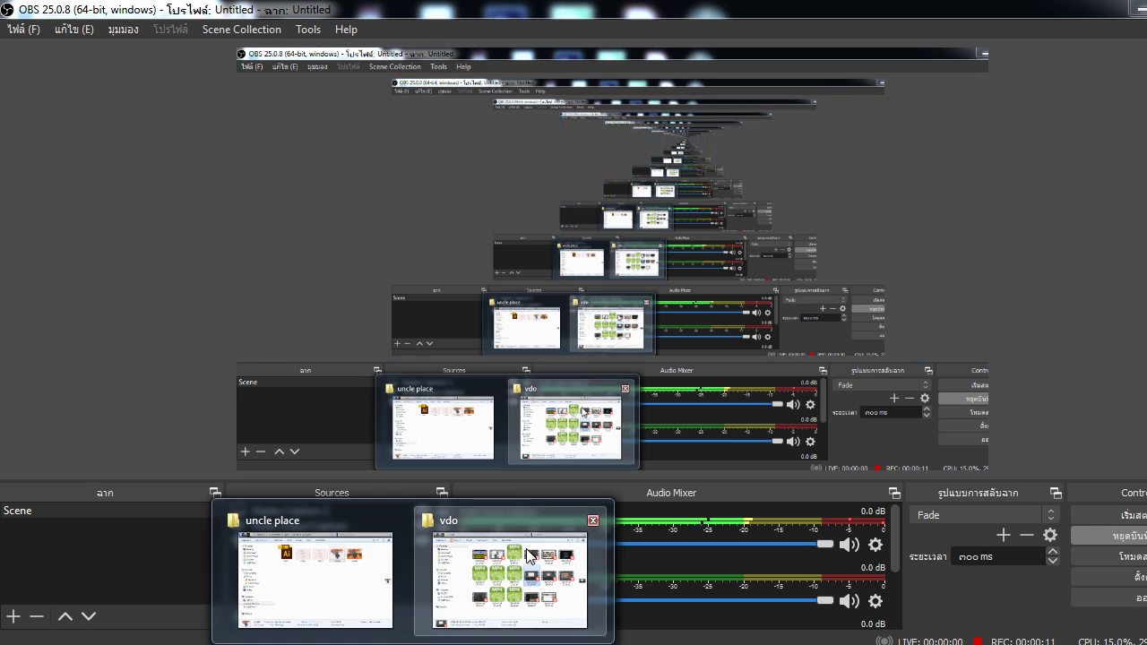
pyautogui.click(464, 511)
pyautogui.scroll(-1, 1120, 413)
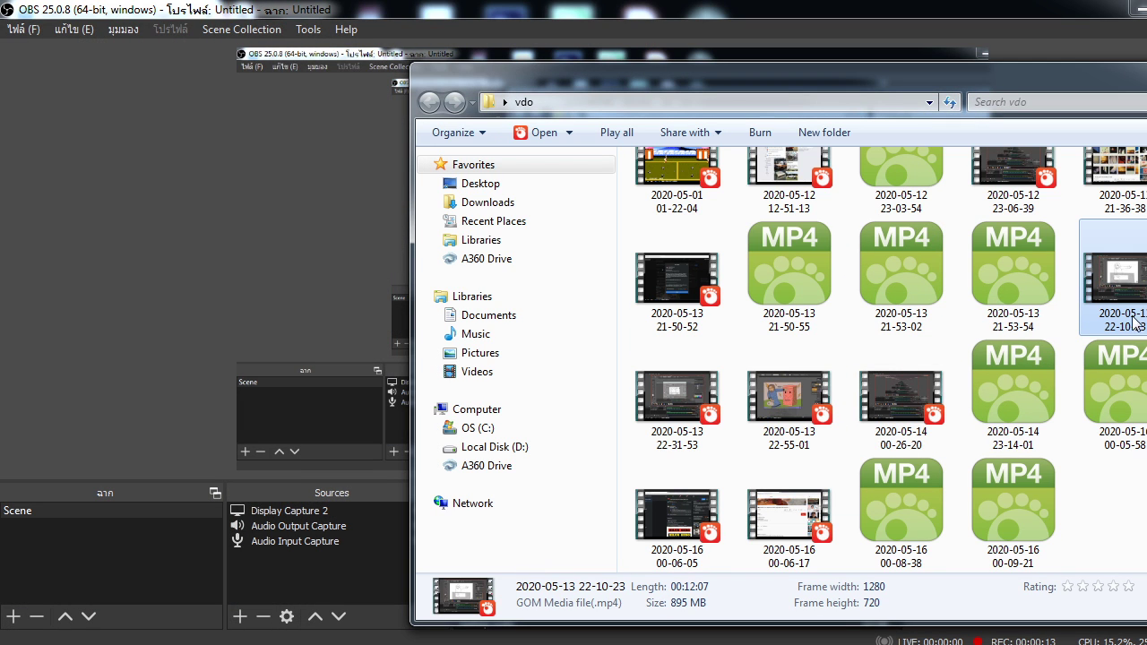
pyautogui.moveTo(1136, 325); pyautogui.dragTo(1109, 309)
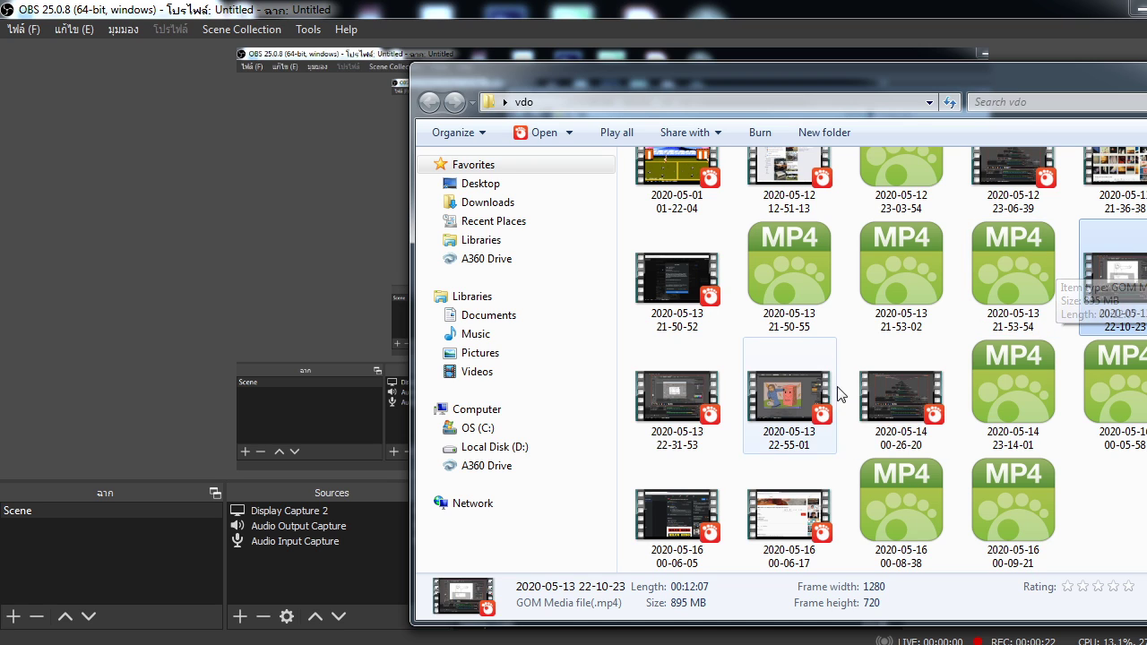
pyautogui.click(874, 405)
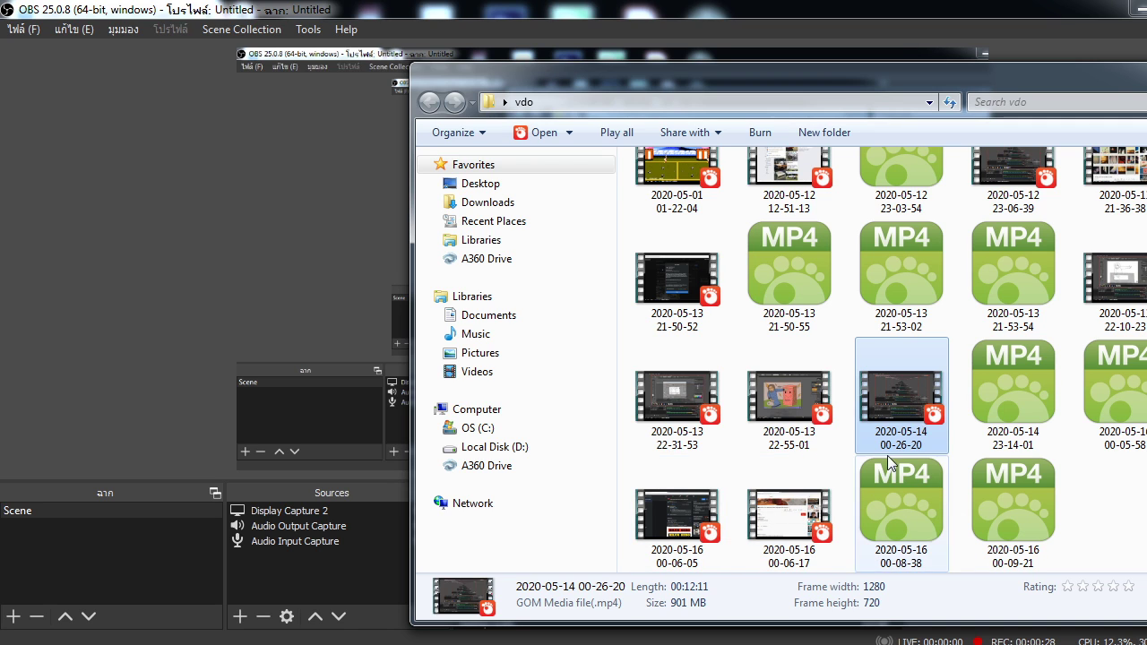
pyautogui.keyDown('ctrl'); pyautogui.click(784, 546); pyautogui.keyUp('ctrl')
pyautogui.keyDown('ctrl'); pyautogui.click(678, 516); pyautogui.keyUp('ctrl')
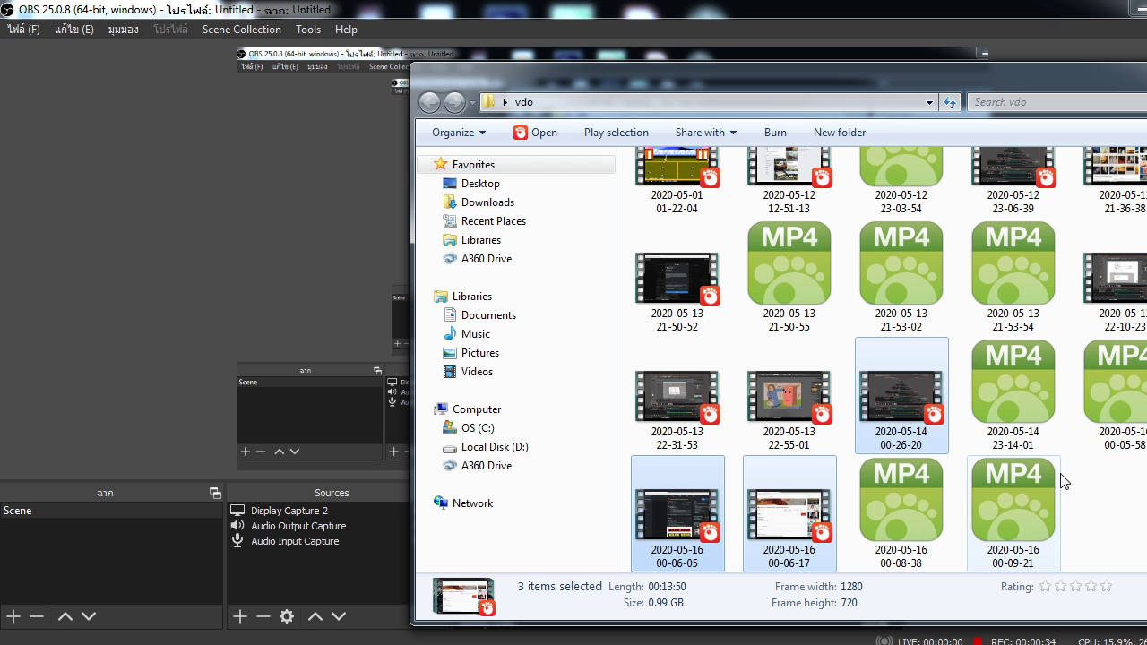
pyautogui.press('Delete')
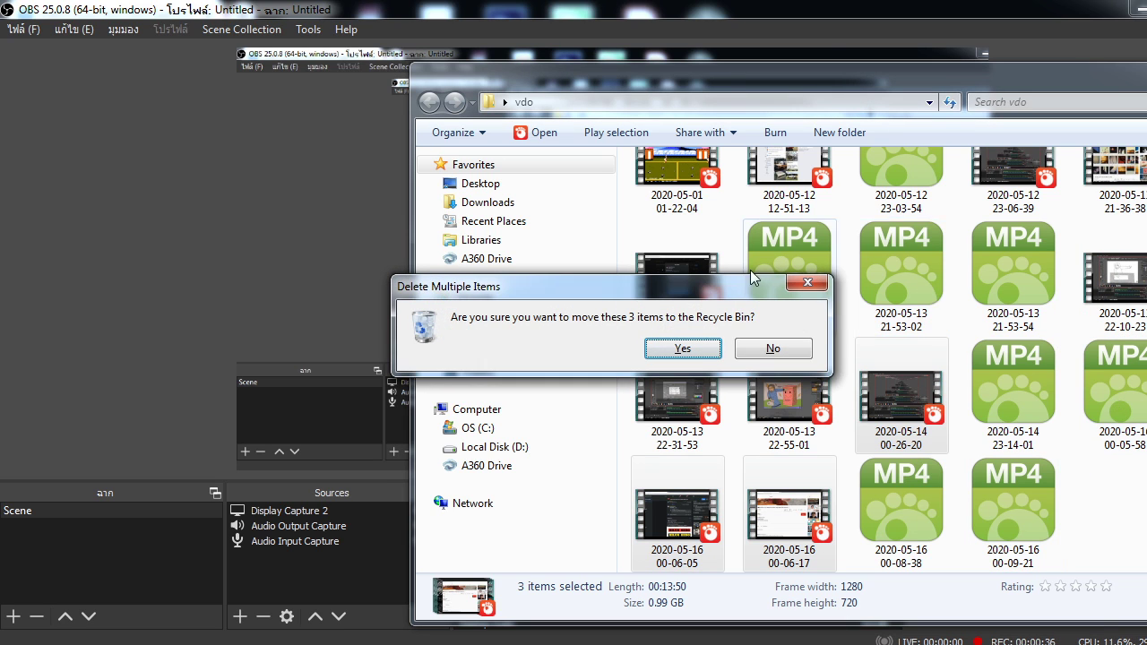
pyautogui.click(686, 350)
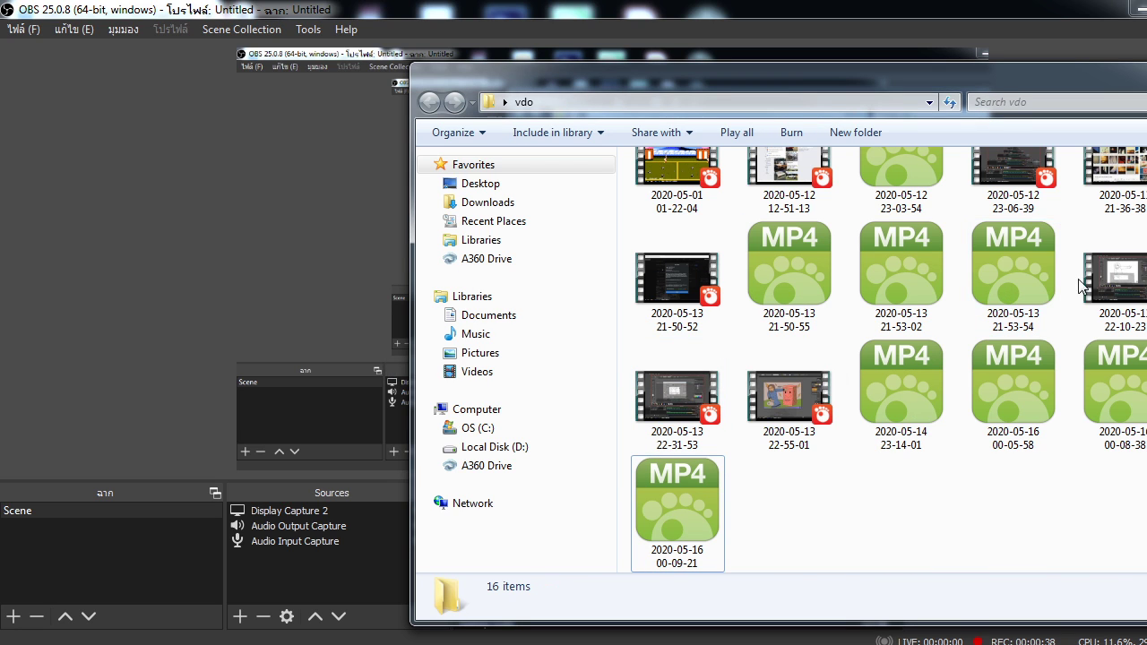
pyautogui.moveTo(1082, 285); pyautogui.dragTo(280, 546)
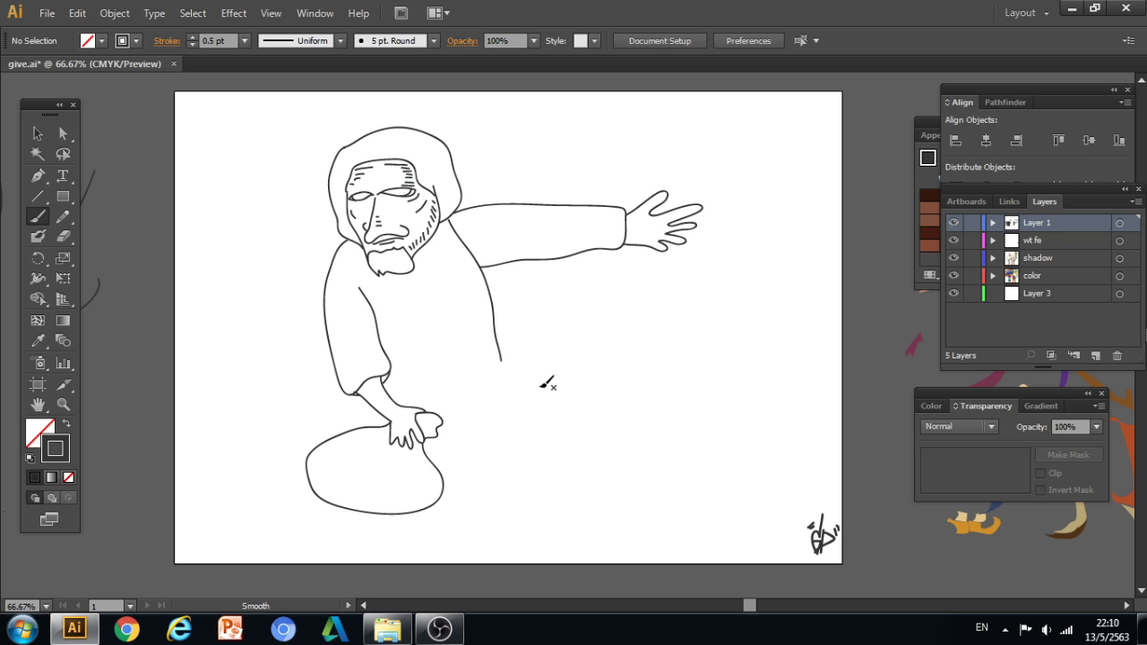
pyautogui.click(440, 630)
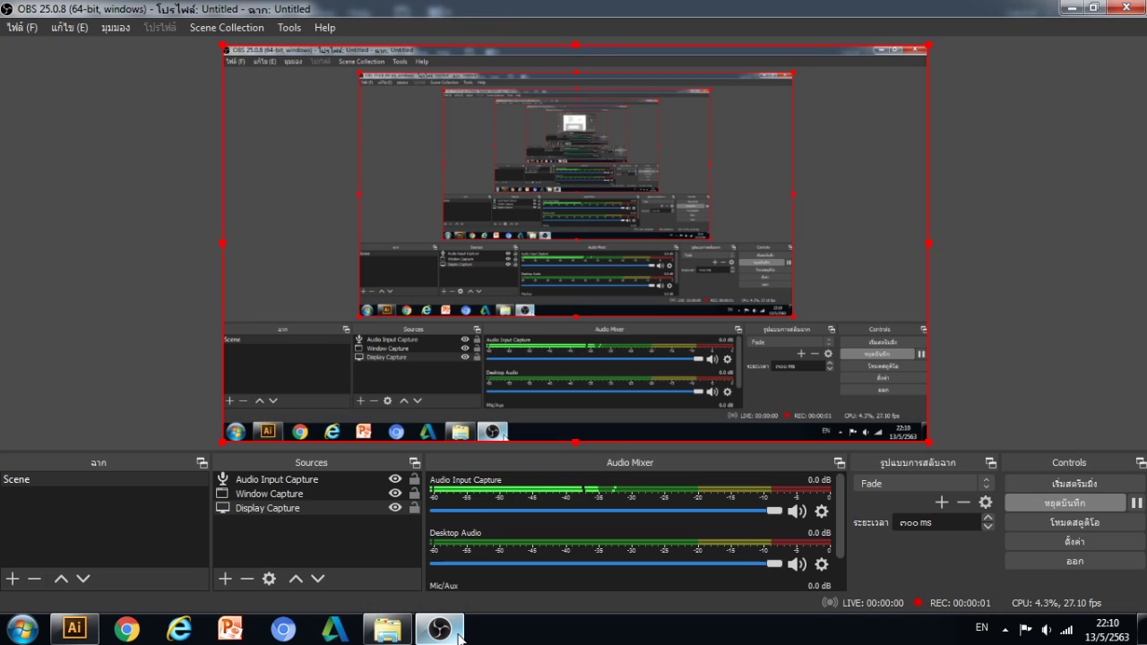
pyautogui.click(439, 630)
# Paint two curved brush lines from the inner edge of the lowered sleeve up to the shoulder beside the beard.
pyautogui.keyDown('ctrl'); pyautogui.click(382, 279); pyautogui.keyUp('ctrl')
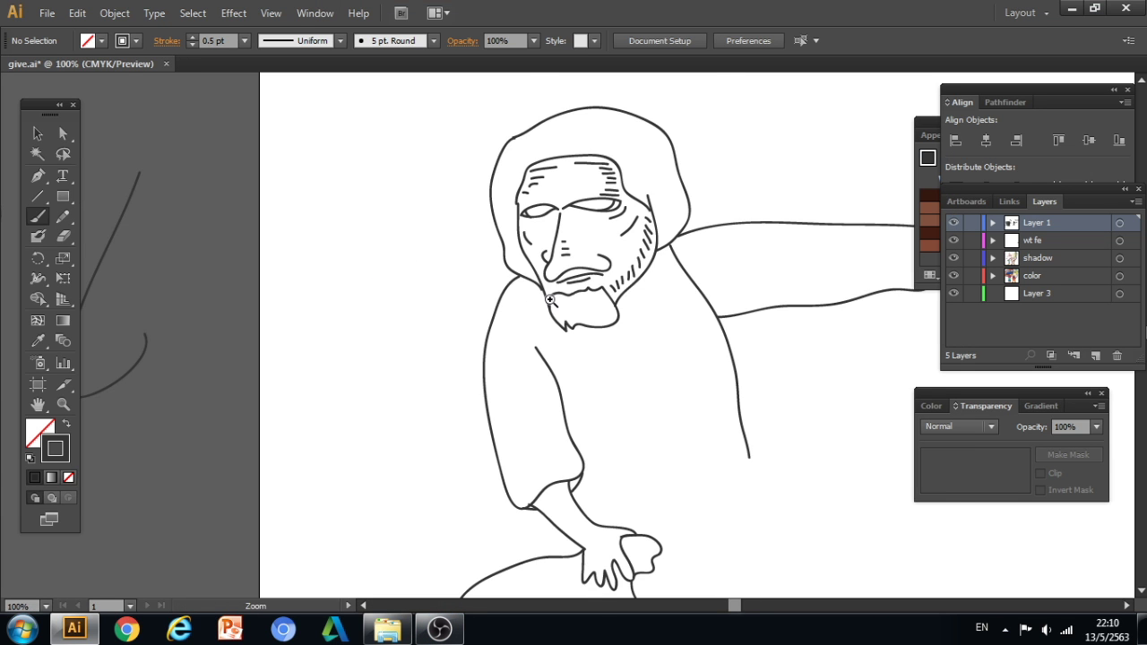
pyautogui.keyDown('ctrl'); pyautogui.click(552, 302); pyautogui.keyUp('ctrl')
pyautogui.keyDown('ctrl'); pyautogui.click(551, 302); pyautogui.keyUp('ctrl')
pyautogui.moveTo(642, 400); pyautogui.dragTo(523, 311)
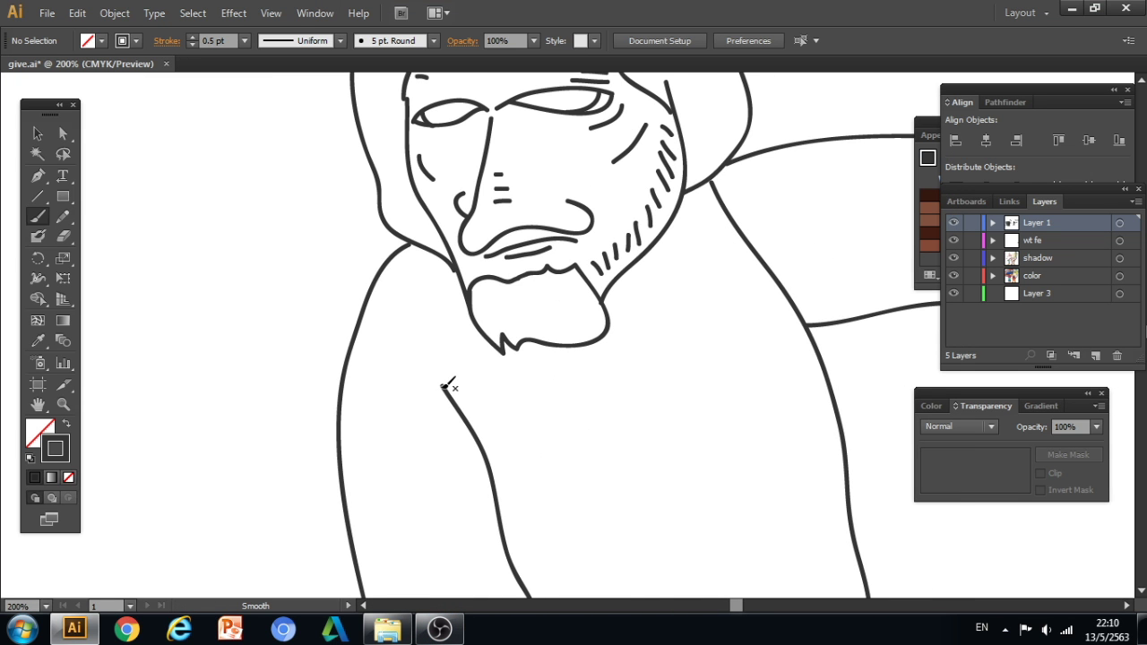
pyautogui.moveTo(446, 386)
pyautogui.mouseDown()
pyautogui.moveTo(404, 273)
pyautogui.moveTo(384, 265)
pyautogui.mouseUp()
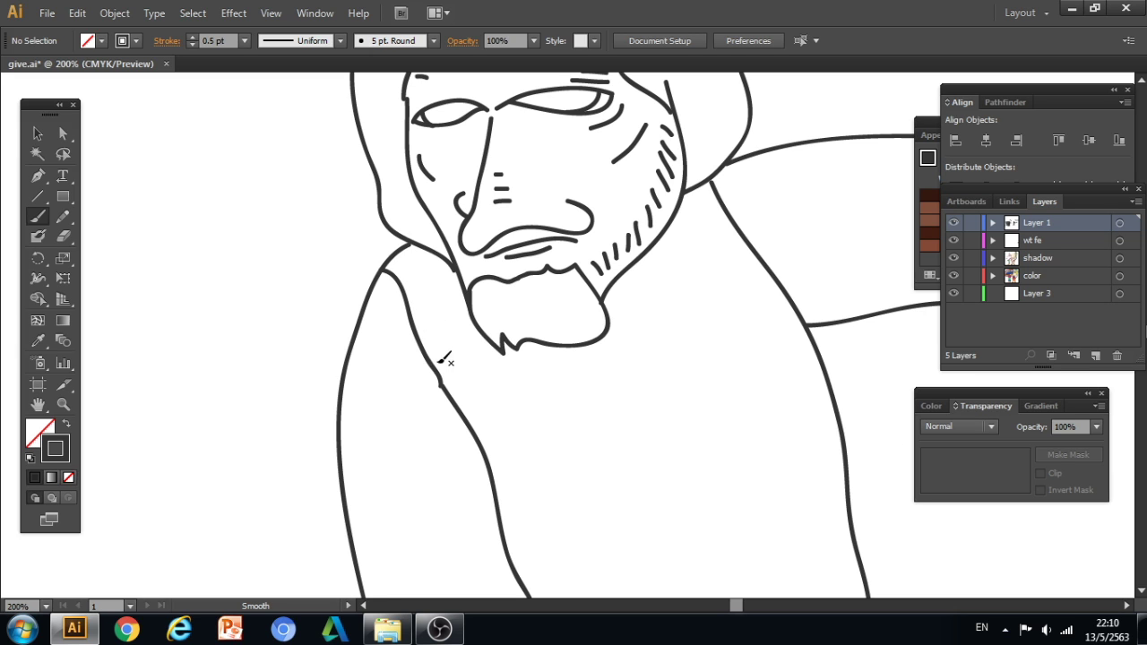
pyautogui.moveTo(444, 384)
pyautogui.mouseDown()
pyautogui.moveTo(442, 317)
pyautogui.moveTo(414, 239)
pyautogui.mouseUp()
# Paint the armhole seam of the outstretched sleeve, curving from the shoulder's upper edge down to the armpit.
pyautogui.moveTo(749, 267); pyautogui.dragTo(563, 361)
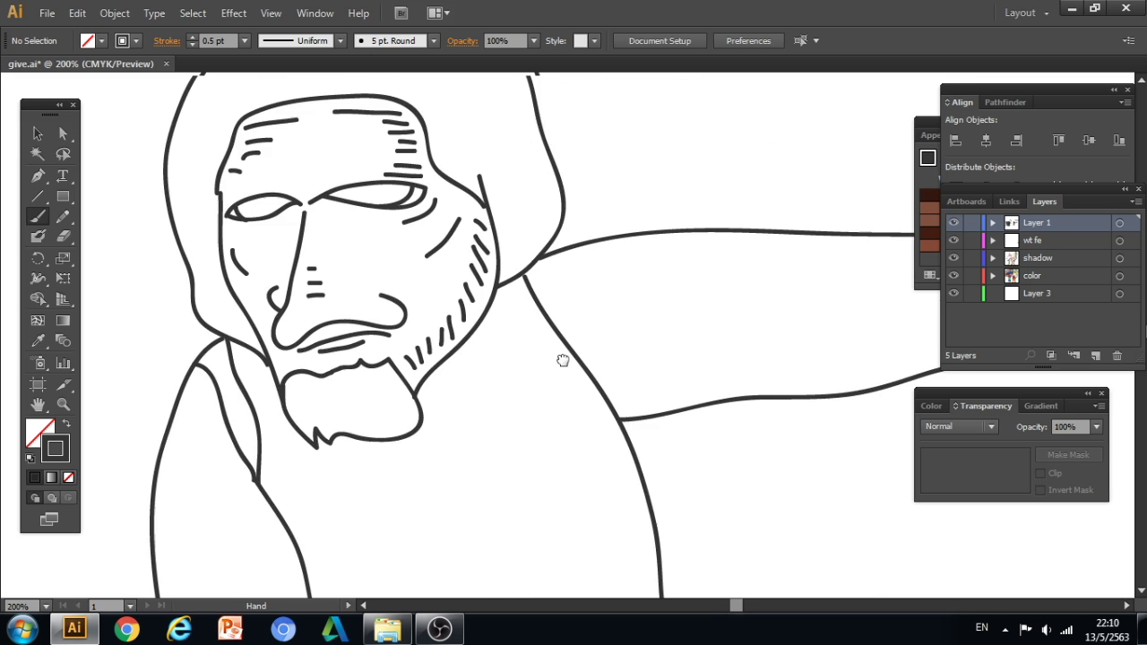
pyautogui.moveTo(576, 248)
pyautogui.mouseDown()
pyautogui.moveTo(581, 321)
pyautogui.moveTo(624, 419)
pyautogui.mouseUp()
pyautogui.keyDown('ctrl'); pyautogui.keyDown('alt'); pyautogui.click(651, 421); pyautogui.keyUp('alt'); pyautogui.keyUp('ctrl')
pyautogui.keyDown('ctrl'); pyautogui.keyDown('alt'); pyautogui.click(651, 421); pyautogui.keyUp('alt'); pyautogui.keyUp('ctrl')
# Paint a short line behind the lowered forearm, from the sleeve cuff down to the round sack.
pyautogui.moveTo(484, 436)
pyautogui.mouseDown()
pyautogui.moveTo(492, 466)
pyautogui.moveTo(457, 306)
pyautogui.mouseUp()
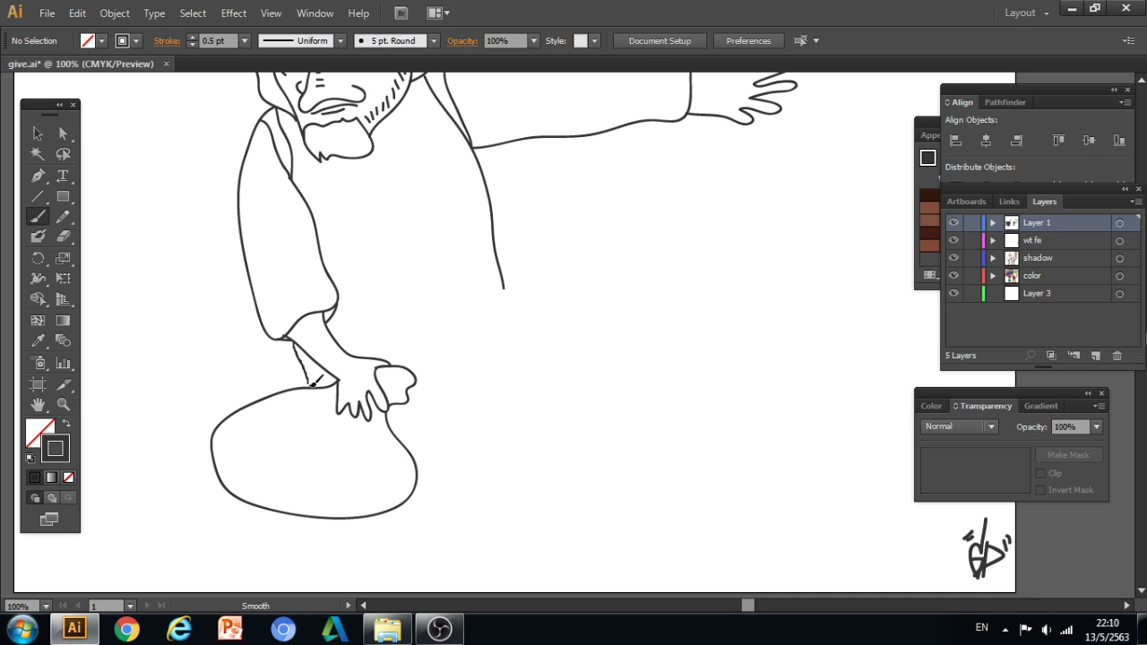
pyautogui.moveTo(472, 369); pyautogui.dragTo(487, 456)
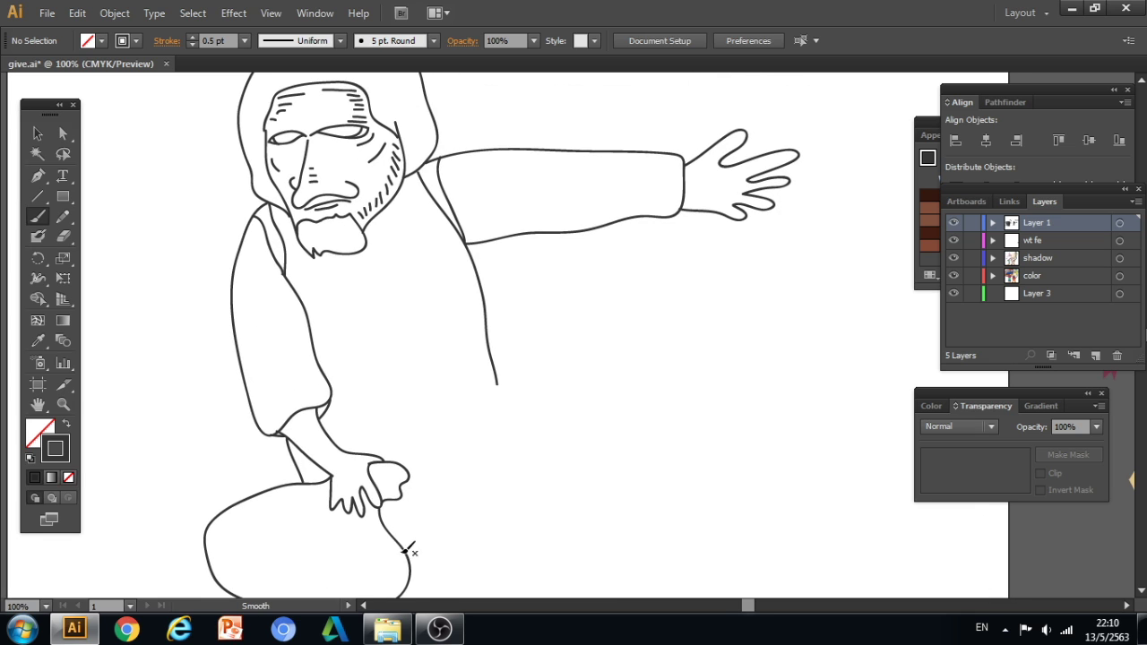
pyautogui.moveTo(408, 547); pyautogui.dragTo(361, 432)
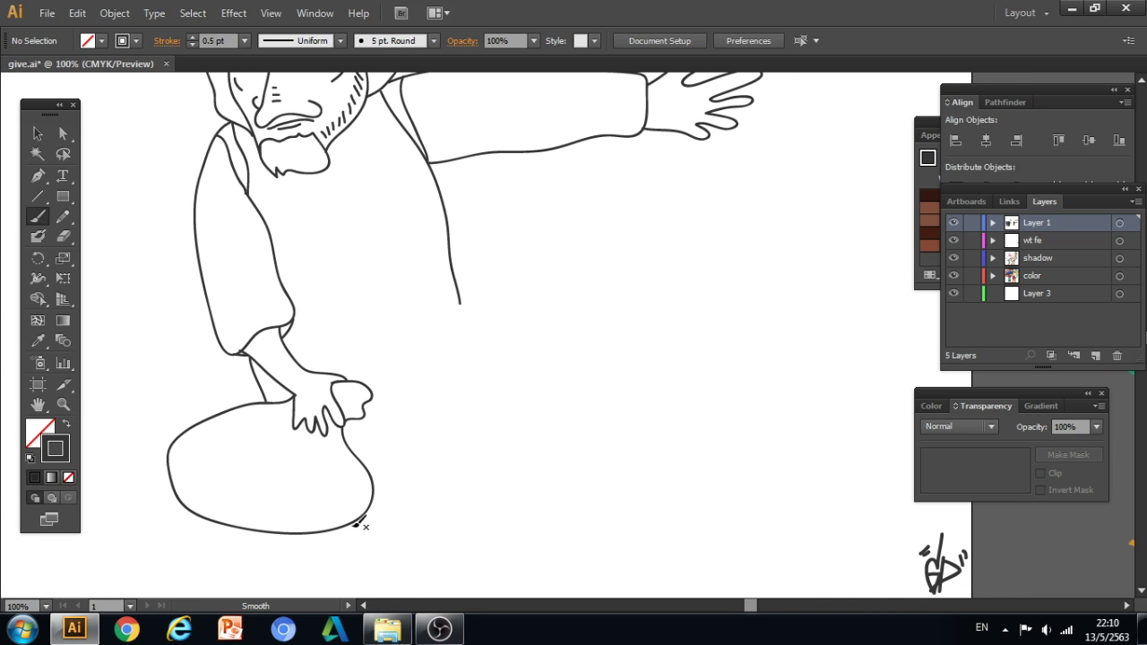
pyautogui.moveTo(322, 544)
pyautogui.mouseDown()
pyautogui.moveTo(501, 510)
pyautogui.moveTo(535, 487)
pyautogui.moveTo(463, 315)
pyautogui.moveTo(499, 458)
pyautogui.mouseUp()
pyautogui.hotkey('ctrl', 'z')
pyautogui.hotkey('ctrl', 'z')
pyautogui.moveTo(328, 553)
pyautogui.mouseDown()
pyautogui.moveTo(448, 542)
pyautogui.moveTo(508, 506)
pyautogui.moveTo(510, 399)
pyautogui.moveTo(490, 331)
pyautogui.mouseUp()
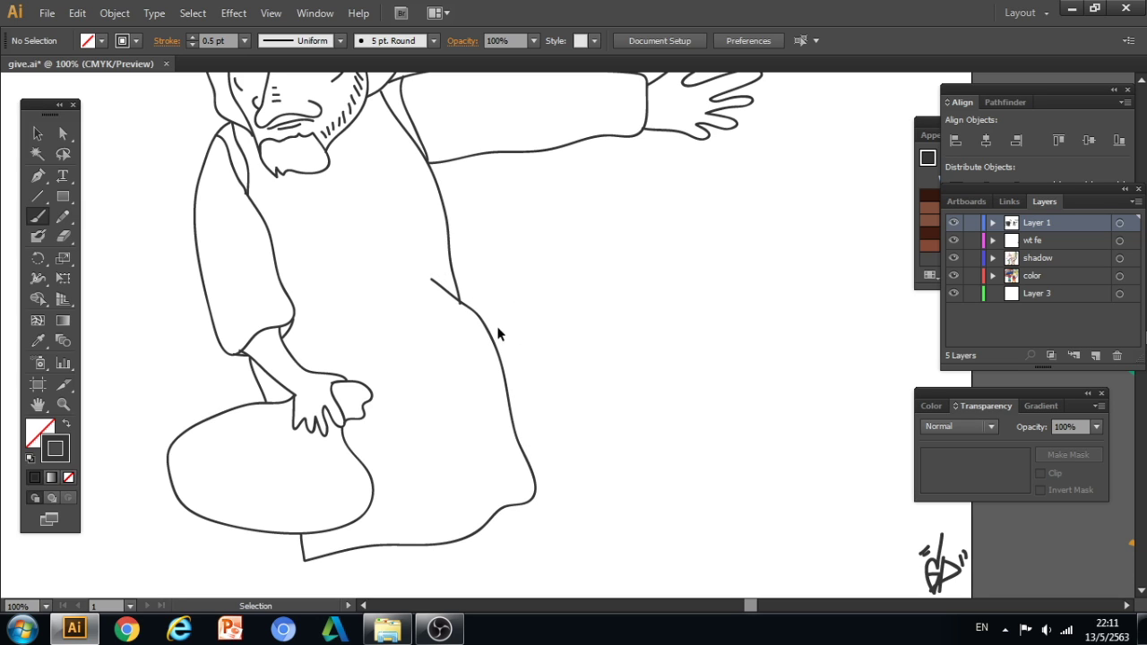
pyautogui.hotkey('ctrl', 'z')
# Paint the robe's outline from the end of the back line down around the hem to the underside of the sack.
pyautogui.moveTo(464, 305)
pyautogui.mouseDown()
pyautogui.moveTo(546, 467)
pyautogui.moveTo(489, 524)
pyautogui.moveTo(405, 554)
pyautogui.moveTo(331, 559)
pyautogui.moveTo(311, 534)
pyautogui.mouseUp()
pyautogui.keyDown('ctrl'); pyautogui.keyDown('alt'); pyautogui.click(506, 450); pyautogui.keyUp('alt'); pyautogui.keyUp('ctrl')
pyautogui.moveTo(561, 310); pyautogui.dragTo(543, 382)
# Paint a curved fold at the robe's waist and broken crease strokes from the neck down along the chest's outer edge.
pyautogui.keyDown('ctrl'); pyautogui.click(536, 326); pyautogui.keyUp('ctrl')
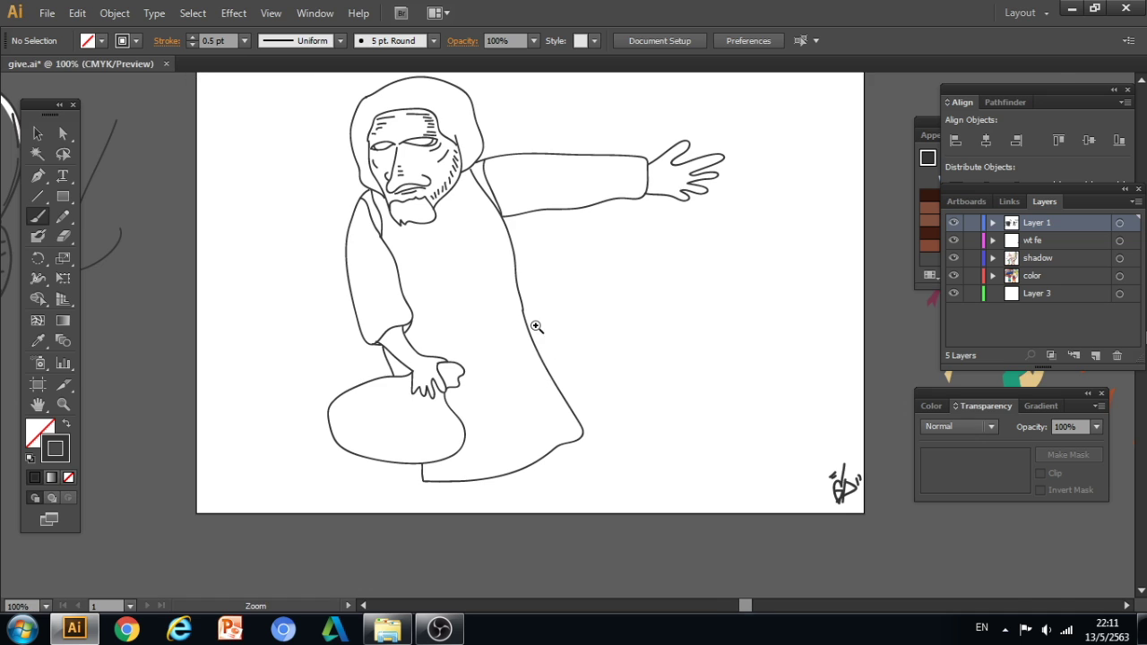
pyautogui.click(536, 327)
pyautogui.click(584, 329)
pyautogui.press('b')
pyautogui.moveTo(572, 306)
pyautogui.mouseDown()
pyautogui.moveTo(505, 242)
pyautogui.moveTo(402, 189)
pyautogui.mouseUp()
pyautogui.moveTo(472, 159); pyautogui.dragTo(455, 410)
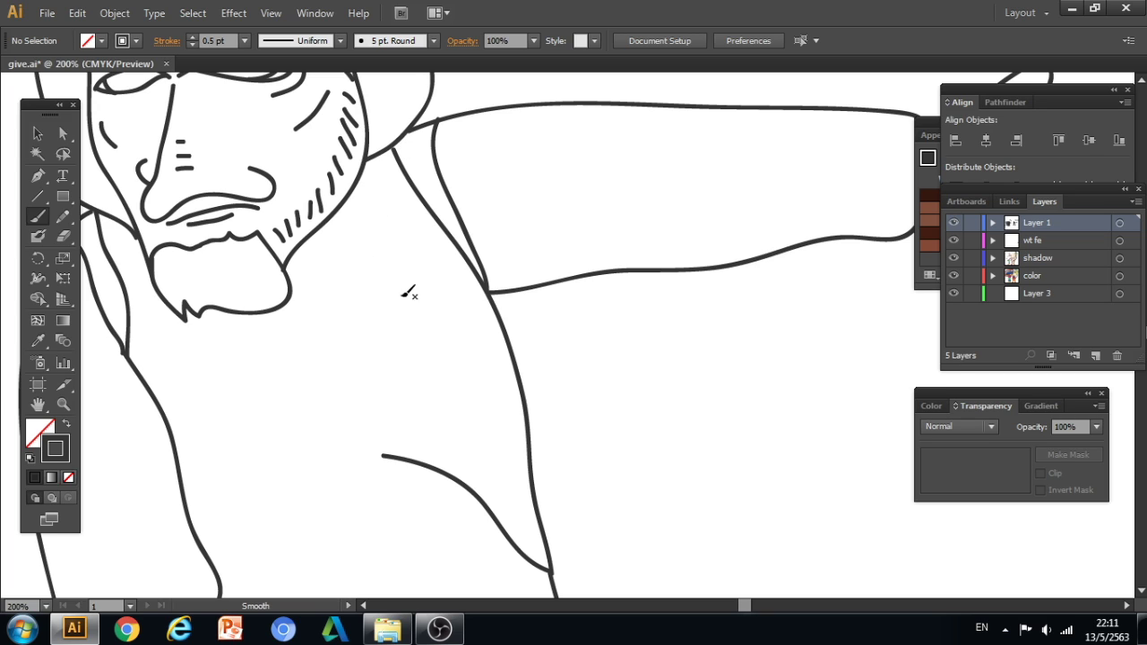
pyautogui.moveTo(387, 173)
pyautogui.mouseDown()
pyautogui.moveTo(368, 187)
pyautogui.moveTo(421, 229)
pyautogui.moveTo(448, 288)
pyautogui.mouseUp()
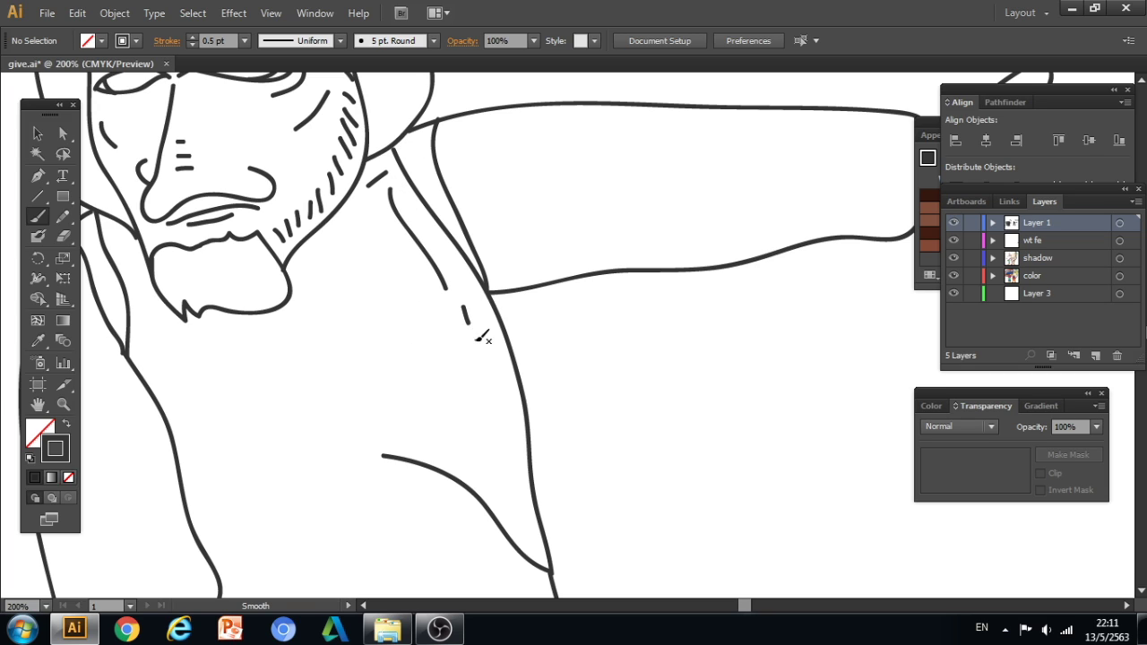
pyautogui.moveTo(487, 361); pyautogui.dragTo(509, 456)
# Paint a long fold and short crease dashes inside the outstretched sleeve, at the shoulder, along the underside and near the cuff.
pyautogui.moveTo(576, 242); pyautogui.dragTo(388, 351)
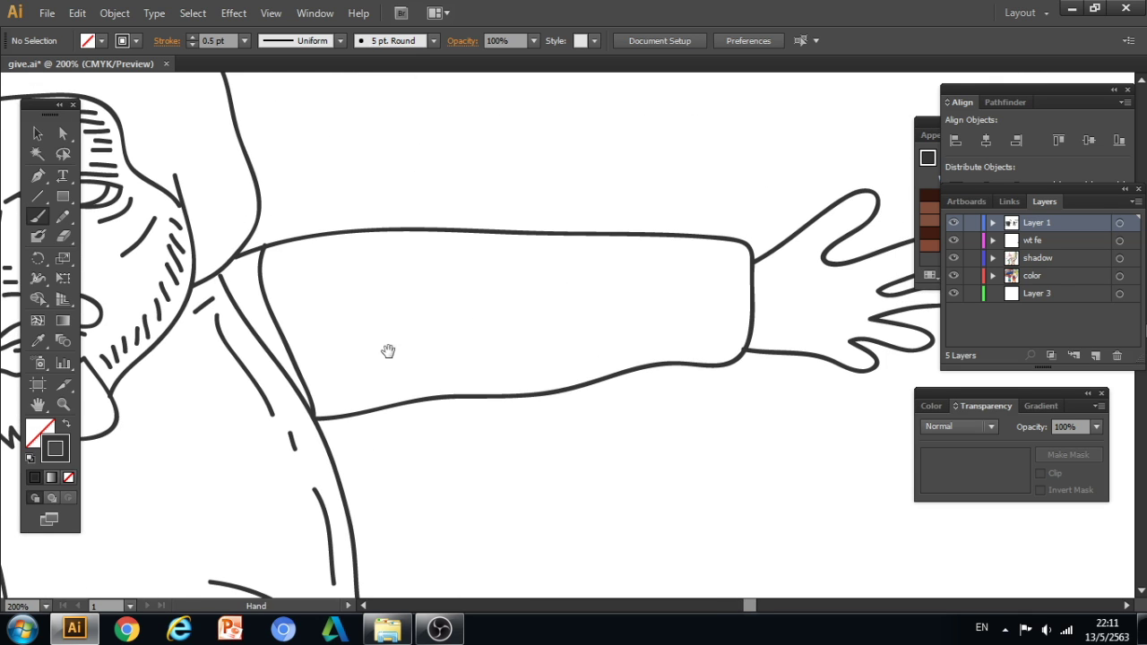
pyautogui.moveTo(290, 256); pyautogui.dragTo(284, 268)
pyautogui.moveTo(328, 315)
pyautogui.mouseDown()
pyautogui.moveTo(513, 361)
pyautogui.moveTo(711, 339)
pyautogui.mouseUp()
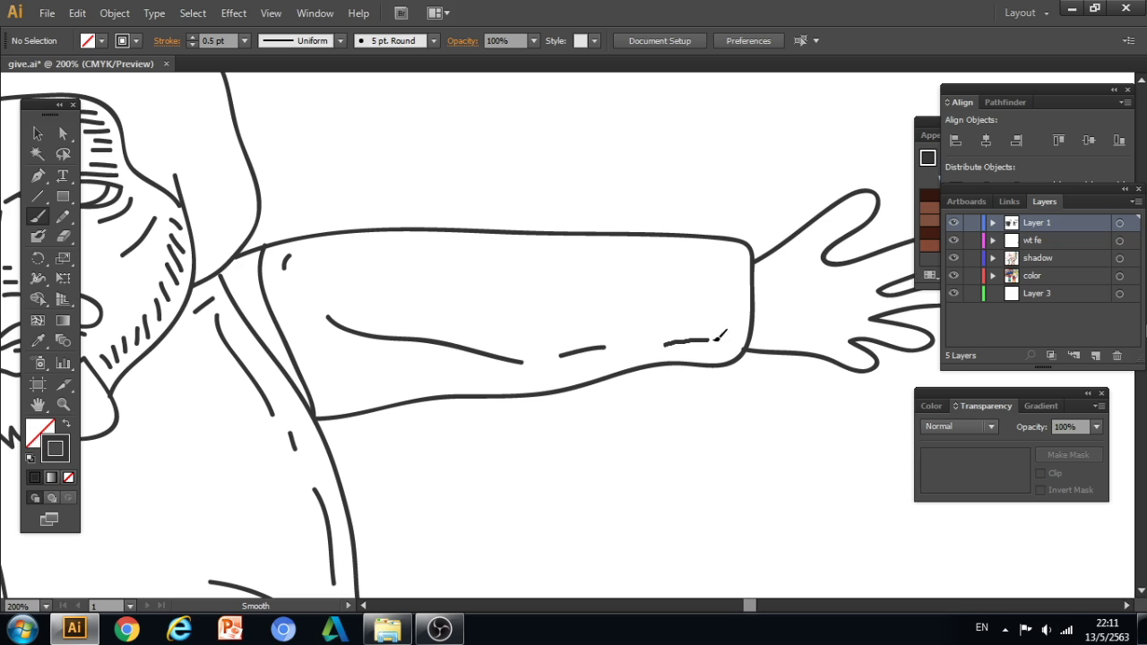
pyautogui.moveTo(315, 248)
pyautogui.mouseDown()
pyautogui.moveTo(312, 266)
pyautogui.moveTo(340, 260)
pyautogui.mouseUp()
pyautogui.moveTo(305, 338); pyautogui.dragTo(318, 398)
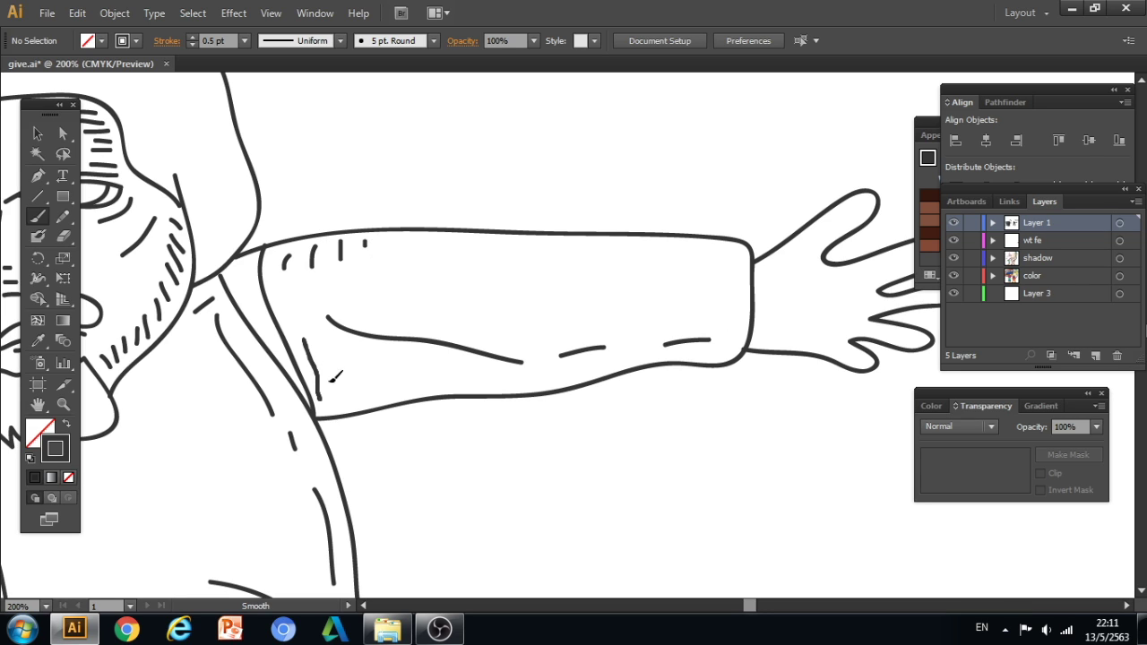
pyautogui.moveTo(328, 357)
pyautogui.mouseDown()
pyautogui.moveTo(366, 377)
pyautogui.moveTo(479, 377)
pyautogui.mouseUp()
pyautogui.moveTo(520, 379); pyautogui.dragTo(556, 375)
pyautogui.moveTo(724, 249); pyautogui.dragTo(684, 254)
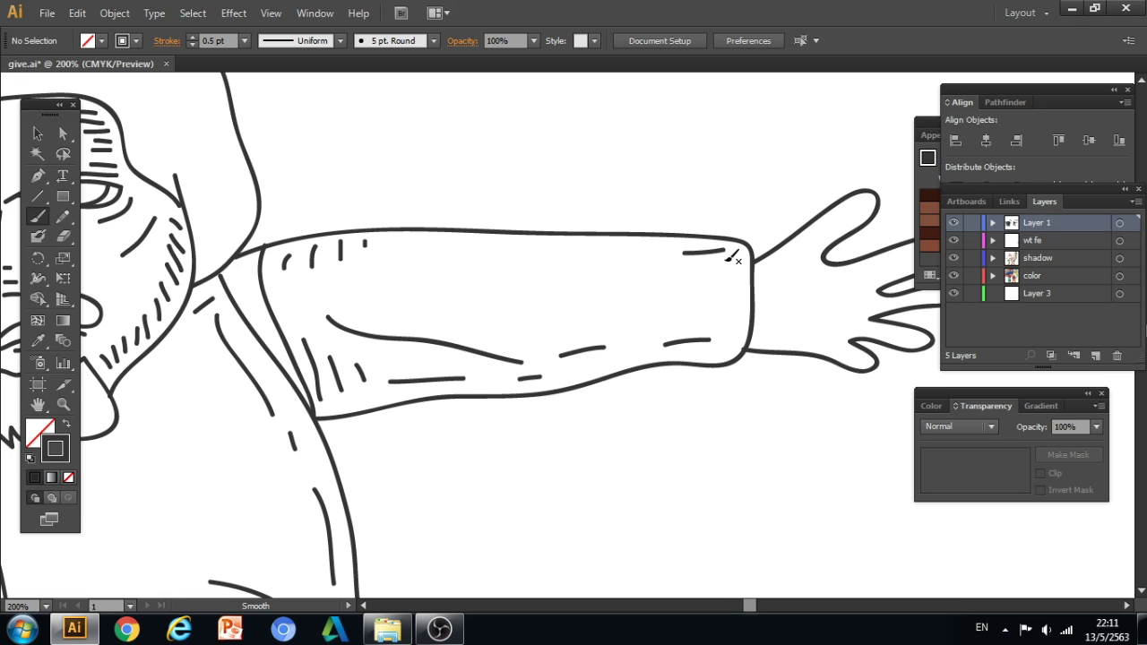
# Delete the short crease dash near the lower edge of the outstretched sleeve's cuff and save the drawing.
pyautogui.click(62, 132)
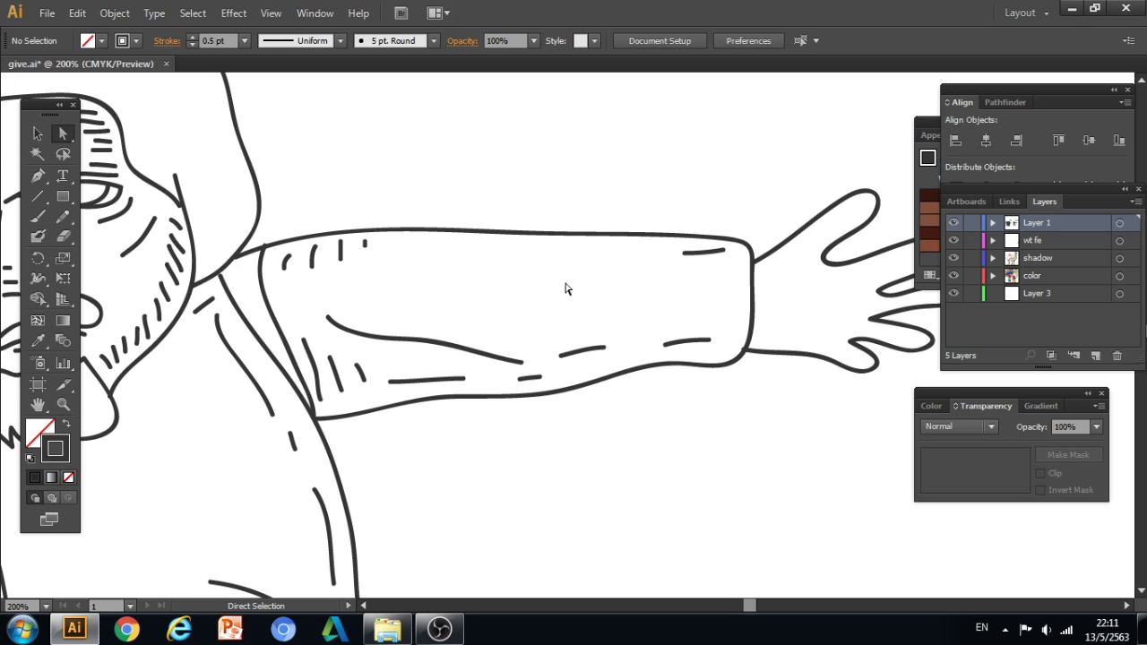
pyautogui.click(686, 340)
pyautogui.press('Delete')
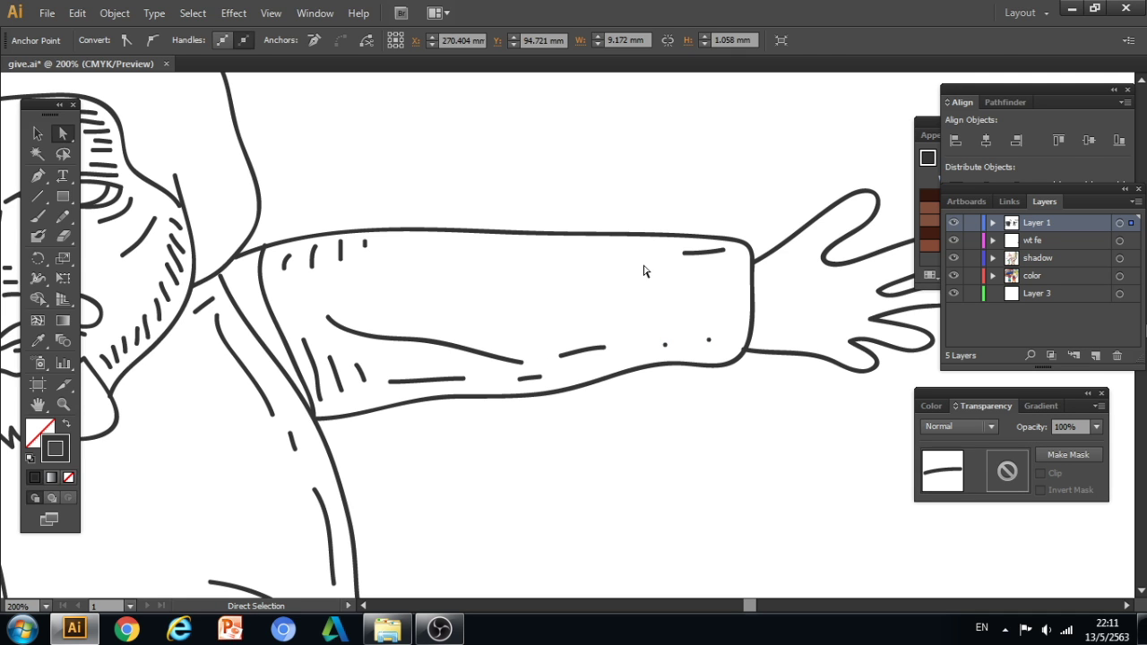
pyautogui.keyDown('ctrl'); pyautogui.keyDown('alt'); pyautogui.click(632, 270); pyautogui.keyUp('alt'); pyautogui.keyUp('ctrl')
pyautogui.keyDown('ctrl'); pyautogui.keyDown('alt'); pyautogui.click(633, 270); pyautogui.keyUp('alt'); pyautogui.keyUp('ctrl')
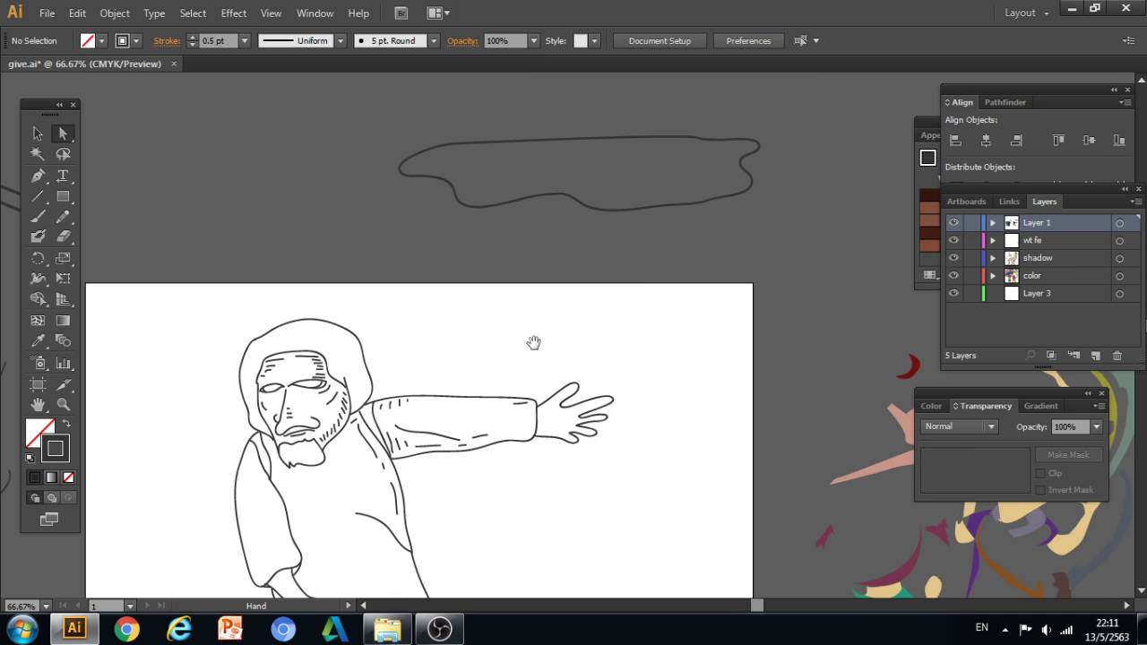
pyautogui.moveTo(533, 344); pyautogui.dragTo(563, 152)
pyautogui.press('ctrl')
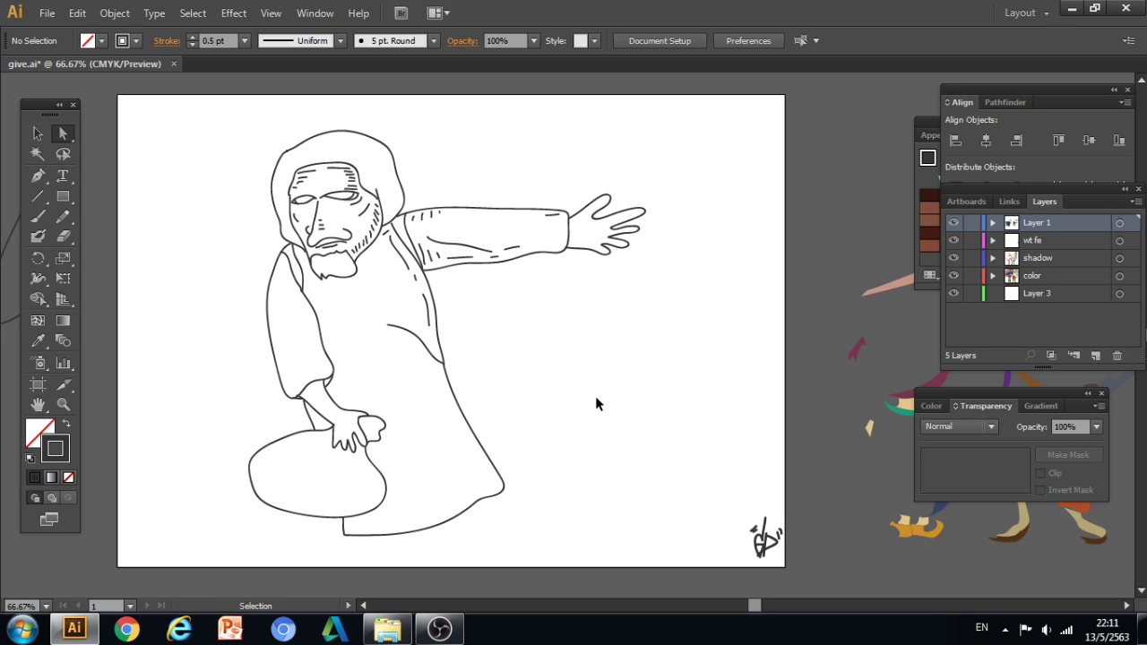
pyautogui.hotkey('ctrl', 's')
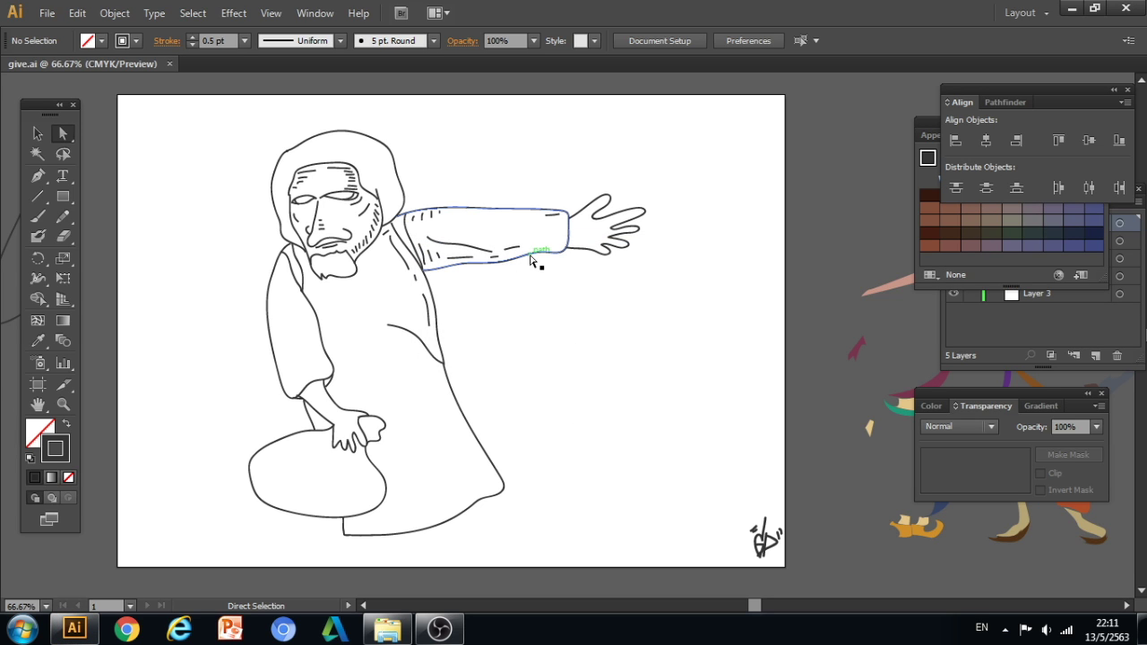
# Select the whole figure with its sack and move it toward the artboard's left edge, leaving the signature in place.
pyautogui.moveTo(193, 109)
pyautogui.mouseDown()
pyautogui.moveTo(243, 179)
pyautogui.moveTo(584, 538)
pyautogui.moveTo(705, 568)
pyautogui.mouseUp()
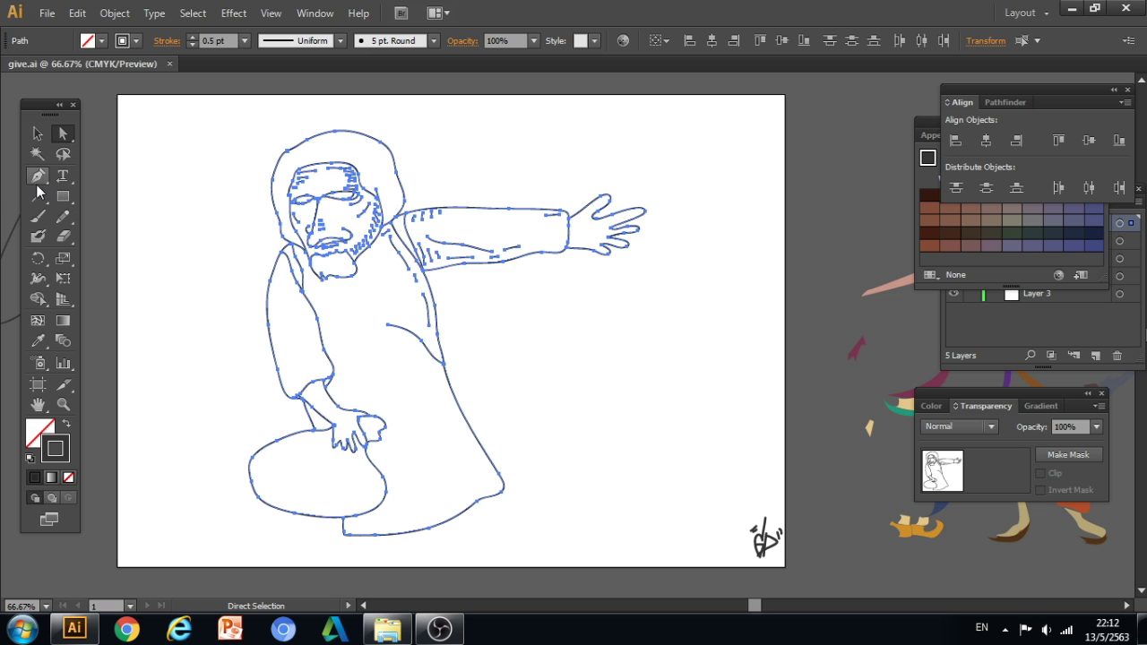
pyautogui.moveTo(268, 179); pyautogui.dragTo(185, 181)
pyautogui.click(532, 331)
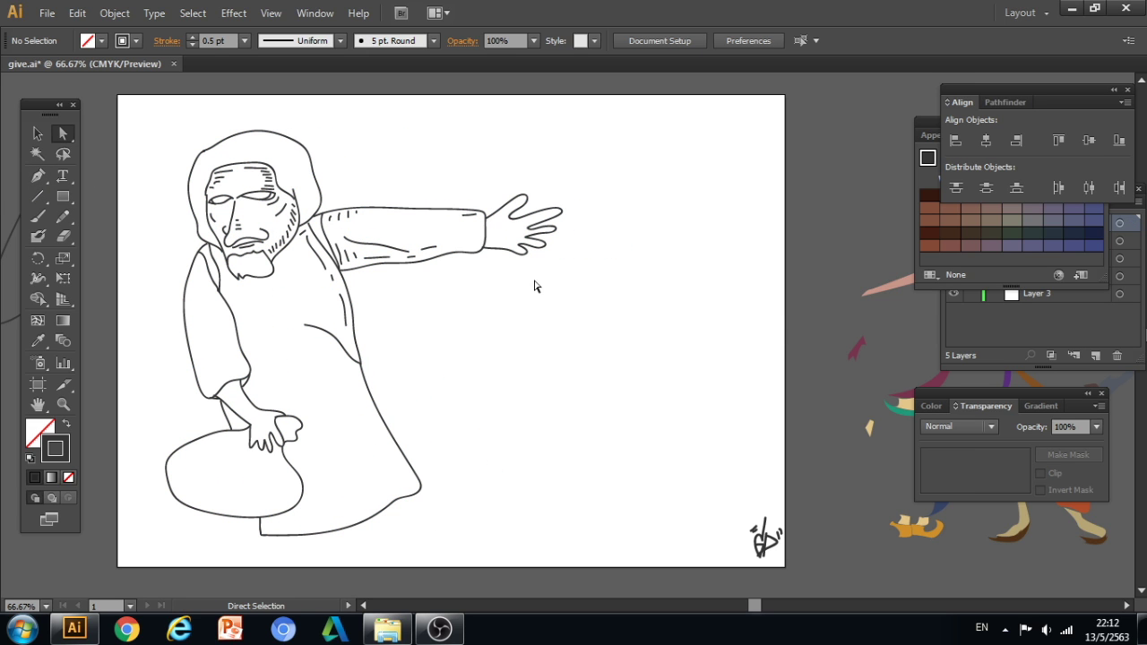
pyautogui.click(38, 224)
pyautogui.hotkey('ctrl', '+')
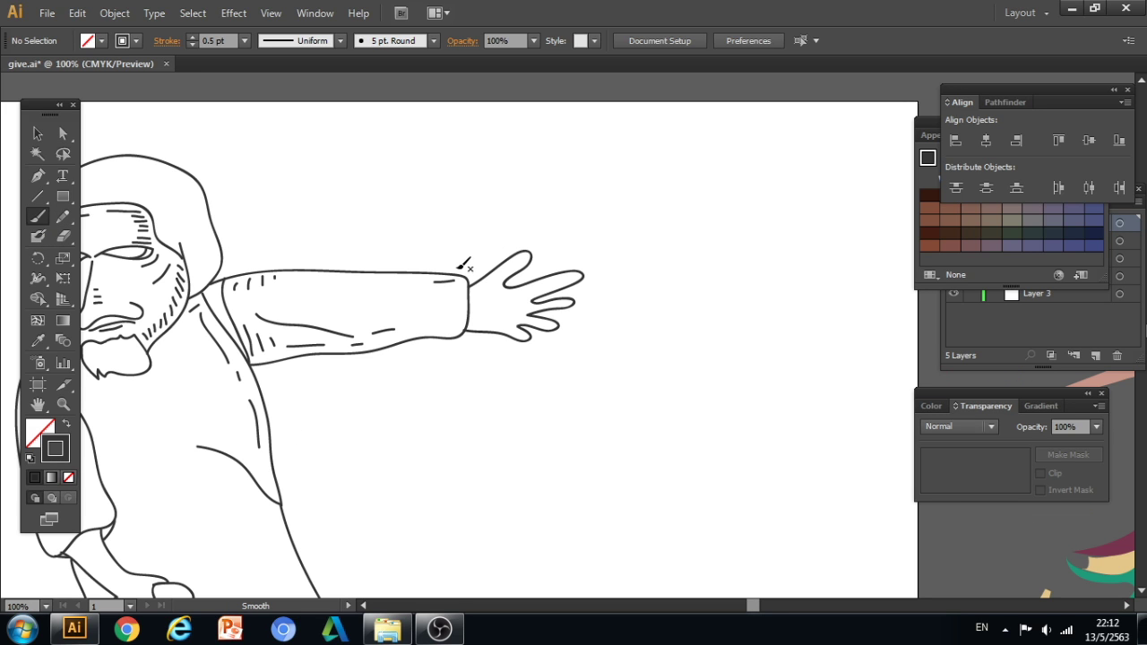
pyautogui.moveTo(459, 272)
pyautogui.mouseDown()
pyautogui.moveTo(454, 198)
pyautogui.moveTo(509, 183)
pyautogui.moveTo(750, 205)
pyautogui.moveTo(759, 544)
pyautogui.moveTo(693, 296)
pyautogui.moveTo(707, 311)
pyautogui.mouseUp()
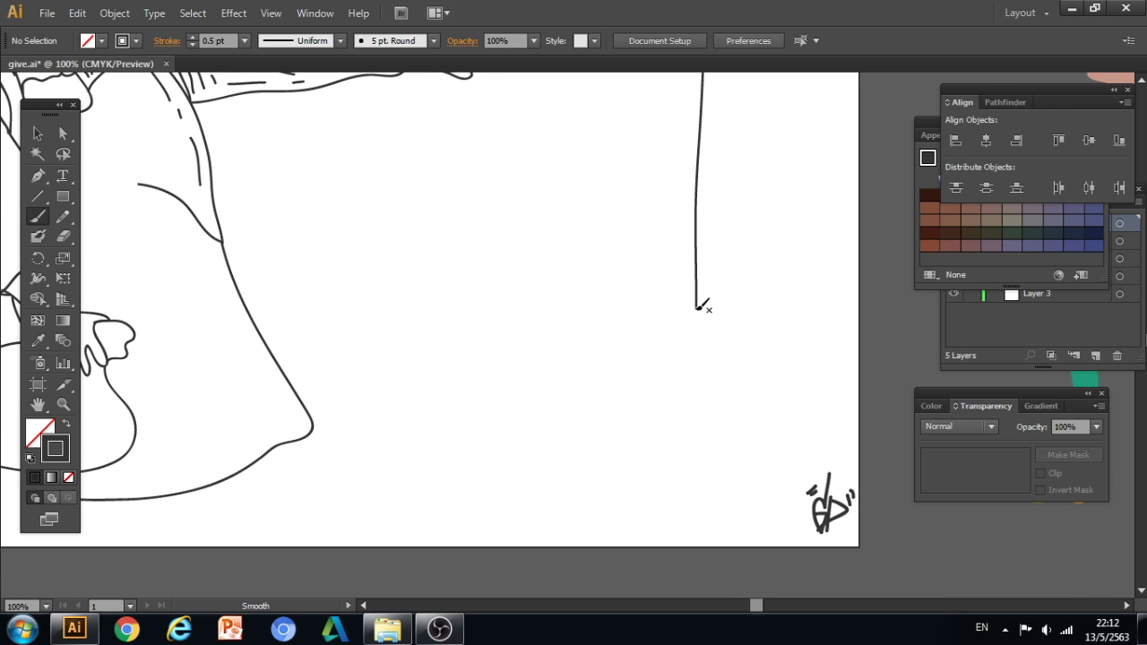
pyautogui.hotkey('ctrl', 'z')
# Paint a tall box shape behind the outstretched hand, with a front outline, a narrow side face and a curved top edge.
pyautogui.keyDown('ctrl'); pyautogui.keyDown('alt'); pyautogui.click(702, 304); pyautogui.keyUp('alt'); pyautogui.keyUp('ctrl')
pyautogui.moveTo(667, 272); pyautogui.dragTo(685, 366)
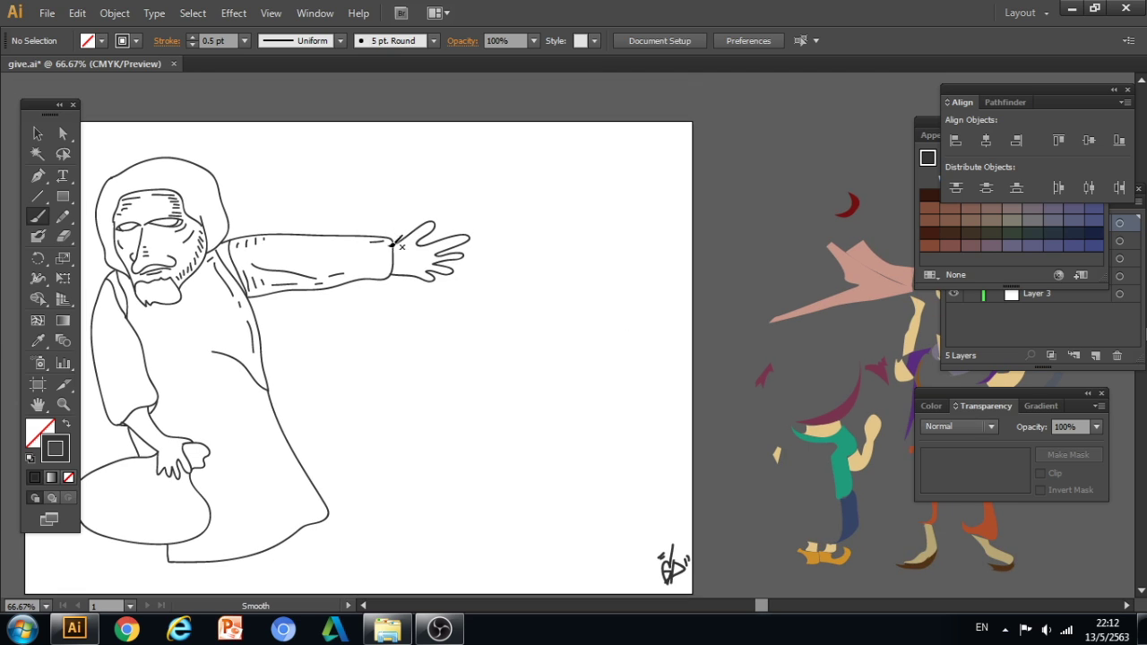
pyautogui.moveTo(371, 235)
pyautogui.mouseDown()
pyautogui.moveTo(366, 185)
pyautogui.moveTo(505, 192)
pyautogui.moveTo(548, 251)
pyautogui.moveTo(533, 518)
pyautogui.mouseUp()
pyautogui.moveTo(531, 518); pyautogui.dragTo(552, 502)
pyautogui.moveTo(615, 482)
pyautogui.mouseDown()
pyautogui.moveTo(609, 222)
pyautogui.moveTo(620, 183)
pyautogui.mouseUp()
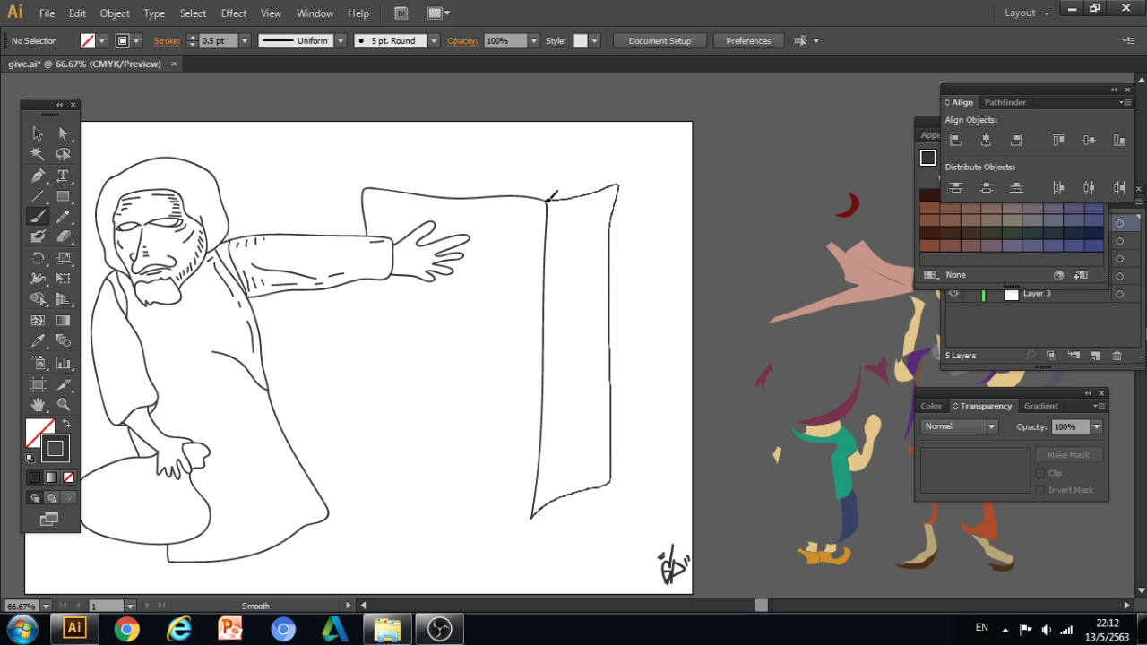
pyautogui.moveTo(547, 201); pyautogui.dragTo(547, 200)
pyautogui.moveTo(369, 186)
pyautogui.mouseDown()
pyautogui.moveTo(478, 172)
pyautogui.moveTo(619, 185)
pyautogui.mouseUp()
pyautogui.press('space')
pyautogui.keyDown('ctrl'); pyautogui.click(574, 289); pyautogui.keyUp('ctrl')
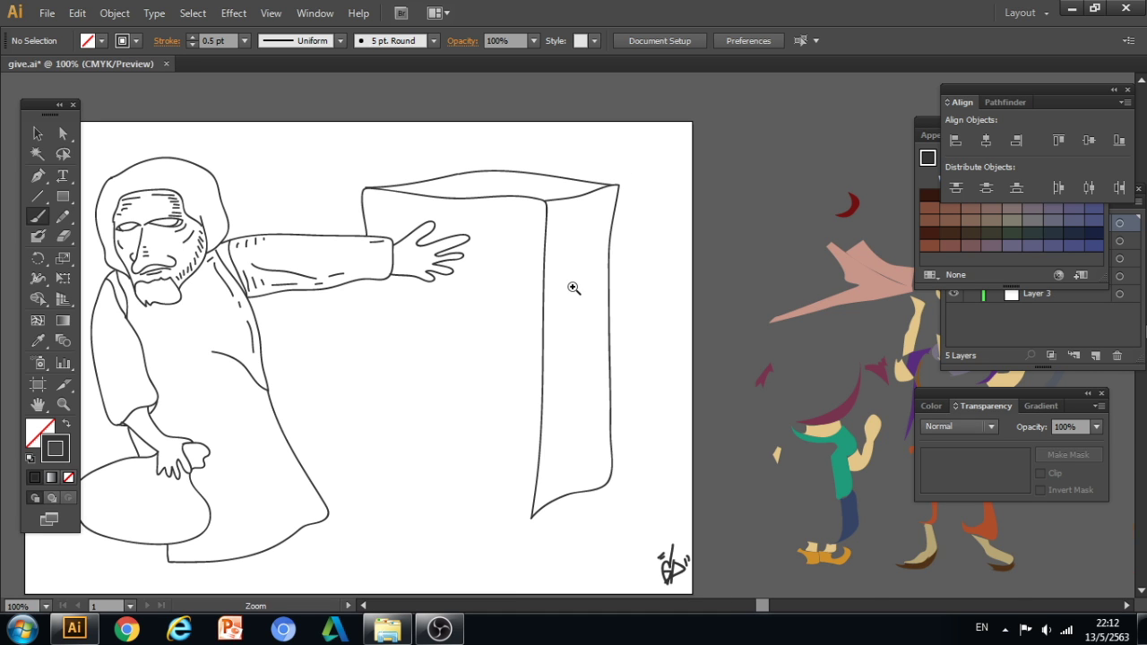
# Paint the missing side edge of the box's front face below the outstretched hand and the bottom edge joining it to the front corner.
pyautogui.moveTo(477, 350); pyautogui.dragTo(481, 329)
pyautogui.moveTo(443, 361); pyautogui.dragTo(501, 232)
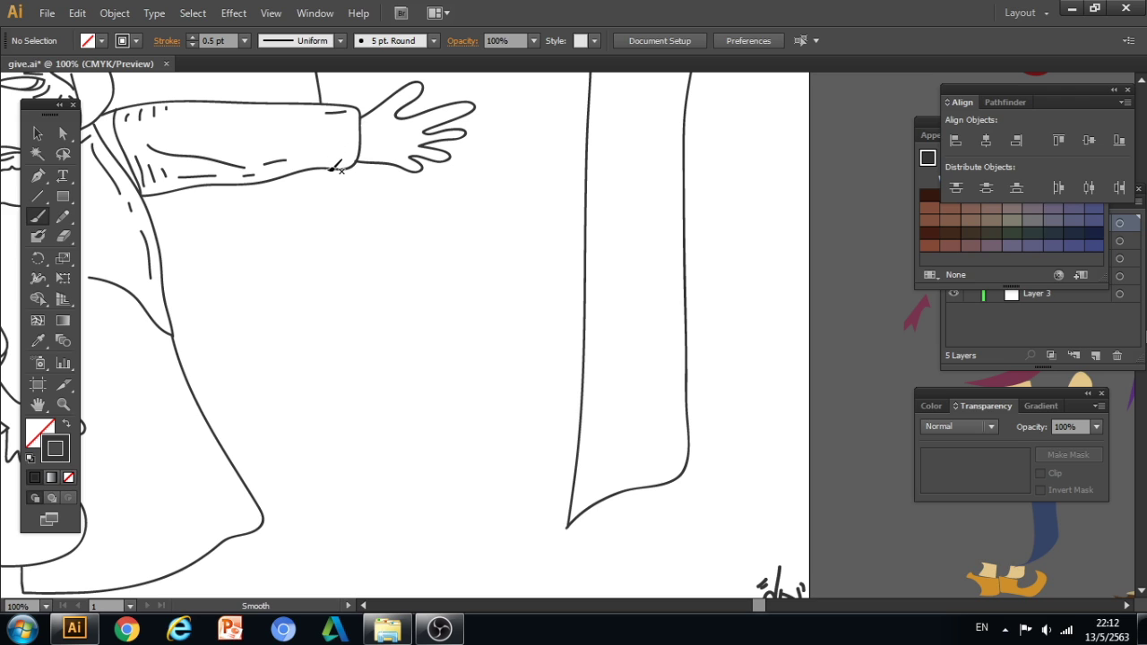
pyautogui.moveTo(328, 168); pyautogui.dragTo(314, 506)
pyautogui.moveTo(313, 507); pyautogui.dragTo(570, 526)
pyautogui.keyDown('ctrl'); pyautogui.keyDown('alt'); pyautogui.click(484, 346); pyautogui.keyUp('alt'); pyautogui.keyUp('ctrl')
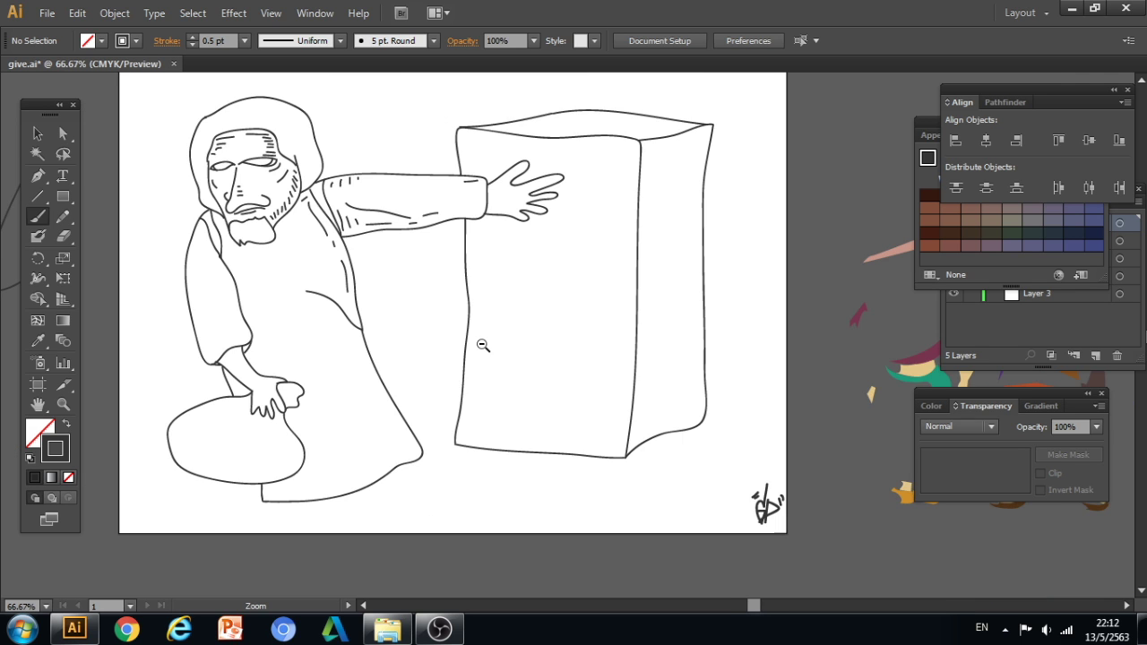
pyautogui.keyDown('ctrl'); pyautogui.keyDown('alt'); pyautogui.click(485, 345); pyautogui.keyUp('alt'); pyautogui.keyUp('ctrl')
pyautogui.moveTo(654, 270)
pyautogui.mouseDown()
pyautogui.moveTo(550, 304)
pyautogui.moveTo(530, 153)
pyautogui.mouseUp()
# Paint a line across the box's front face just below and parallel to its top edge, forming a narrow band.
pyautogui.keyDown('ctrl'); pyautogui.click(571, 250); pyautogui.keyUp('ctrl')
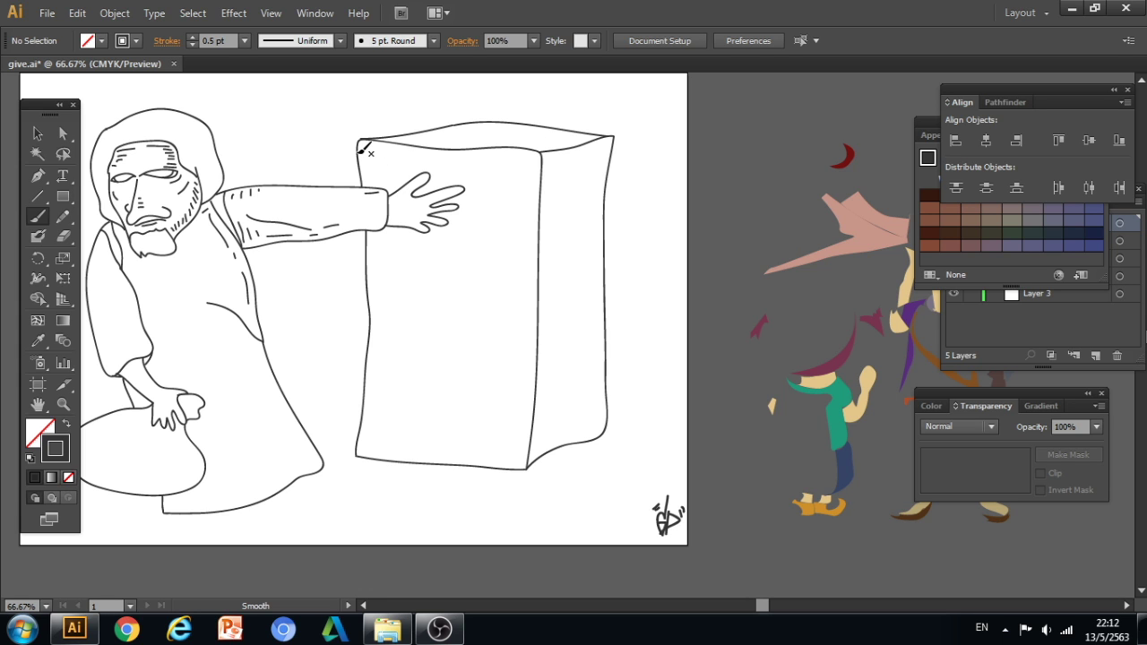
pyautogui.moveTo(358, 154); pyautogui.dragTo(407, 153)
pyautogui.keyDown('ctrl'); pyautogui.click(535, 181); pyautogui.keyUp('ctrl')
pyautogui.keyDown('ctrl'); pyautogui.click(534, 181); pyautogui.keyUp('ctrl')
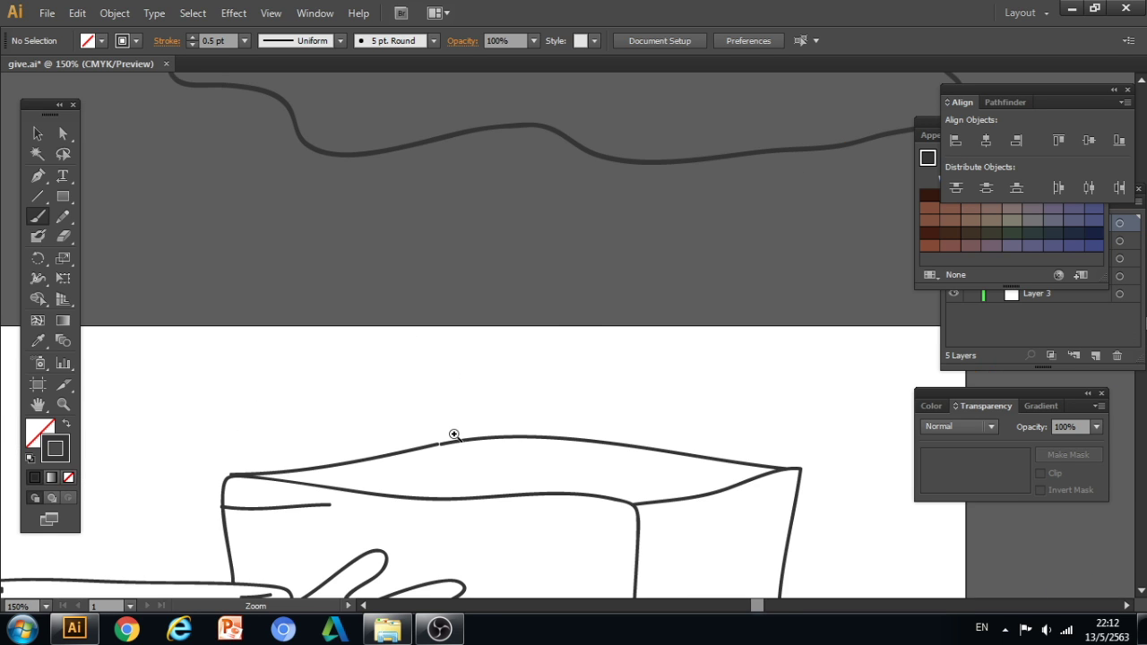
pyautogui.keyDown('ctrl'); pyautogui.click(455, 435); pyautogui.keyUp('ctrl')
pyautogui.moveTo(463, 469); pyautogui.dragTo(372, 257)
pyautogui.hotkey('ctrl', 'z')
pyautogui.moveTo(173, 239); pyautogui.dragTo(722, 286)
pyautogui.keyDown('ctrl'); pyautogui.keyDown('alt'); pyautogui.click(682, 342); pyautogui.keyUp('alt'); pyautogui.keyUp('ctrl')
pyautogui.keyDown('ctrl'); pyautogui.keyDown('alt'); pyautogui.click(673, 354); pyautogui.keyUp('alt'); pyautogui.keyUp('ctrl')
pyautogui.moveTo(511, 439); pyautogui.dragTo(437, 151)
pyautogui.keyDown('ctrl'); pyautogui.keyDown('alt'); pyautogui.click(445, 185); pyautogui.keyUp('alt'); pyautogui.keyUp('ctrl')
pyautogui.moveTo(556, 278); pyautogui.dragTo(530, 253)
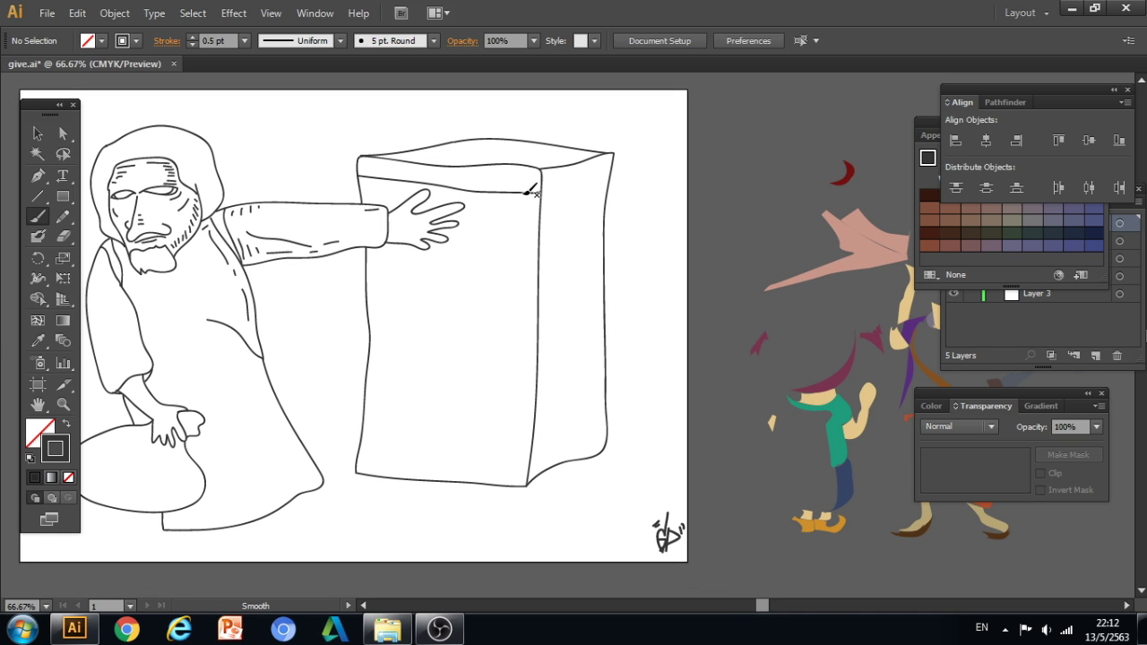
# Try to paint a vertical line down the box's front face, parallel to its front corner edge, from the band to the bottom.
pyautogui.moveTo(526, 193); pyautogui.dragTo(508, 419)
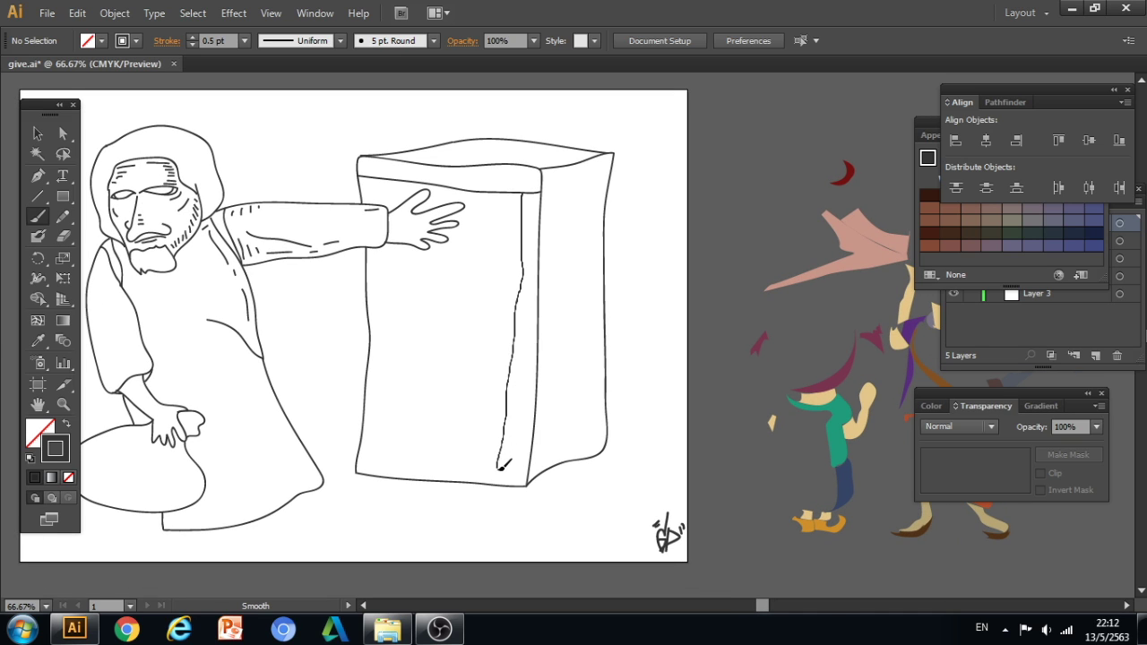
pyautogui.hotkey('ctrl', 'z')
pyautogui.moveTo(527, 192)
pyautogui.mouseDown()
pyautogui.moveTo(507, 470)
pyautogui.moveTo(529, 192)
pyautogui.moveTo(507, 456)
pyautogui.mouseUp()
pyautogui.hotkey('ctrl', 'z')
pyautogui.hotkey('ctrl', 'z')
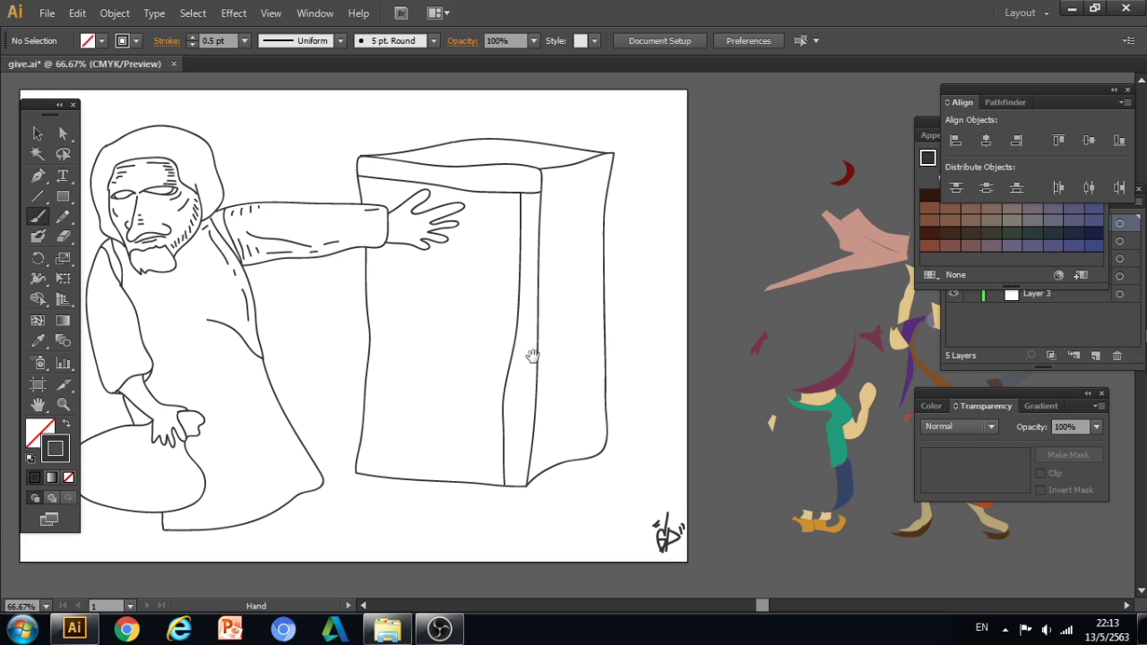
pyautogui.scroll(2, 530, 356)
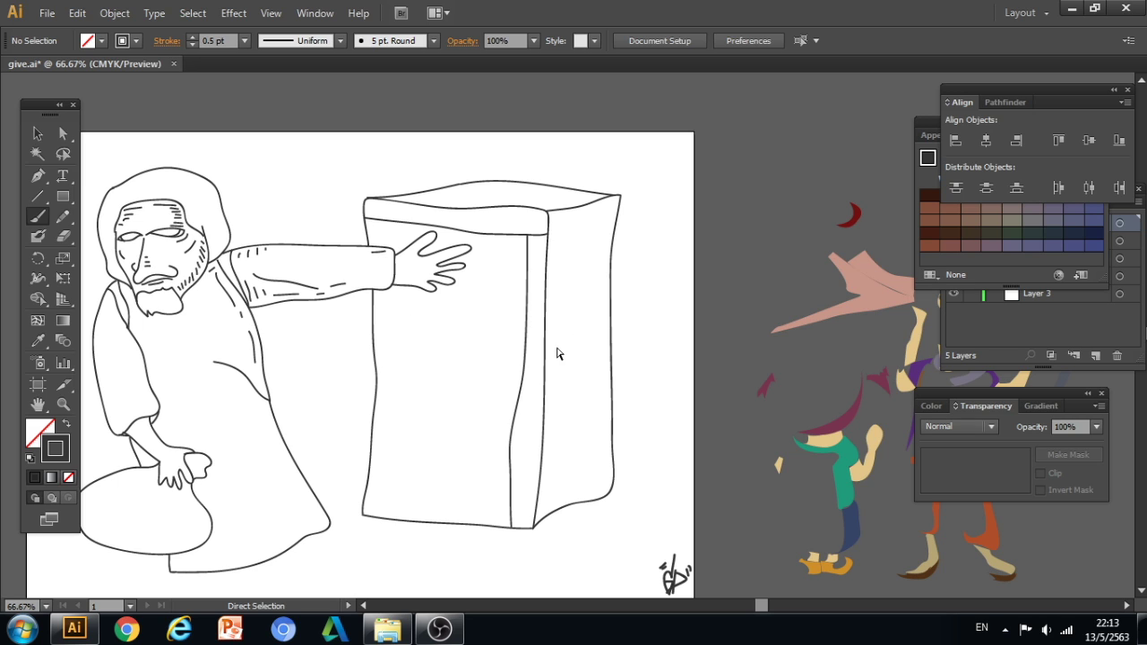
pyautogui.hotkey('ctrl', 'z')
# Draw a vertical Pen path beside the box's front corner from the band to the bottom, and try to copy the outline's stroke onto it.
pyautogui.press('p')
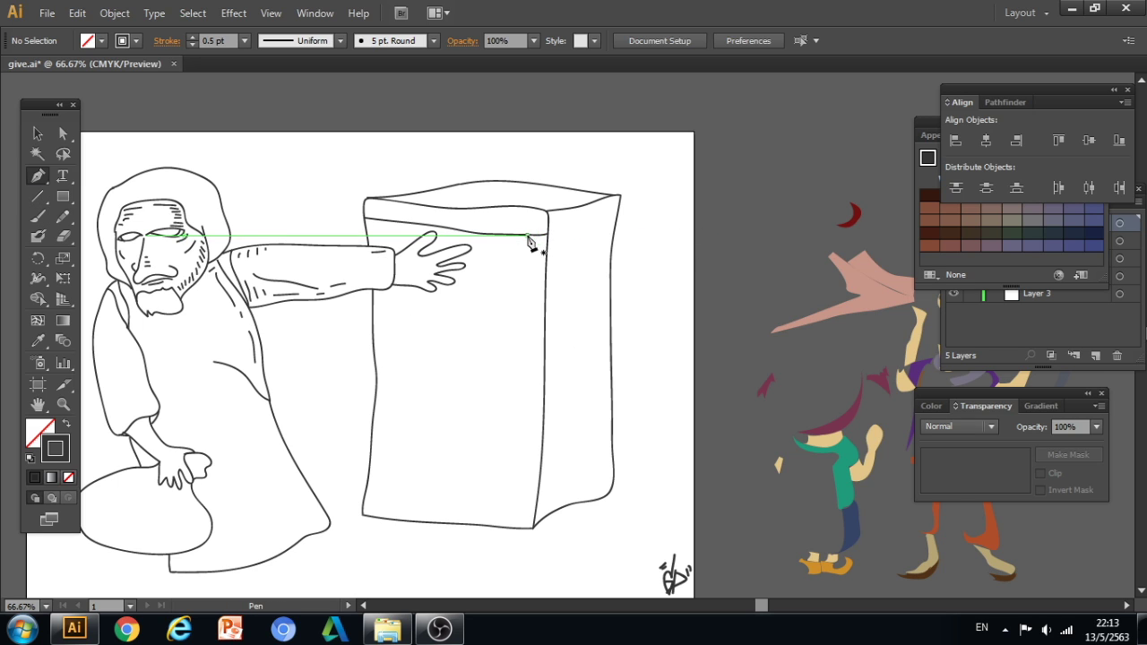
pyautogui.click(527, 235)
pyautogui.moveTo(517, 533); pyautogui.dragTo(496, 584)
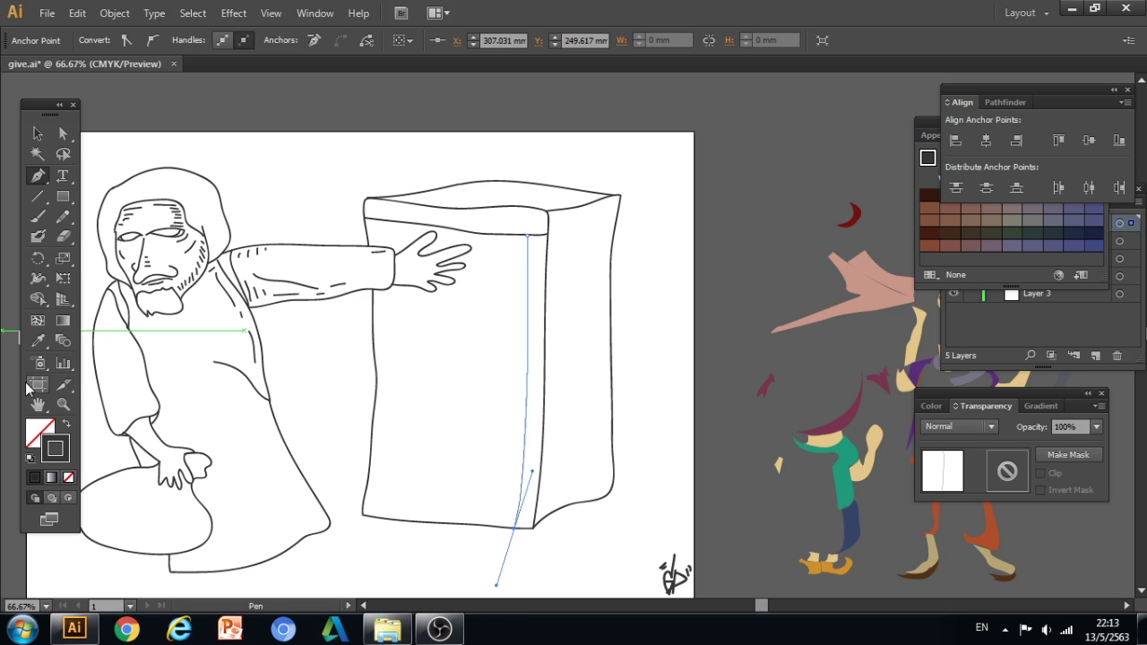
pyautogui.press('i')
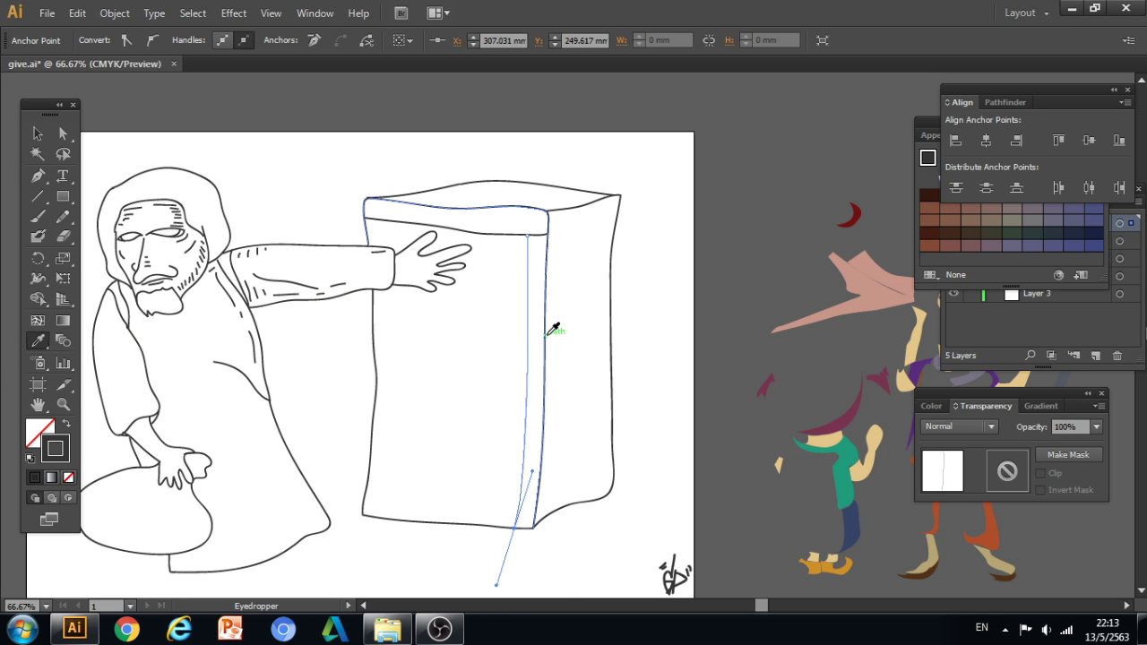
pyautogui.click(37, 134)
pyautogui.click(478, 431)
pyautogui.moveTo(528, 396); pyautogui.dragTo(529, 399)
pyautogui.click(37, 341)
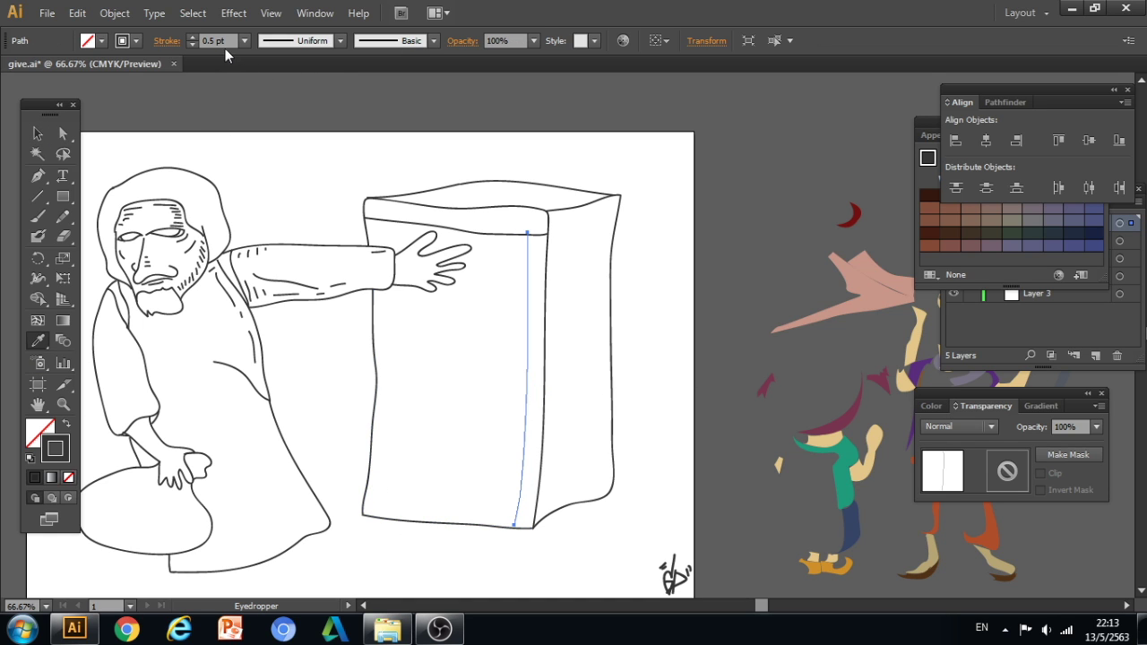
# Delete the thin vertical Pen path from the box's front face.
pyautogui.click(36, 135)
pyautogui.click(533, 328)
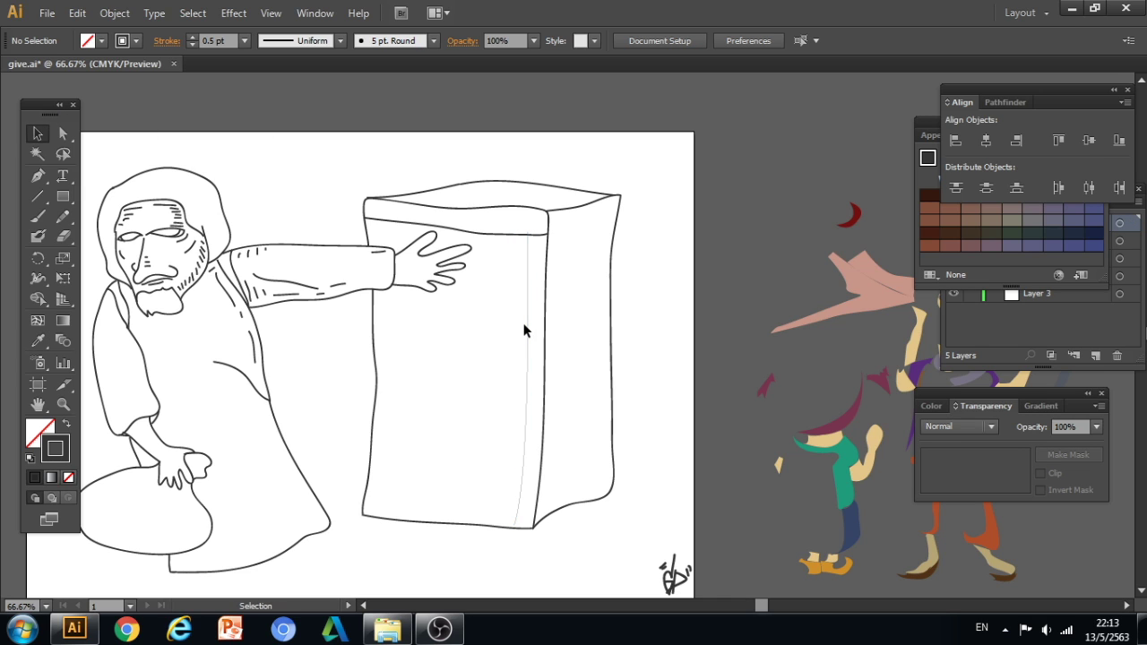
pyautogui.click(529, 325)
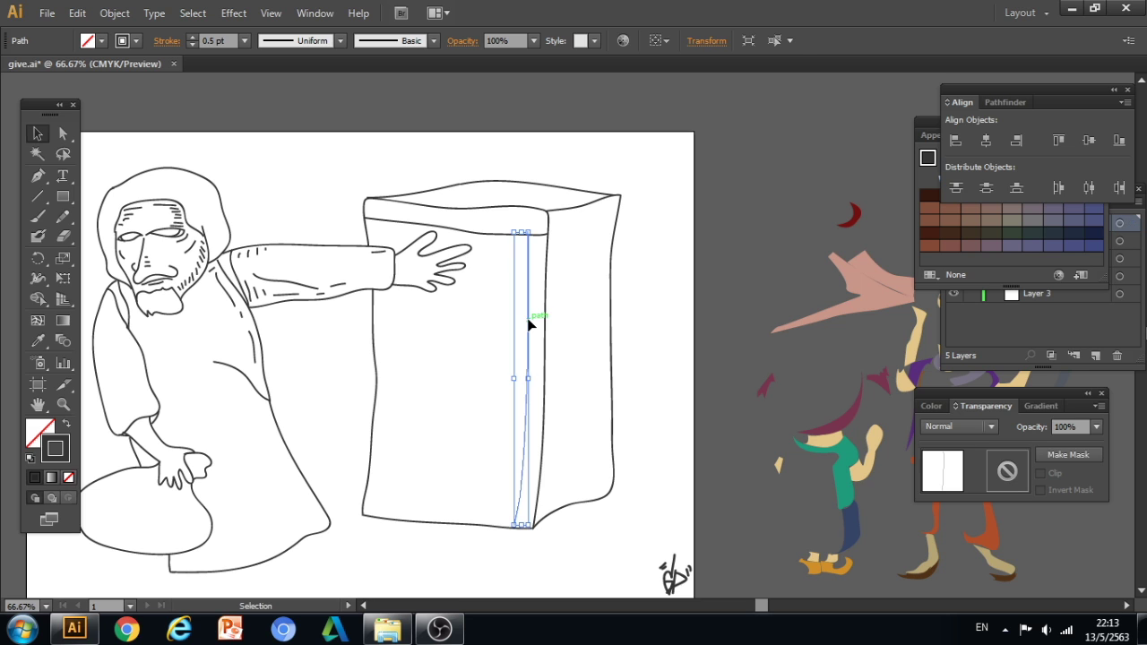
pyautogui.press('Delete')
# Try to paint a pointed shoe with an ankle line beneath the robe's hem.
pyautogui.keyDown('ctrl'); pyautogui.keyDown('alt'); pyautogui.click(457, 307); pyautogui.keyUp('alt'); pyautogui.keyUp('ctrl')
pyautogui.moveTo(430, 469); pyautogui.dragTo(389, 326)
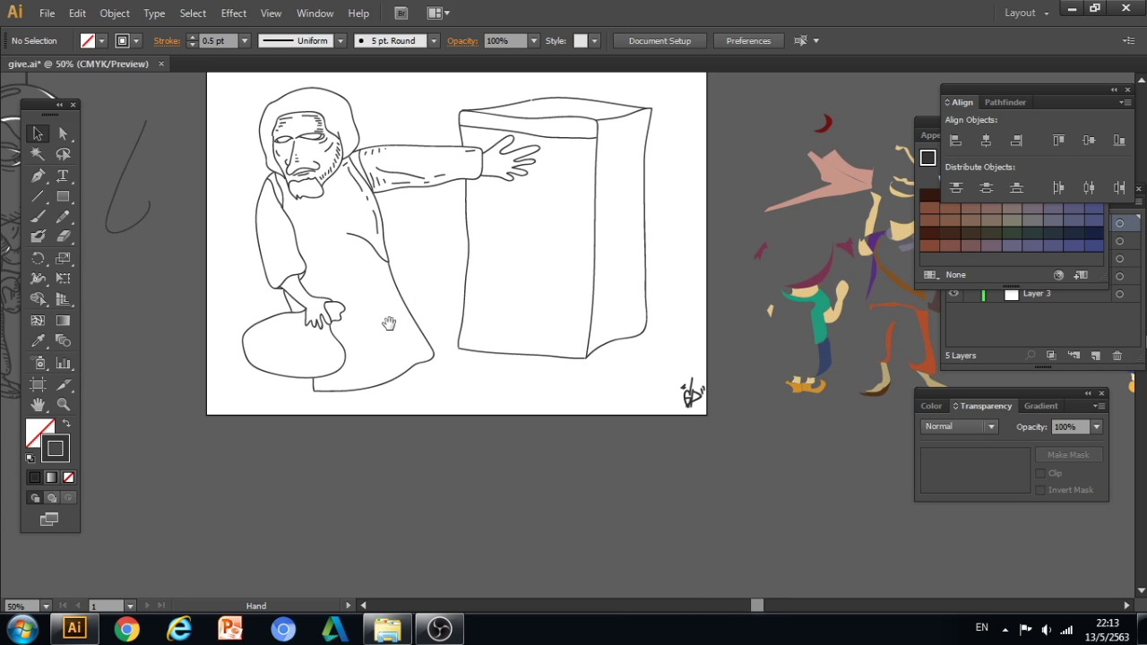
pyautogui.click(33, 181)
pyautogui.click(37, 216)
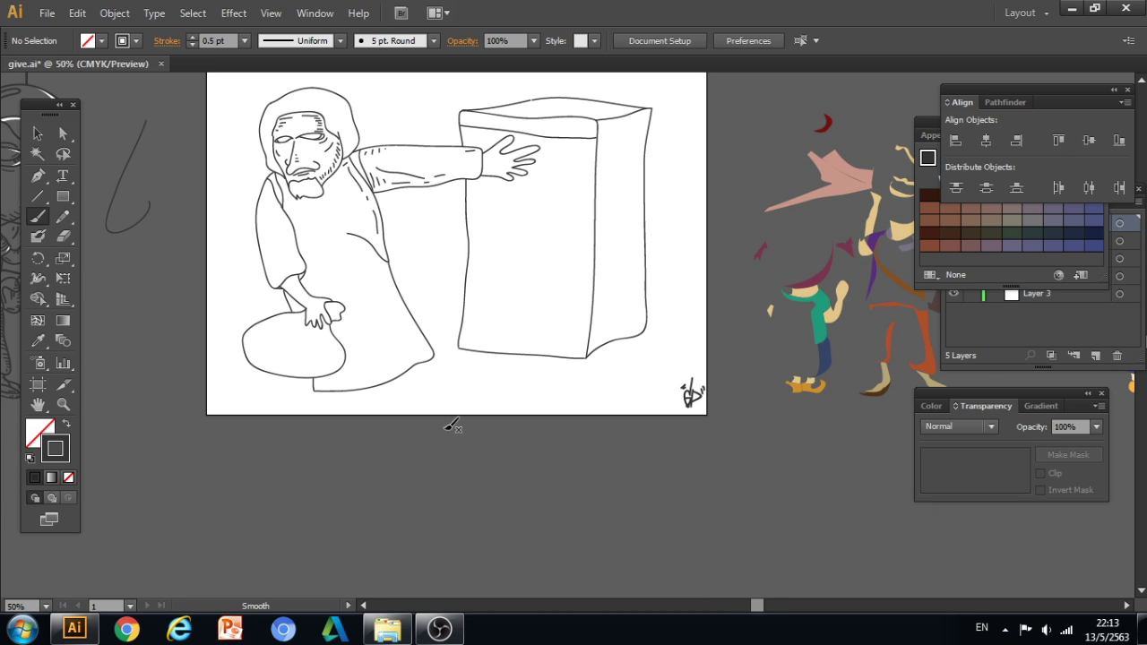
pyautogui.hotkey('ctrl', '+')
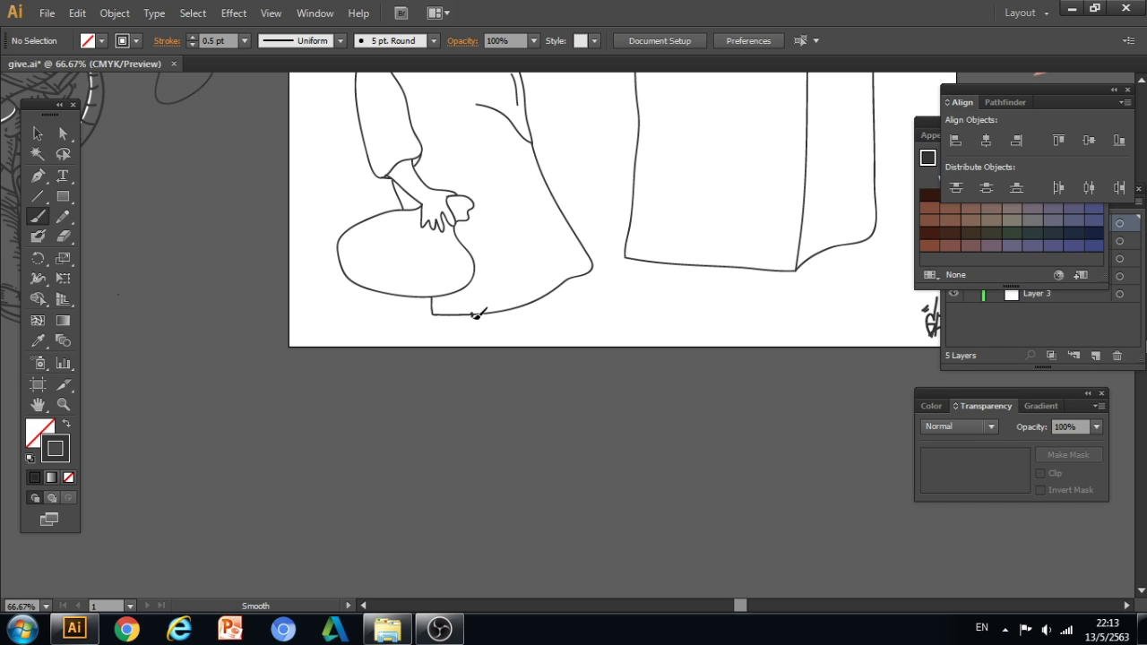
pyautogui.moveTo(476, 333); pyautogui.dragTo(470, 326)
pyautogui.hotkey('ctrl', 'z')
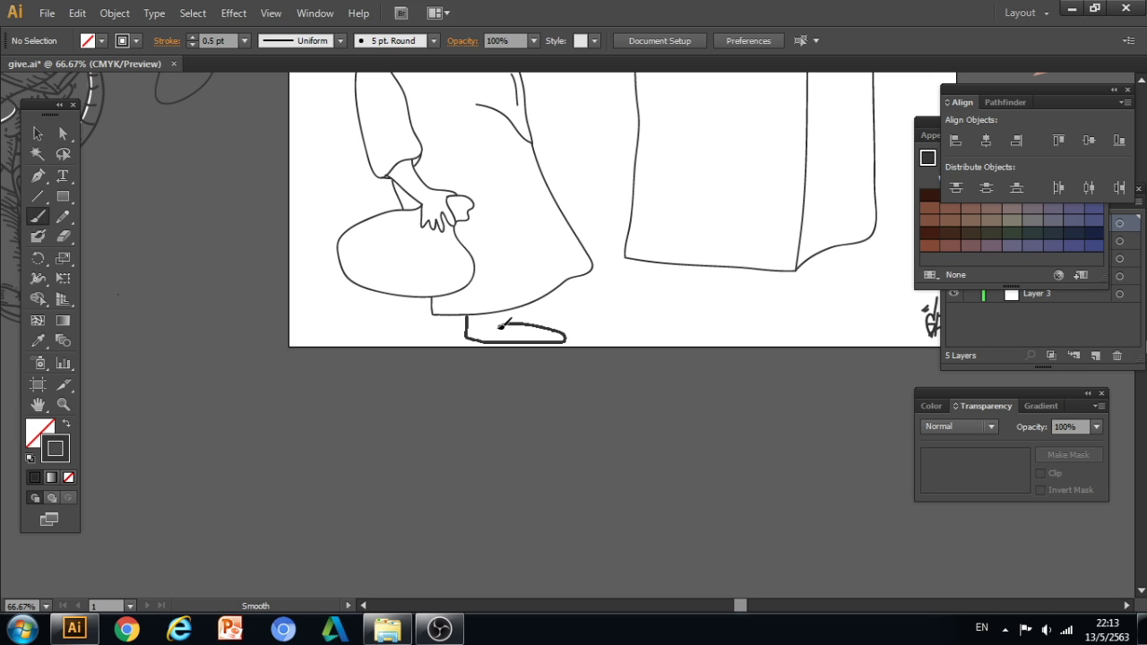
pyautogui.moveTo(510, 310); pyautogui.dragTo(507, 313)
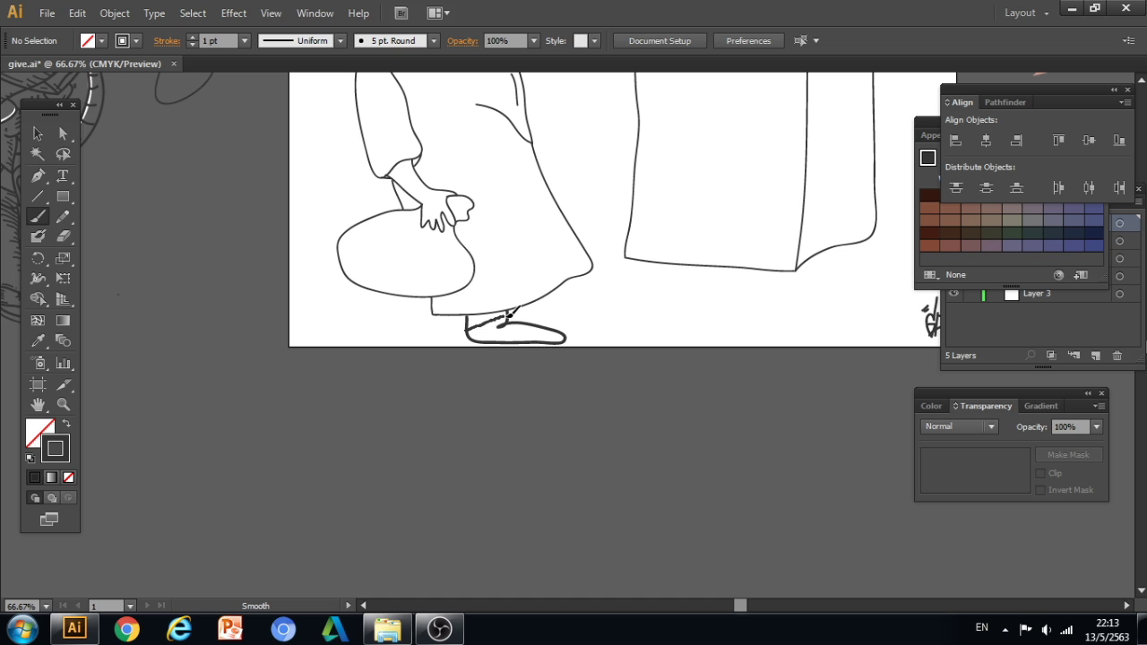
pyautogui.hotkey('ctrl', 'z')
pyautogui.hotkey('ctrl', 'z')
pyautogui.press('space')
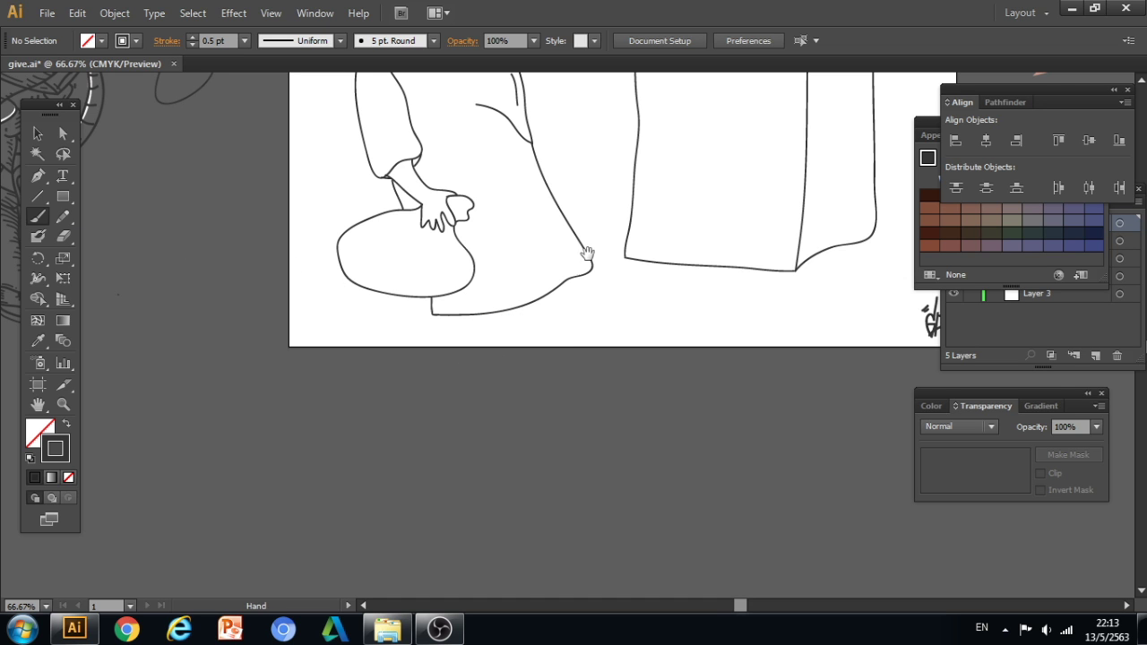
# Try to paint a short curved crease inside the sack's outer side, away from the robe.
pyautogui.moveTo(564, 273); pyautogui.dragTo(488, 432)
pyautogui.moveTo(560, 425); pyautogui.dragTo(548, 464)
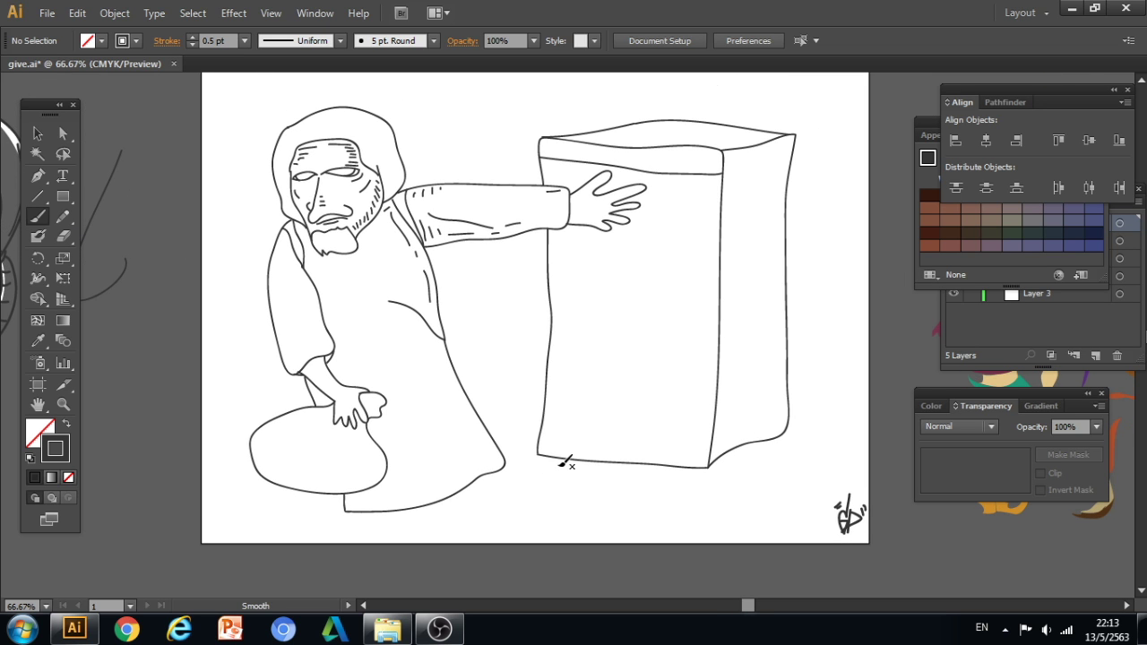
pyautogui.hotkey('ctrl', '+')
pyautogui.hotkey('ctrl', '+')
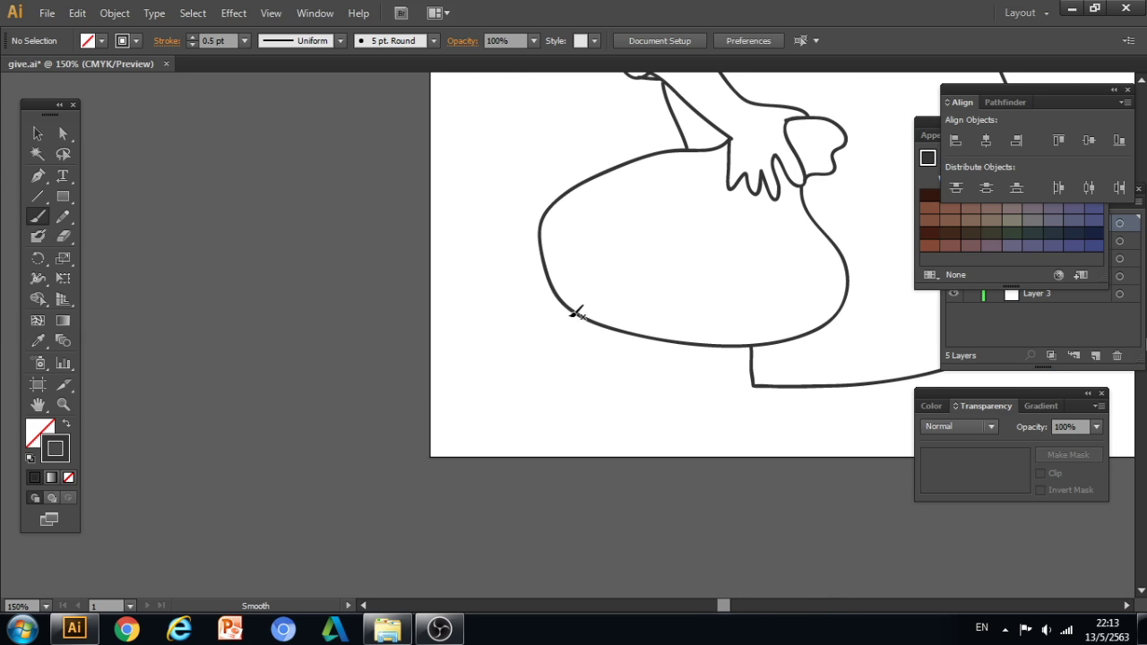
pyautogui.moveTo(571, 223); pyautogui.dragTo(558, 259)
pyautogui.hotkey('ctrl', 'z')
pyautogui.click(37, 341)
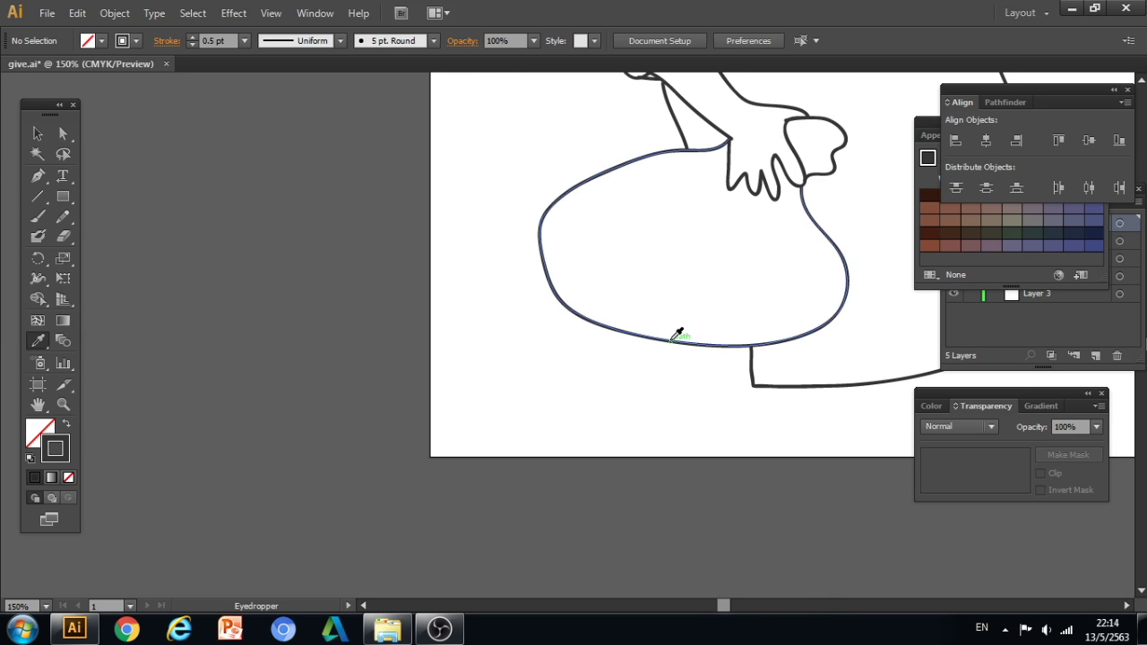
pyautogui.click(37, 216)
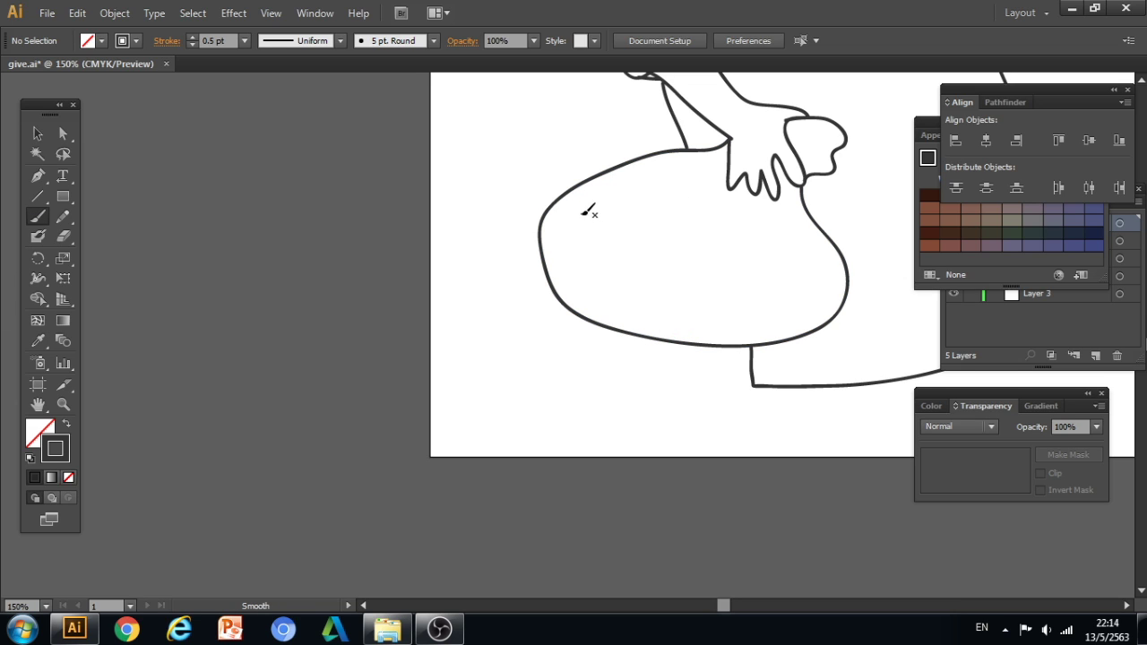
pyautogui.moveTo(566, 224); pyautogui.dragTo(556, 258)
# Set the brush stroke to 0.5 pt and paint a slanted crease inside the sack, along its upper outer edge.
pyautogui.click(244, 41)
pyautogui.click(262, 77)
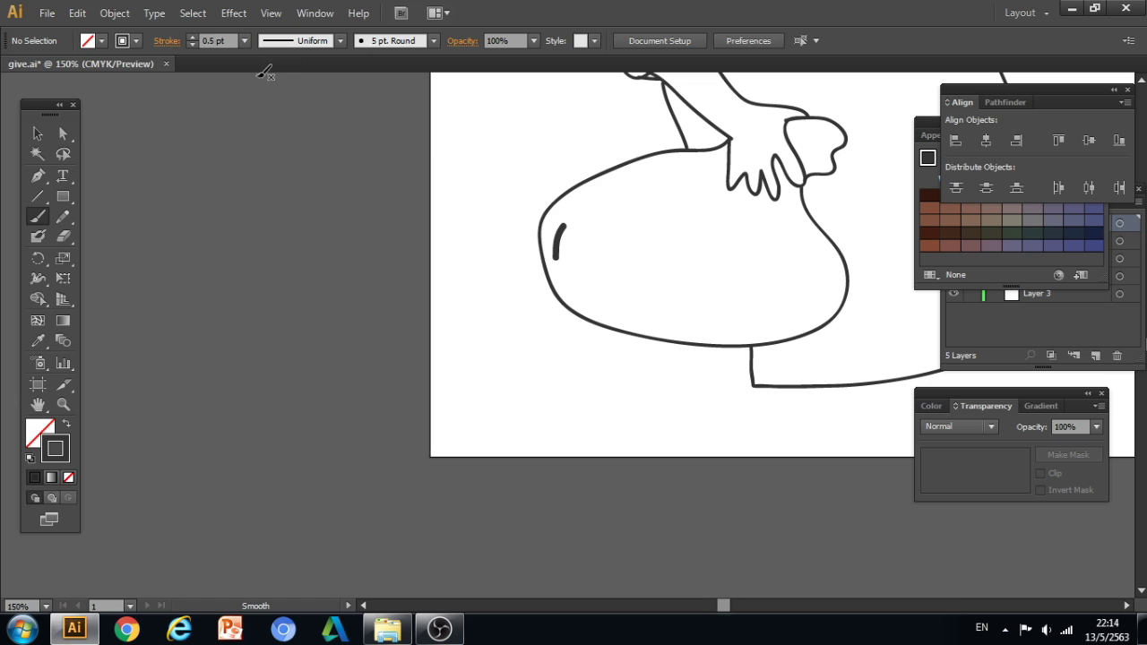
pyautogui.moveTo(590, 195); pyautogui.dragTo(641, 177)
# Delete the thick short crease inside the sack's outer side.
pyautogui.click(37, 134)
pyautogui.click(559, 240)
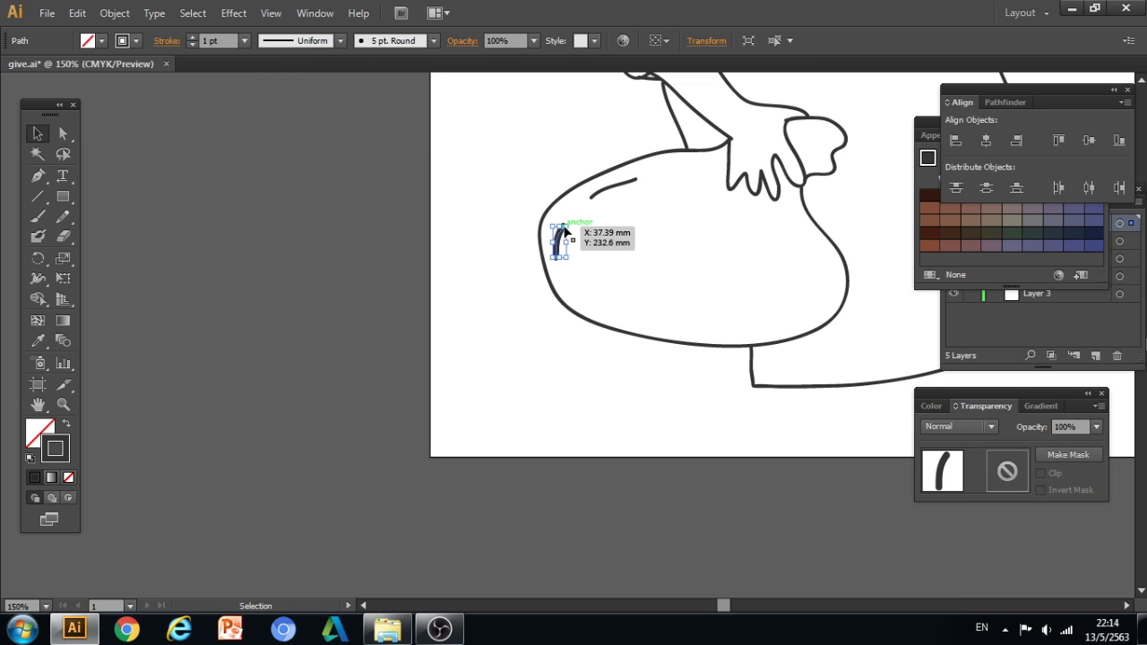
pyautogui.press('Delete')
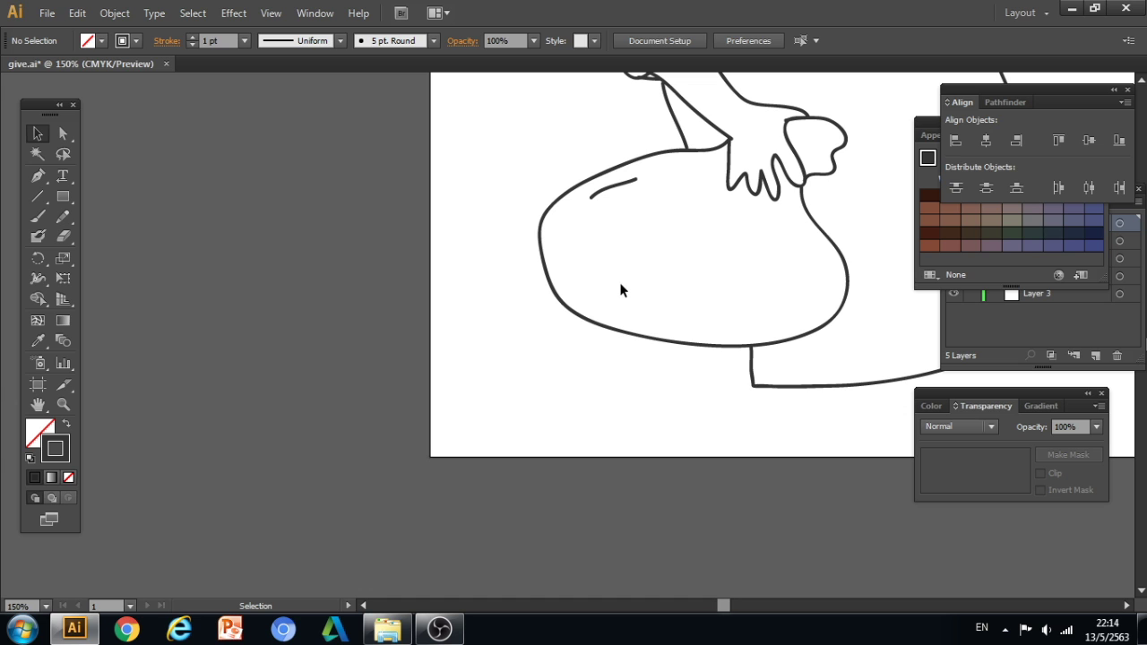
pyautogui.keyDown('ctrl'); pyautogui.keyDown('alt'); pyautogui.click(736, 224); pyautogui.keyUp('alt'); pyautogui.keyUp('ctrl')
pyautogui.keyDown('ctrl'); pyautogui.keyDown('alt'); pyautogui.click(735, 225); pyautogui.keyUp('alt'); pyautogui.keyUp('ctrl')
pyautogui.moveTo(640, 348); pyautogui.dragTo(569, 403)
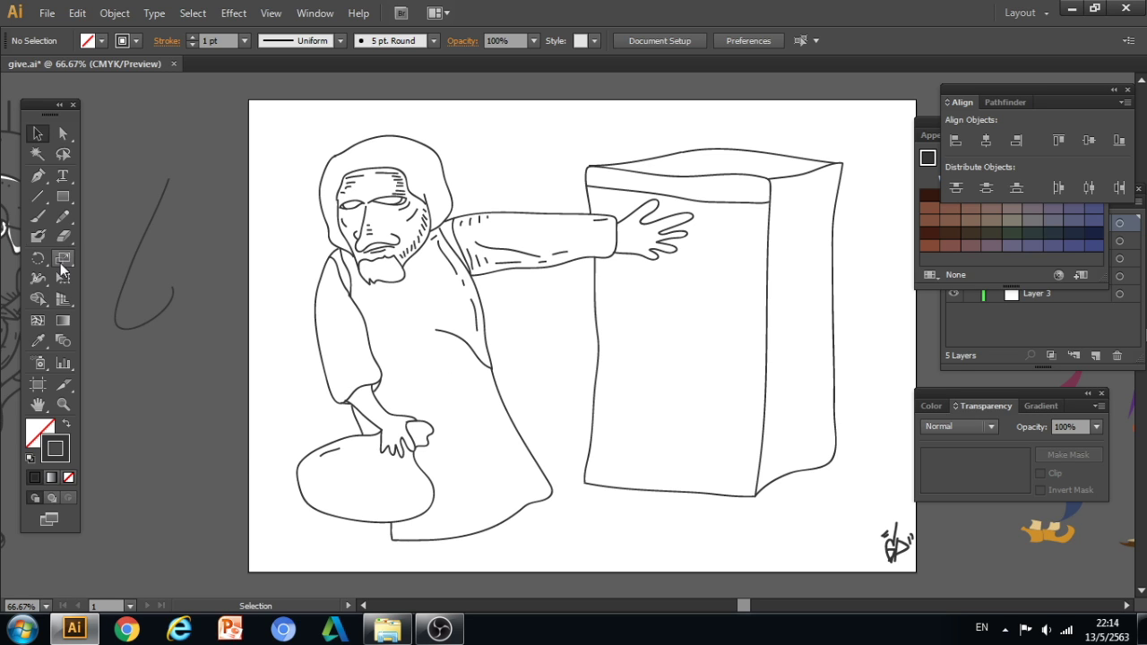
# Set the brush stroke to 0.5 pt and paint a short curved crease on the robe beside the lowered arm's wrist.
pyautogui.click(38, 216)
pyautogui.keyDown('ctrl'); pyautogui.keyDown('space'); pyautogui.click(622, 422); pyautogui.keyUp('space'); pyautogui.keyUp('ctrl')
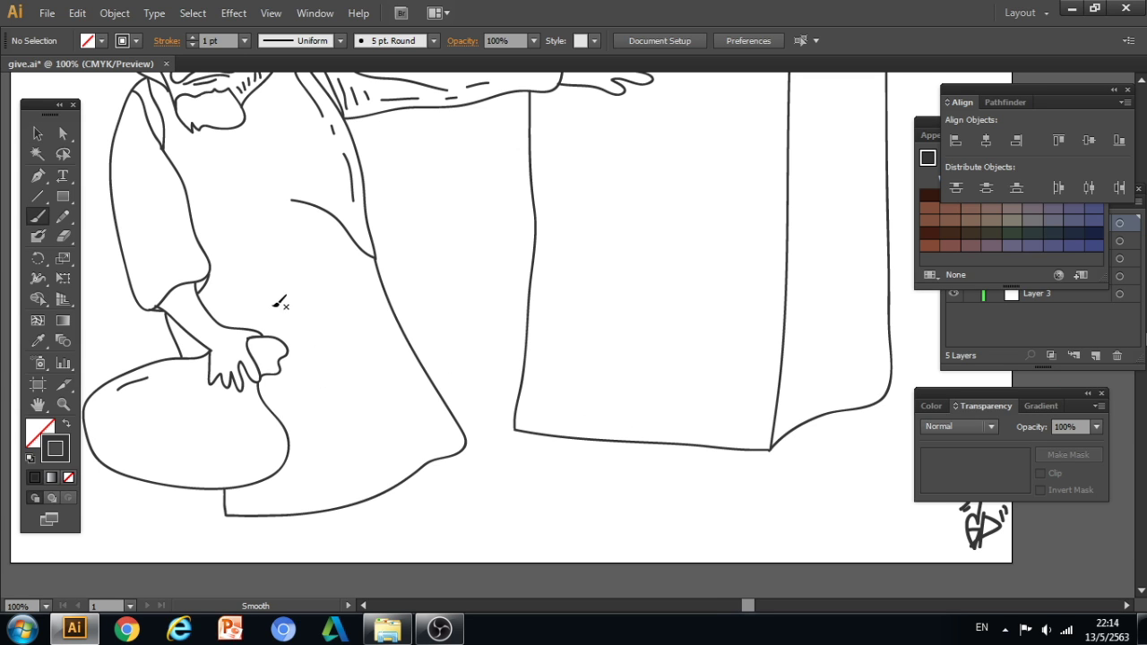
pyautogui.moveTo(234, 278); pyautogui.dragTo(225, 313)
pyautogui.hotkey('ctrl', 'z')
pyautogui.click(39, 220)
pyautogui.click(244, 40)
pyautogui.click(255, 80)
pyautogui.moveTo(225, 280); pyautogui.dragTo(224, 303)
# Paint a border line along the robe's bottom hem and a curved fold on the lower robe reaching its outer edge.
pyautogui.moveTo(258, 501); pyautogui.dragTo(391, 467)
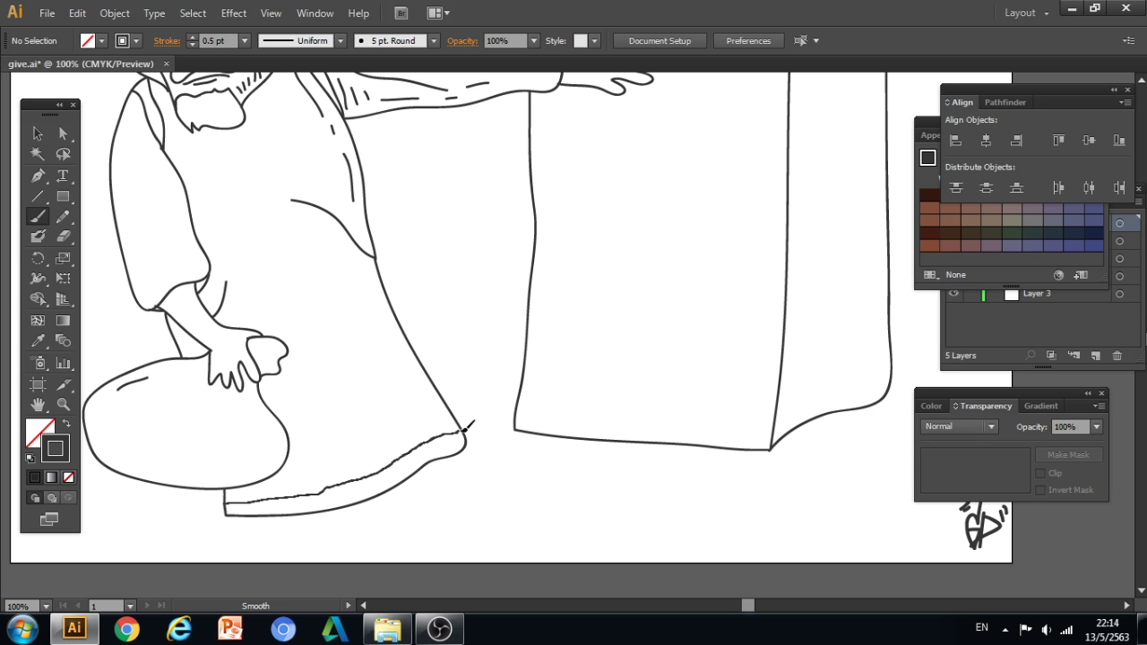
pyautogui.moveTo(465, 429); pyautogui.dragTo(466, 428)
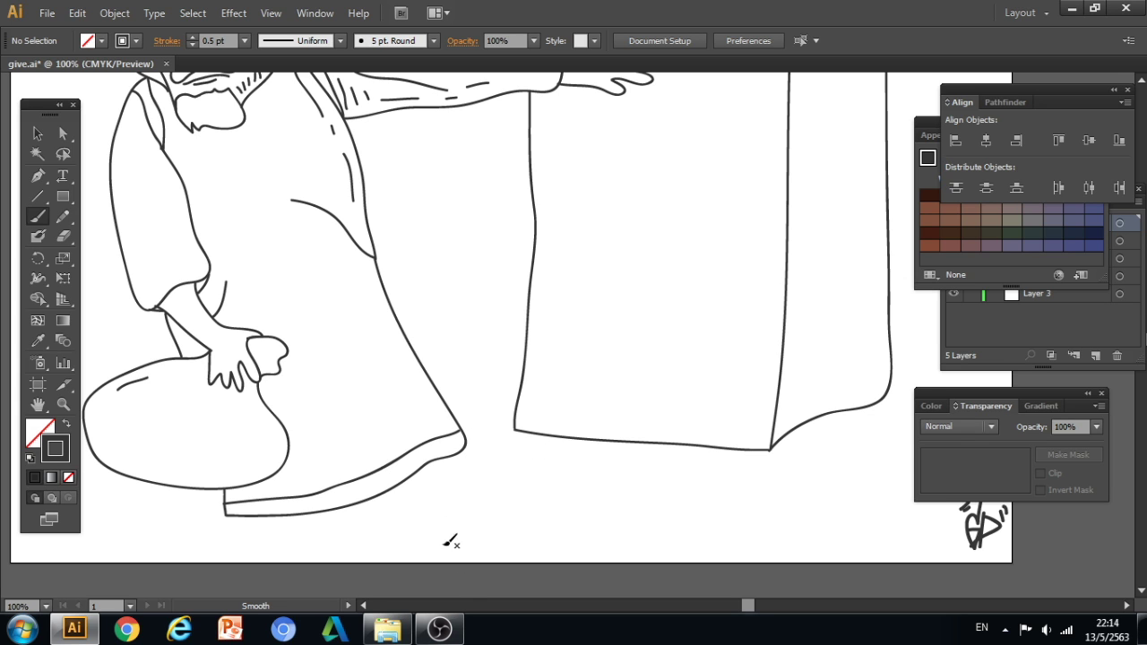
pyautogui.scroll(2, 448, 389)
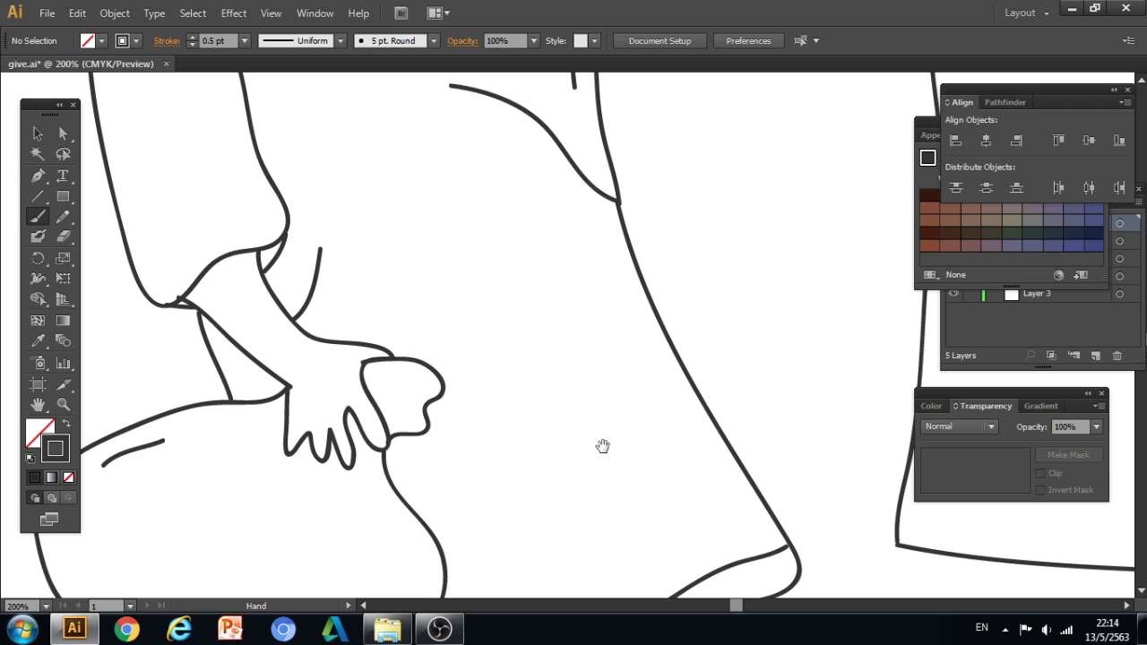
pyautogui.moveTo(602, 446); pyautogui.dragTo(575, 338)
pyautogui.moveTo(517, 220)
pyautogui.mouseDown()
pyautogui.moveTo(585, 261)
pyautogui.moveTo(658, 347)
pyautogui.moveTo(743, 398)
pyautogui.mouseUp()
pyautogui.keyDown('ctrl'); pyautogui.keyDown('alt'); pyautogui.click(689, 330); pyautogui.keyUp('alt'); pyautogui.keyUp('ctrl')
pyautogui.keyDown('ctrl'); pyautogui.keyDown('alt'); pyautogui.click(687, 330); pyautogui.keyUp('alt'); pyautogui.keyUp('ctrl')
# Paint a wavy cuff line across the lowered arm's sleeve, parallel to its opening.
pyautogui.moveTo(601, 237); pyautogui.dragTo(607, 385)
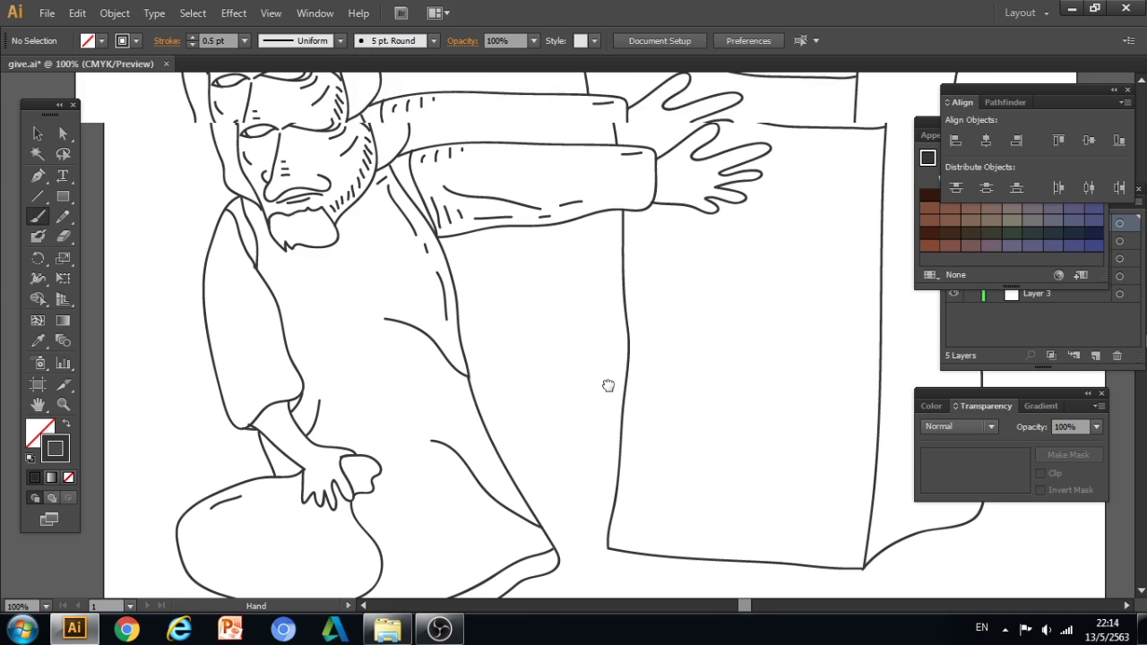
pyautogui.keyDown('ctrl'); pyautogui.click(400, 277); pyautogui.keyUp('ctrl')
pyautogui.keyDown('ctrl'); pyautogui.click(404, 277); pyautogui.keyUp('ctrl')
pyautogui.scroll(-3, 383, 313)
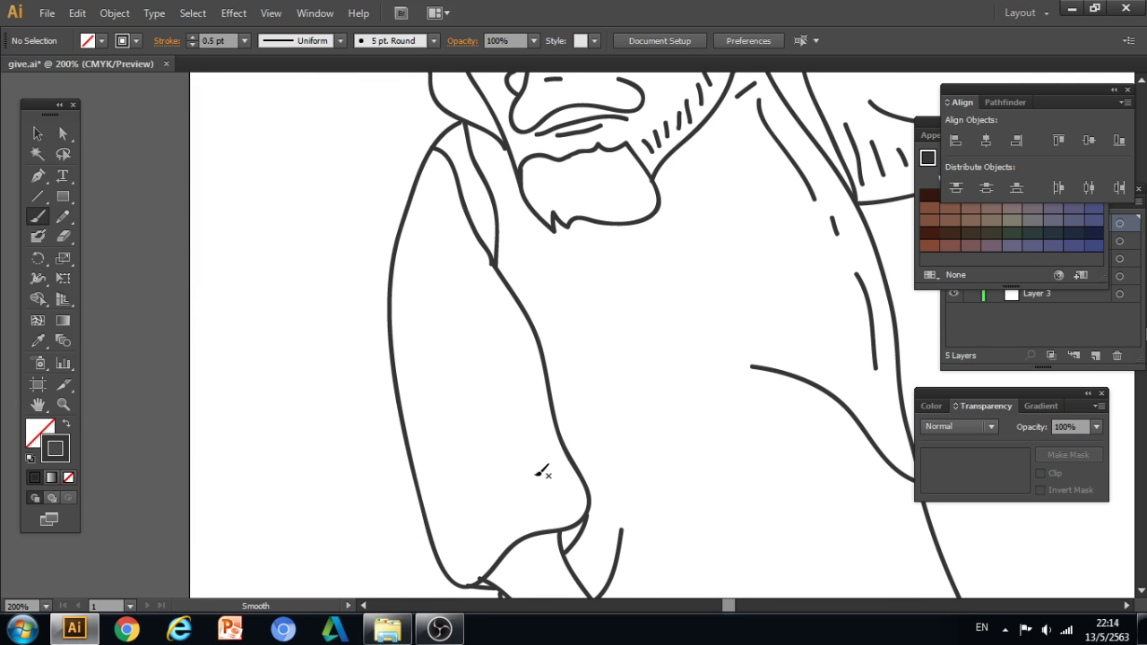
pyautogui.moveTo(442, 559)
pyautogui.mouseDown()
pyautogui.moveTo(498, 507)
pyautogui.moveTo(588, 477)
pyautogui.mouseUp()
pyautogui.keyDown('ctrl'); pyautogui.keyDown('alt'); pyautogui.click(735, 384); pyautogui.keyUp('alt'); pyautogui.keyUp('ctrl')
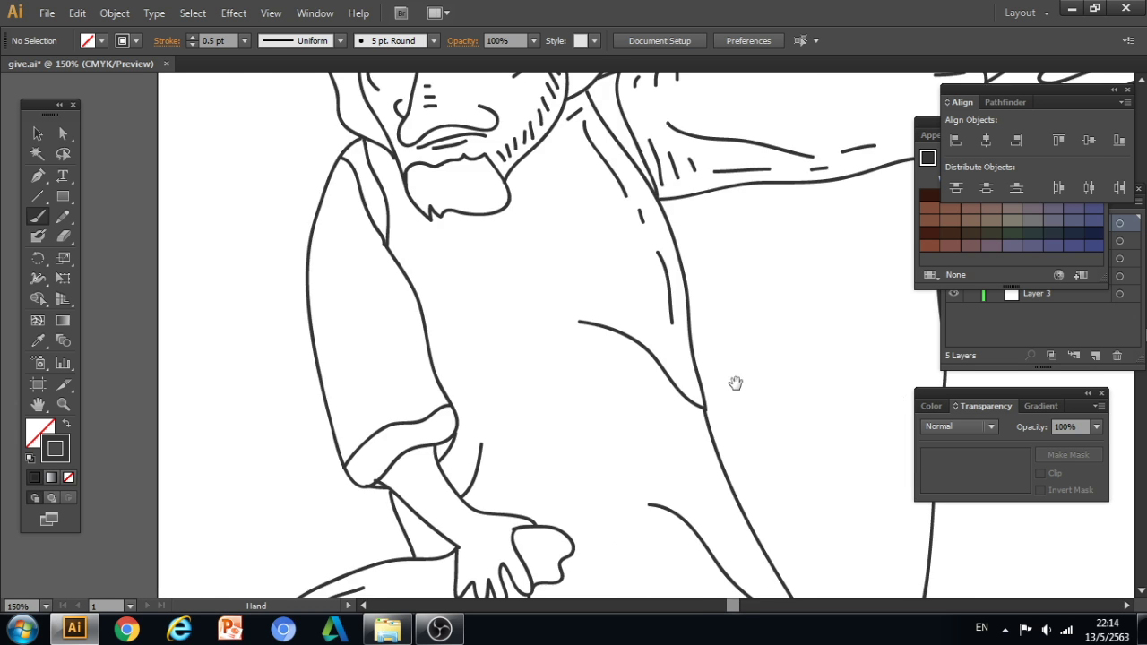
# Paint a wavy cuff line across the outstretched arm's sleeve, just before its opening.
pyautogui.moveTo(735, 384); pyautogui.dragTo(544, 501)
pyautogui.moveTo(669, 328); pyautogui.dragTo(575, 432)
pyautogui.keyDown('ctrl'); pyautogui.click(688, 295); pyautogui.keyUp('ctrl')
pyautogui.keyDown('ctrl'); pyautogui.click(584, 295); pyautogui.keyUp('ctrl')
pyautogui.moveTo(667, 415); pyautogui.dragTo(602, 297)
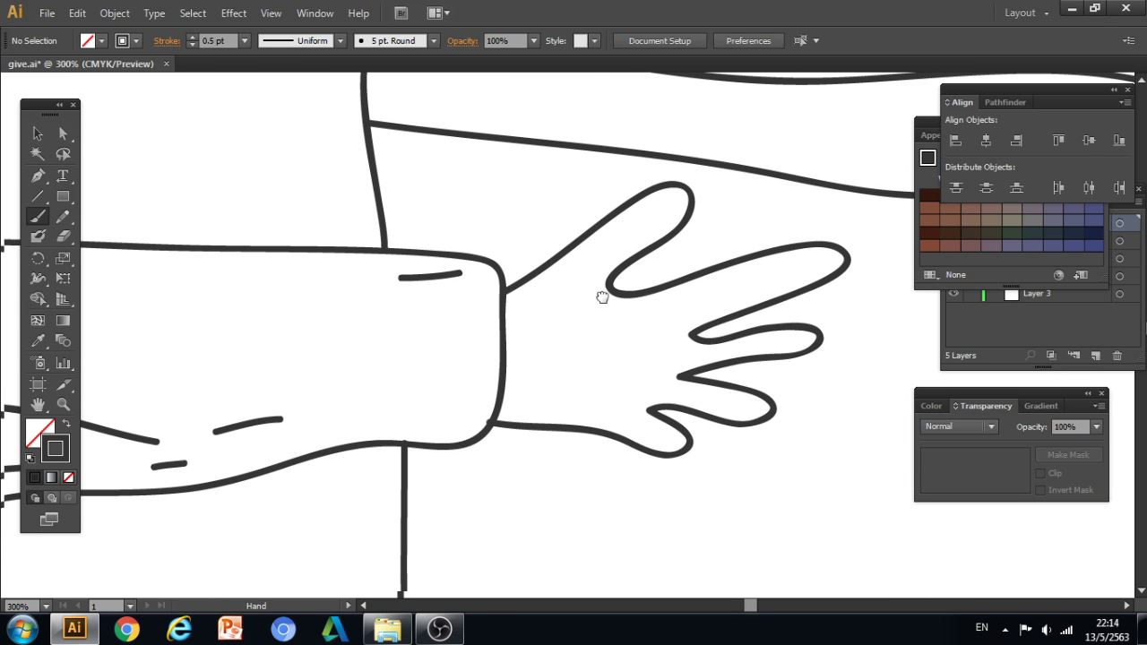
pyautogui.moveTo(400, 253)
pyautogui.mouseDown()
pyautogui.moveTo(384, 308)
pyautogui.moveTo(405, 355)
pyautogui.moveTo(401, 442)
pyautogui.mouseUp()
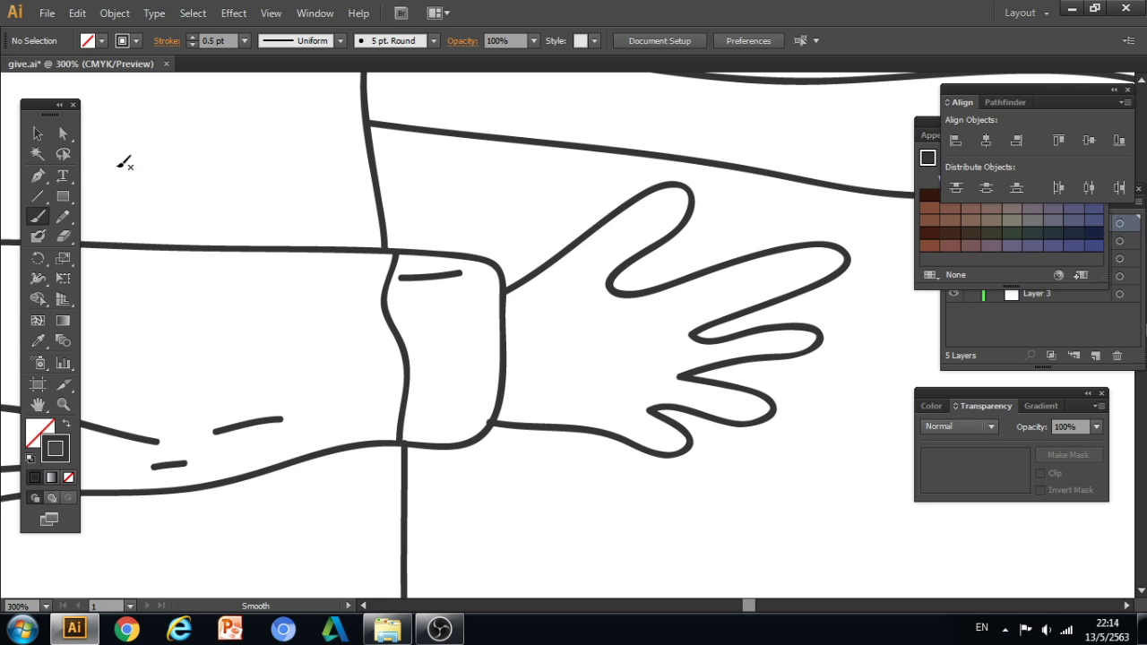
# Delete the short crease inside the outstretched sleeve's cuff and the whole outline of the open hand.
pyautogui.click(63, 134)
pyautogui.click(435, 277)
pyautogui.moveTo(435, 278); pyautogui.dragTo(504, 296)
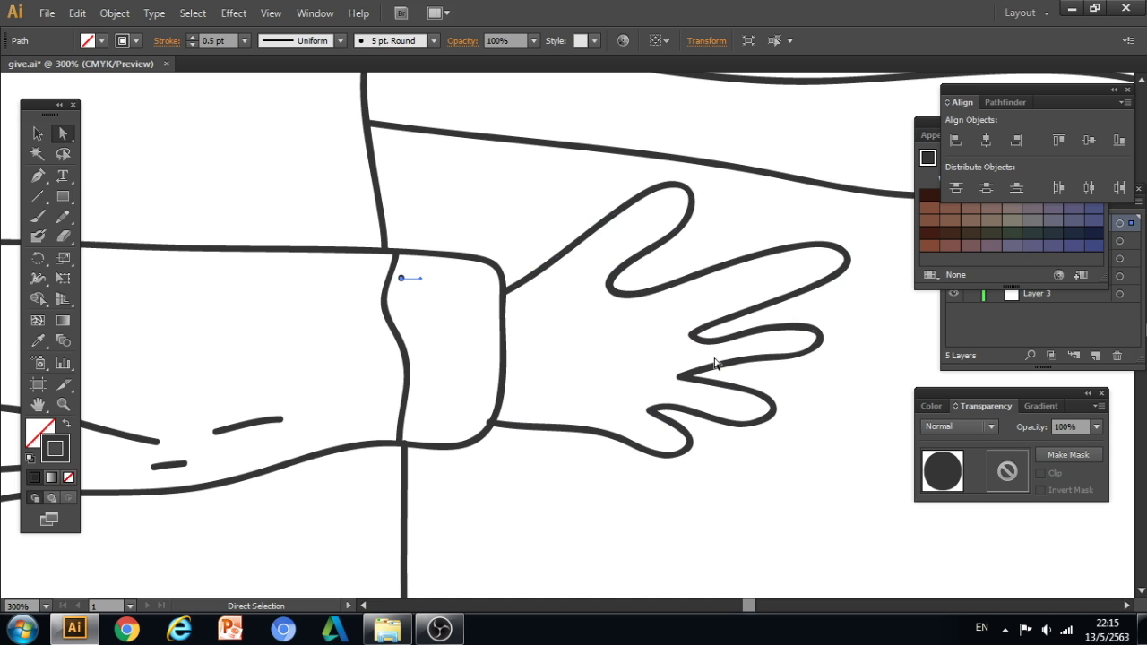
pyautogui.moveTo(730, 470); pyautogui.dragTo(660, 314)
pyautogui.press('Delete')
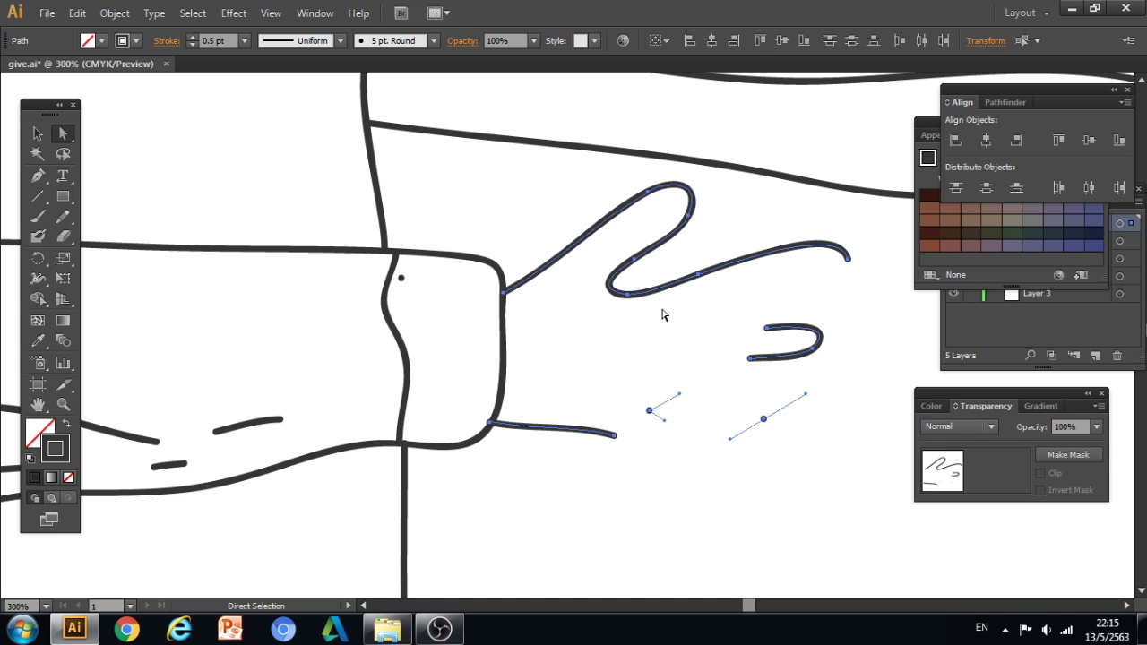
pyautogui.press('Delete')
# Paint a new hand at the outstretched sleeve with a raised thumb, a pointing index finger, curled fingers and a closed lower palm.
pyautogui.click(34, 217)
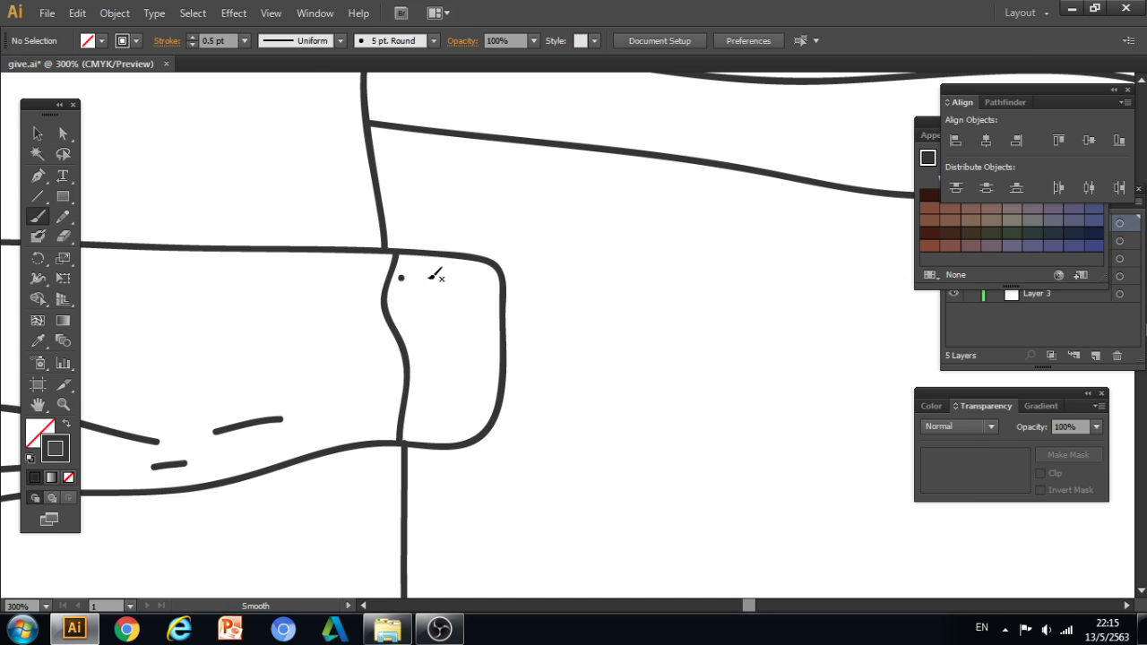
pyautogui.moveTo(507, 279)
pyautogui.mouseDown()
pyautogui.moveTo(632, 216)
pyautogui.moveTo(692, 204)
pyautogui.moveTo(697, 218)
pyautogui.moveTo(654, 264)
pyautogui.moveTo(851, 244)
pyautogui.moveTo(859, 265)
pyautogui.moveTo(838, 284)
pyautogui.moveTo(597, 340)
pyautogui.moveTo(619, 351)
pyautogui.moveTo(690, 345)
pyautogui.mouseUp()
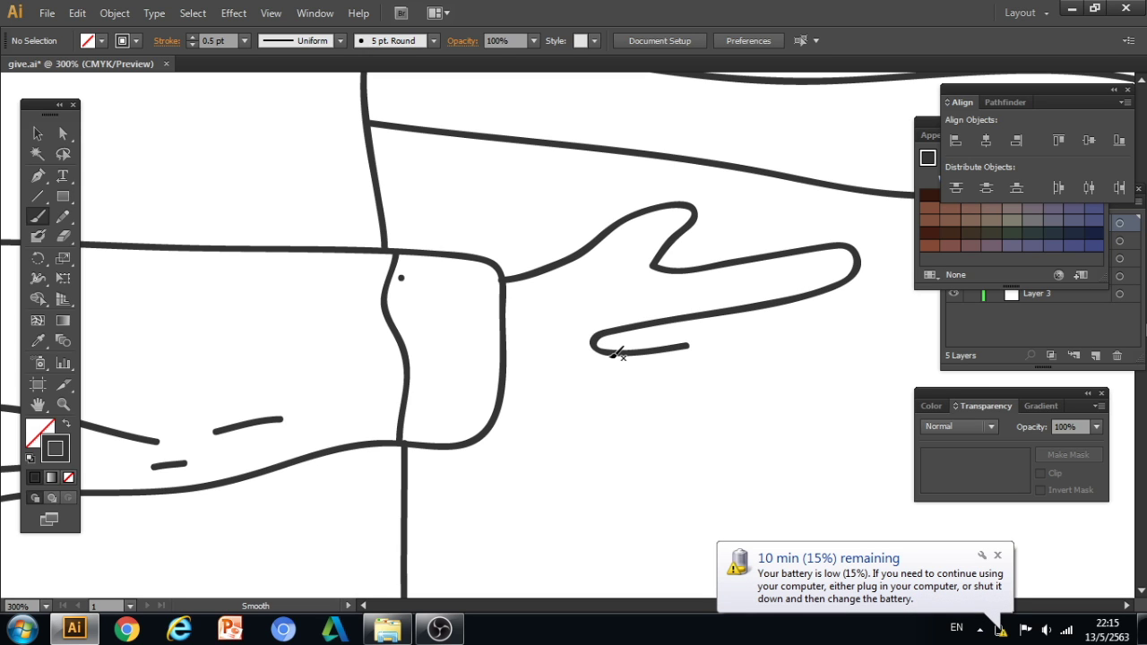
pyautogui.moveTo(617, 354)
pyautogui.mouseDown()
pyautogui.moveTo(570, 380)
pyautogui.moveTo(692, 376)
pyautogui.mouseUp()
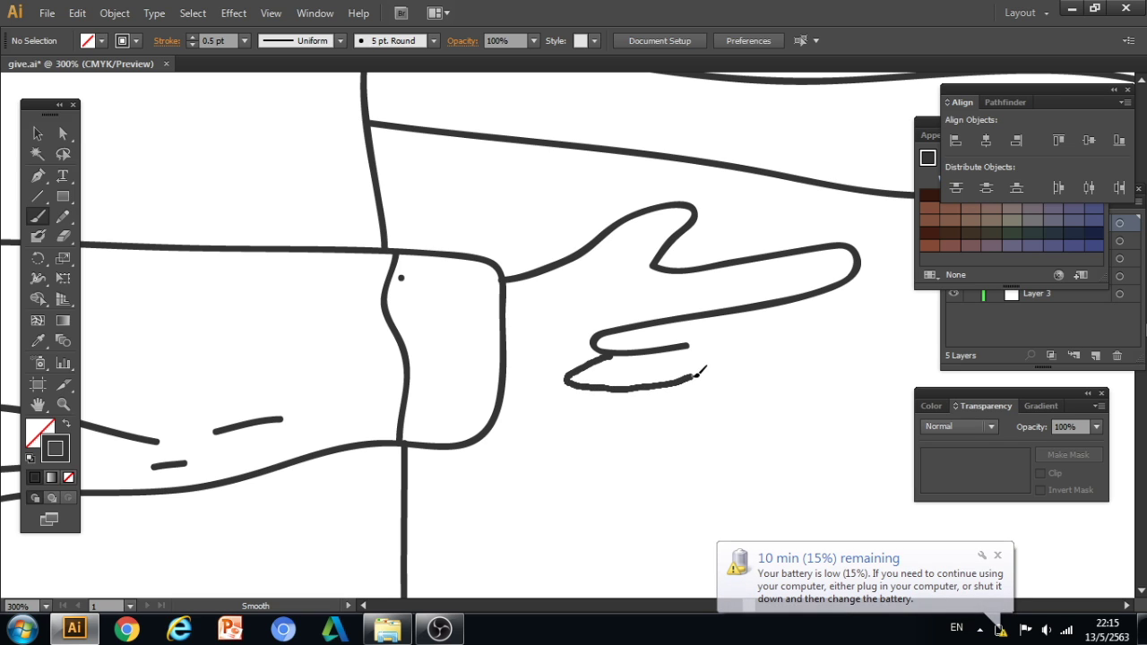
pyautogui.moveTo(587, 388)
pyautogui.mouseDown()
pyautogui.moveTo(554, 406)
pyautogui.moveTo(588, 418)
pyautogui.moveTo(679, 404)
pyautogui.mouseUp()
pyautogui.hotkey('ctrl', 'z')
pyautogui.moveTo(591, 392)
pyautogui.mouseDown()
pyautogui.moveTo(582, 398)
pyautogui.moveTo(624, 415)
pyautogui.moveTo(701, 408)
pyautogui.mouseUp()
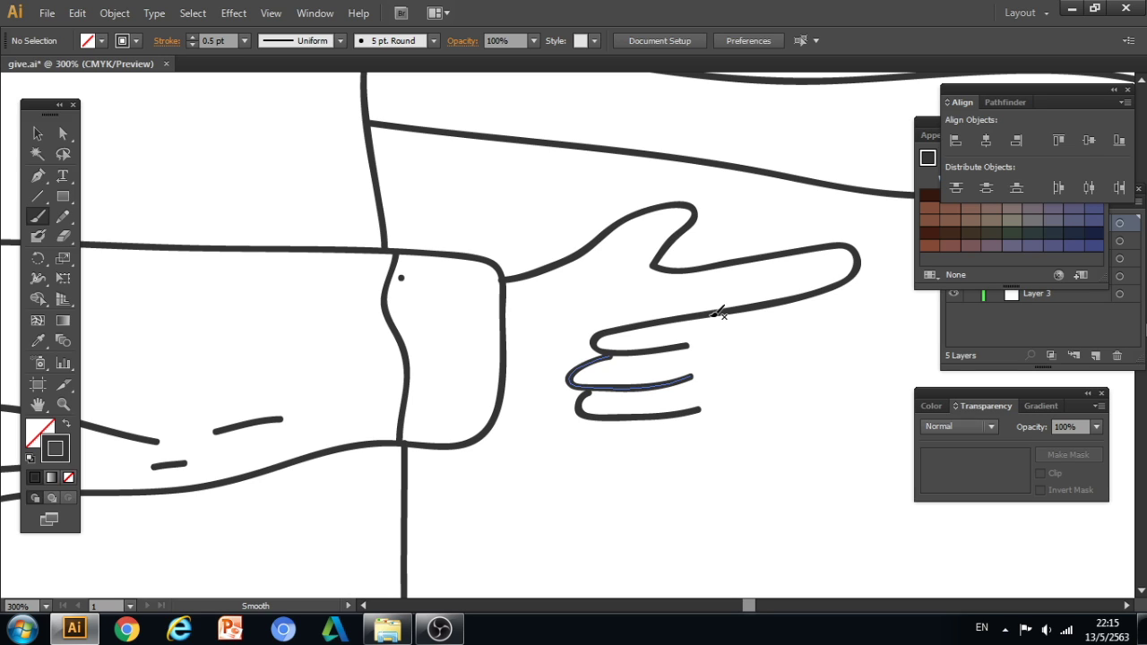
pyautogui.moveTo(708, 314)
pyautogui.mouseDown()
pyautogui.moveTo(722, 407)
pyautogui.moveTo(701, 442)
pyautogui.moveTo(613, 445)
pyautogui.moveTo(499, 405)
pyautogui.mouseUp()
# Paint the outlined graffiti-style letters G and I on the box's front face, just below the pointing hand.
pyautogui.keyDown('ctrl'); pyautogui.keyDown('alt'); pyautogui.click(672, 380); pyautogui.keyUp('alt'); pyautogui.keyUp('ctrl')
pyautogui.keyDown('ctrl'); pyautogui.keyDown('alt'); pyautogui.click(673, 380); pyautogui.keyUp('alt'); pyautogui.keyUp('ctrl')
pyautogui.keyDown('ctrl'); pyautogui.keyDown('alt'); pyautogui.click(673, 379); pyautogui.keyUp('alt'); pyautogui.keyUp('ctrl')
pyautogui.keyDown('ctrl'); pyautogui.keyDown('alt'); pyautogui.click(672, 379); pyautogui.keyUp('alt'); pyautogui.keyUp('ctrl')
pyautogui.keyDown('ctrl'); pyautogui.keyDown('alt'); pyautogui.click(674, 378); pyautogui.keyUp('alt'); pyautogui.keyUp('ctrl')
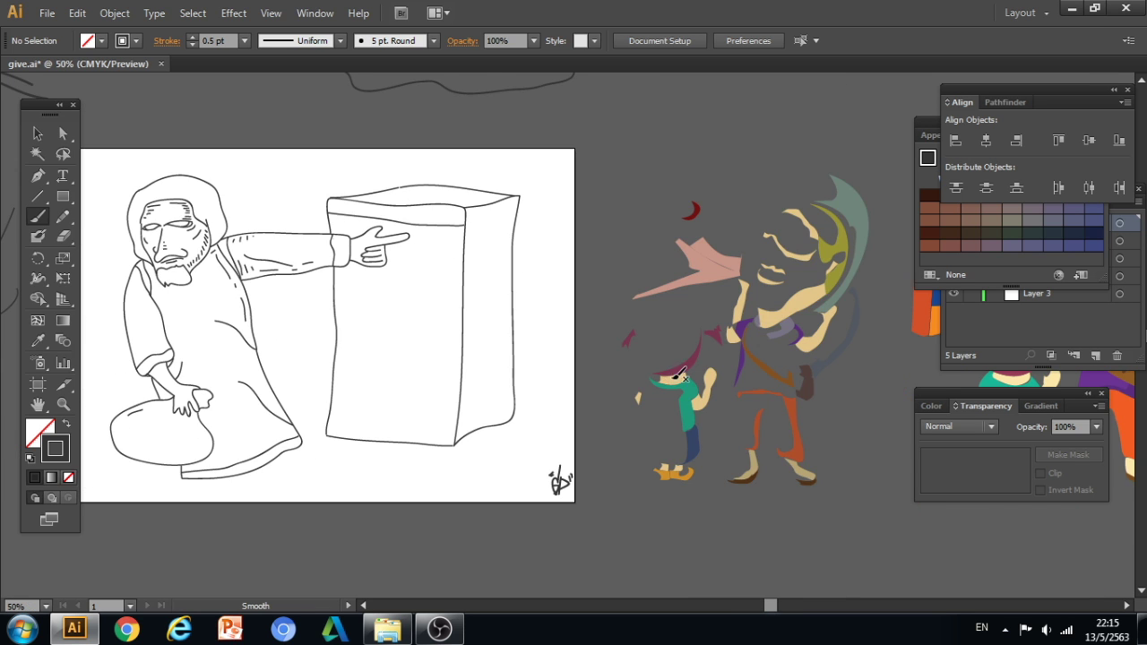
pyautogui.moveTo(607, 326); pyautogui.dragTo(704, 361)
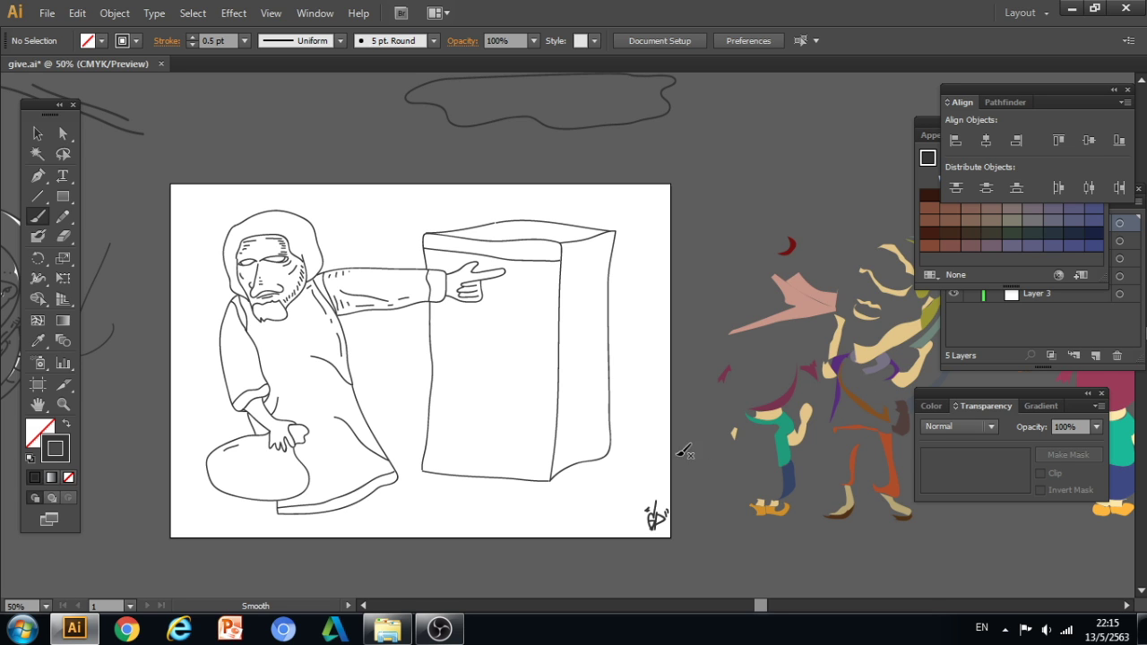
pyautogui.keyDown('ctrl'); pyautogui.click(477, 296); pyautogui.keyUp('ctrl')
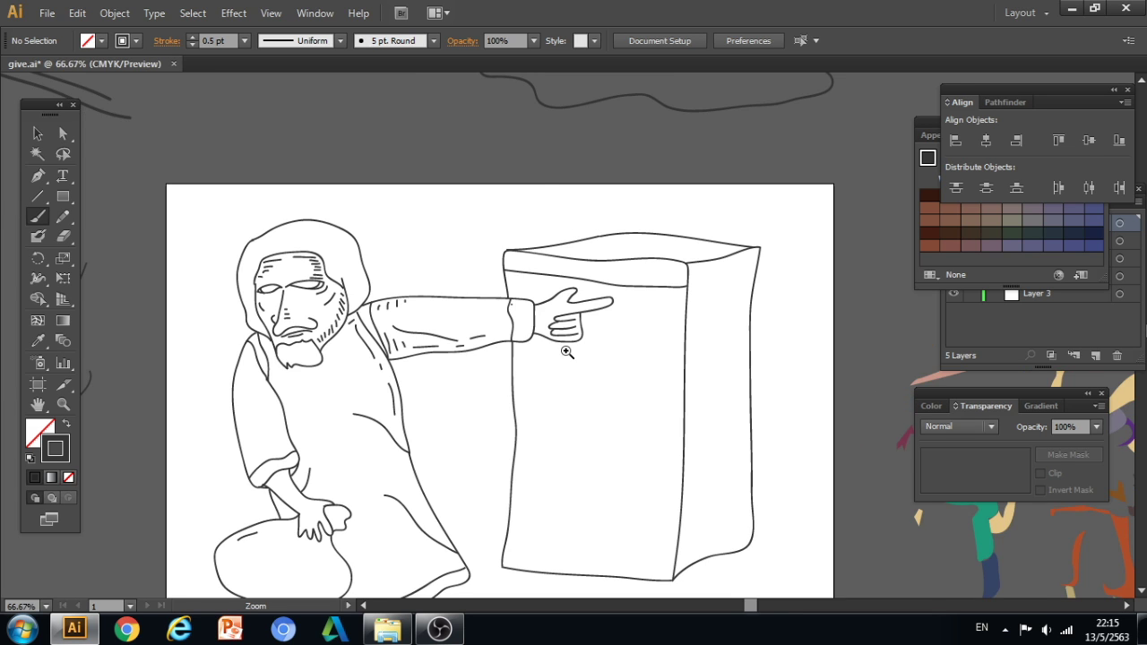
pyautogui.keyDown('ctrl'); pyautogui.click(568, 350); pyautogui.keyUp('ctrl')
pyautogui.keyDown('ctrl'); pyautogui.click(569, 349); pyautogui.keyUp('ctrl')
pyautogui.moveTo(568, 349); pyautogui.dragTo(546, 253)
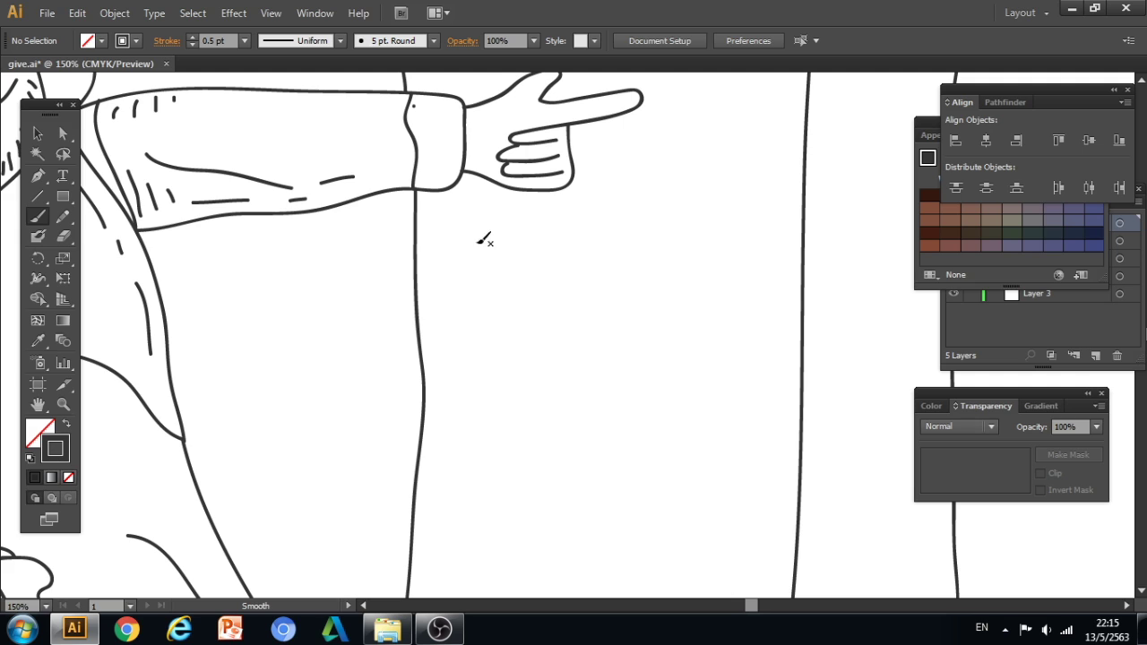
pyautogui.moveTo(475, 256)
pyautogui.mouseDown()
pyautogui.moveTo(528, 254)
pyautogui.moveTo(527, 358)
pyautogui.moveTo(464, 360)
pyautogui.moveTo(435, 229)
pyautogui.moveTo(501, 203)
pyautogui.moveTo(522, 209)
pyautogui.moveTo(514, 246)
pyautogui.mouseUp()
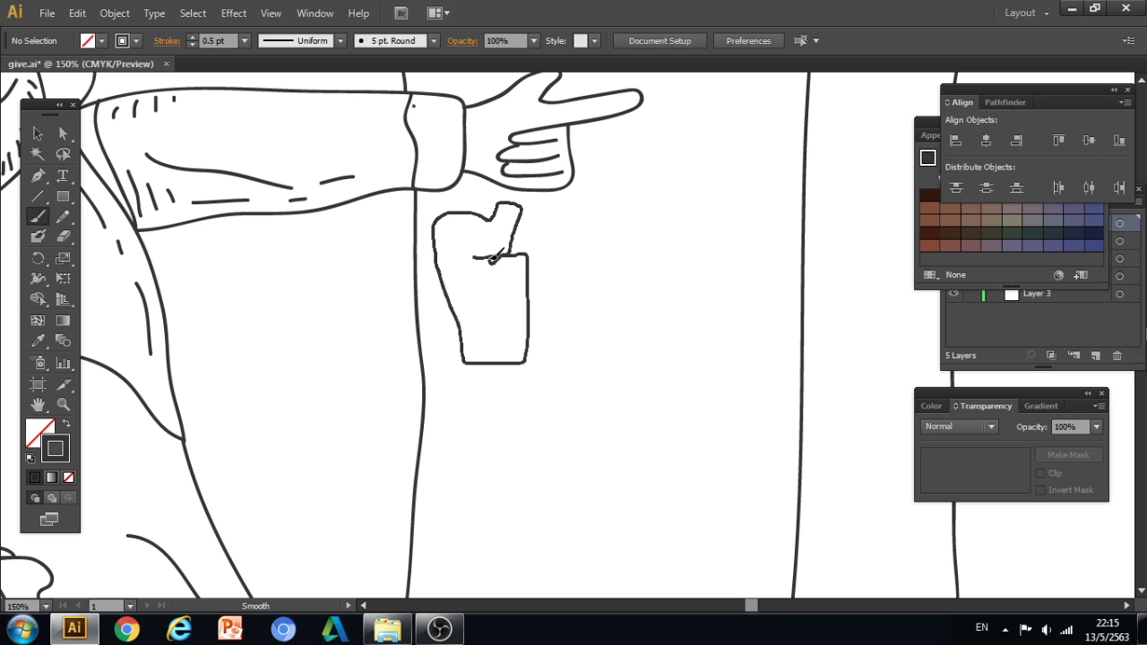
pyautogui.hotkey('ctrl', 'z')
pyautogui.moveTo(532, 279)
pyautogui.mouseDown()
pyautogui.moveTo(511, 336)
pyautogui.moveTo(481, 330)
pyautogui.moveTo(428, 223)
pyautogui.moveTo(451, 211)
pyautogui.moveTo(491, 222)
pyautogui.moveTo(503, 208)
pyautogui.moveTo(559, 214)
pyautogui.moveTo(509, 272)
pyautogui.moveTo(488, 248)
pyautogui.moveTo(499, 288)
pyautogui.moveTo(506, 231)
pyautogui.moveTo(490, 343)
pyautogui.moveTo(450, 335)
pyautogui.mouseUp()
pyautogui.keyDown('ctrl'); pyautogui.click(588, 281); pyautogui.keyUp('ctrl')
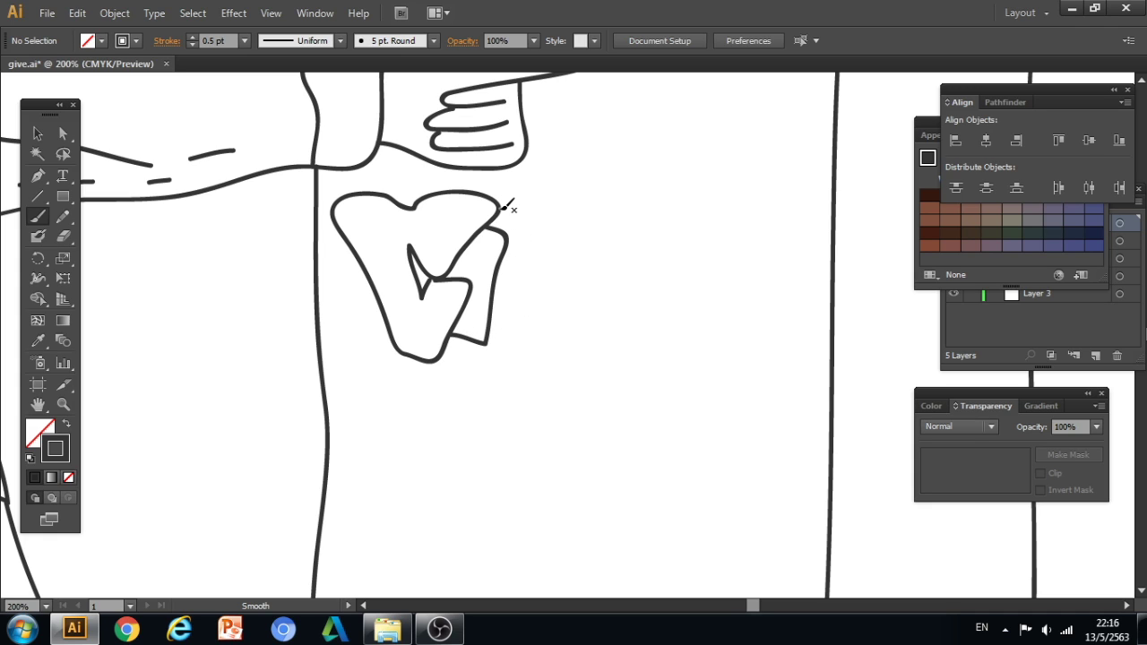
# Paint the outlined graffiti-style letters V and E beside the I, undoing and repainting the E with a blockier shape.
pyautogui.moveTo(506, 249)
pyautogui.mouseDown()
pyautogui.moveTo(503, 220)
pyautogui.moveTo(525, 215)
pyautogui.moveTo(520, 314)
pyautogui.moveTo(549, 192)
pyautogui.moveTo(595, 203)
pyautogui.moveTo(531, 375)
pyautogui.moveTo(484, 371)
pyautogui.moveTo(481, 339)
pyautogui.mouseUp()
pyautogui.moveTo(548, 377)
pyautogui.mouseDown()
pyautogui.moveTo(541, 283)
pyautogui.moveTo(622, 212)
pyautogui.moveTo(621, 281)
pyautogui.moveTo(598, 308)
pyautogui.moveTo(579, 283)
pyautogui.moveTo(580, 340)
pyautogui.moveTo(598, 306)
pyautogui.mouseUp()
pyautogui.moveTo(588, 310)
pyautogui.mouseDown()
pyautogui.moveTo(621, 320)
pyautogui.moveTo(627, 399)
pyautogui.moveTo(567, 372)
pyautogui.moveTo(546, 376)
pyautogui.mouseUp()
pyautogui.moveTo(667, 288); pyautogui.dragTo(666, 322)
pyautogui.hotkey('ctrl', 'z')
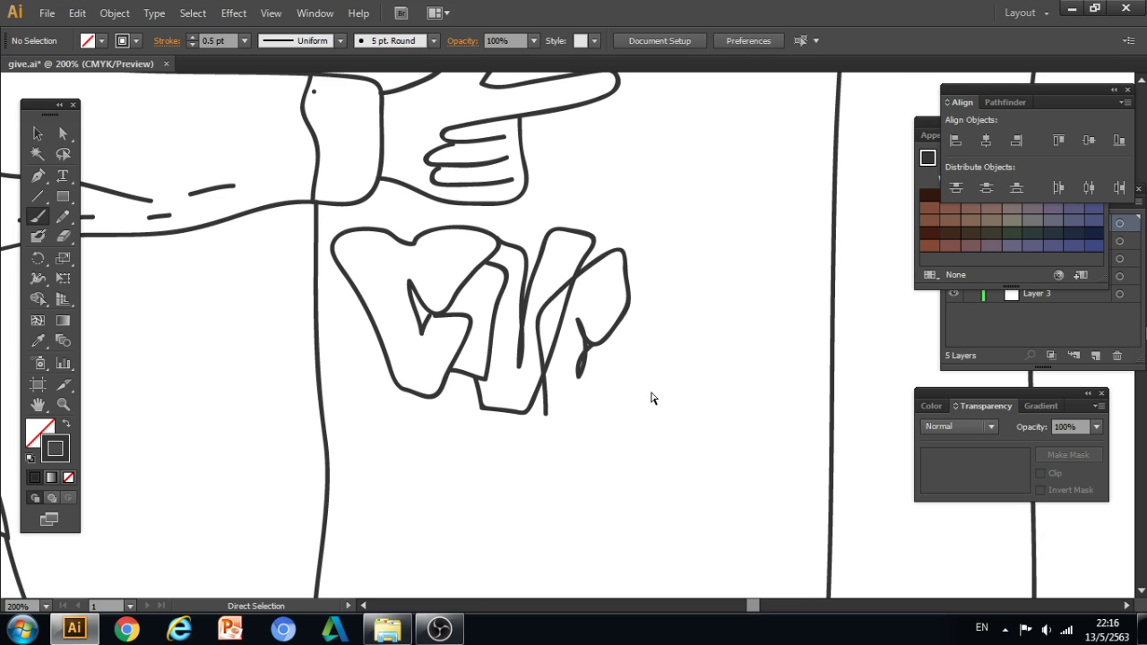
pyautogui.hotkey('ctrl', 'z')
pyautogui.moveTo(550, 399)
pyautogui.mouseDown()
pyautogui.moveTo(547, 309)
pyautogui.moveTo(567, 246)
pyautogui.moveTo(632, 232)
pyautogui.moveTo(642, 291)
pyautogui.moveTo(593, 313)
pyautogui.moveTo(585, 296)
pyautogui.moveTo(583, 355)
pyautogui.moveTo(588, 324)
pyautogui.moveTo(640, 307)
pyautogui.moveTo(661, 386)
pyautogui.moveTo(613, 408)
pyautogui.moveTo(548, 400)
pyautogui.mouseUp()
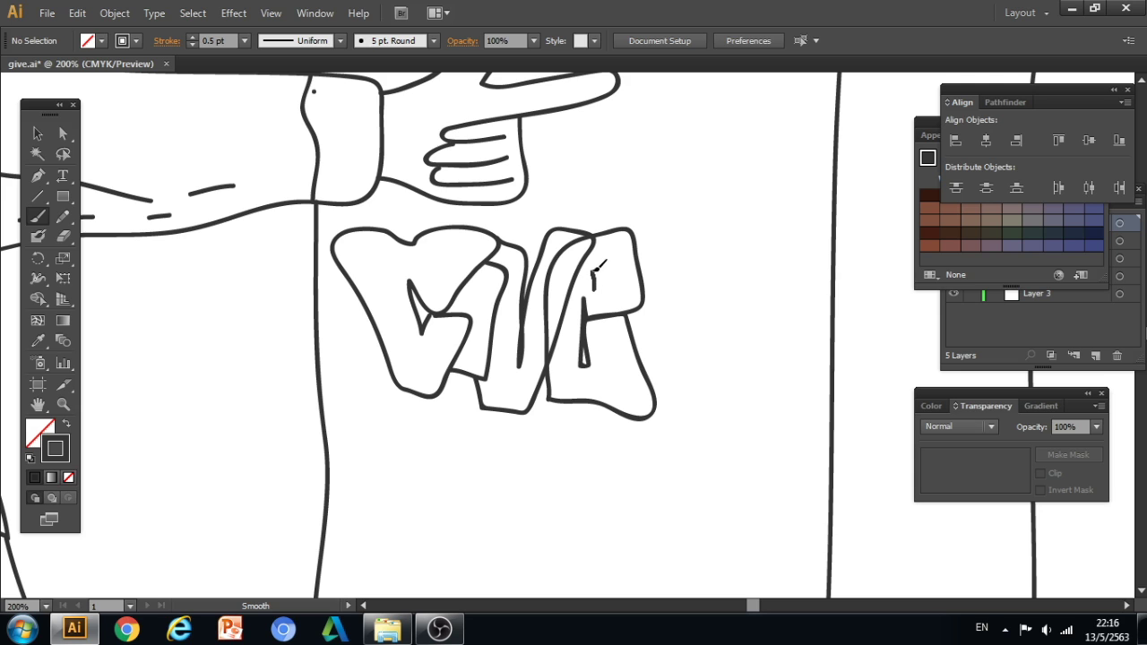
# Add the dot above the I and paint the outlined letters B, O and X to finish the word on the box.
pyautogui.moveTo(751, 264); pyautogui.dragTo(691, 290)
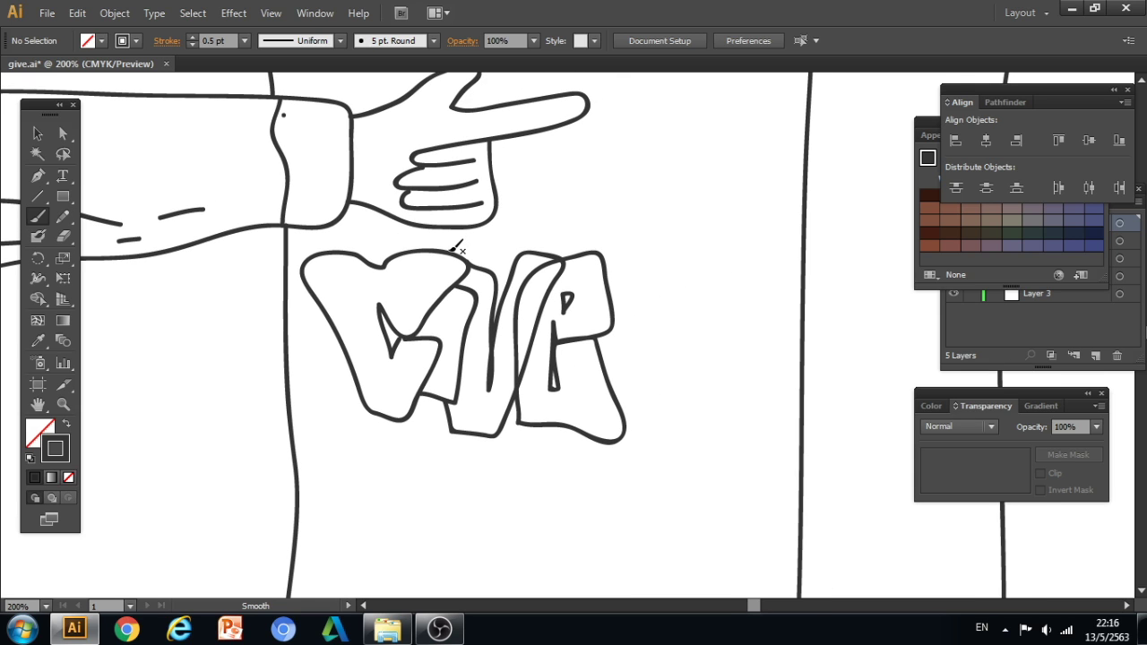
pyautogui.moveTo(476, 260); pyautogui.dragTo(478, 260)
pyautogui.moveTo(607, 260)
pyautogui.mouseDown()
pyautogui.moveTo(670, 269)
pyautogui.moveTo(676, 311)
pyautogui.moveTo(643, 344)
pyautogui.moveTo(693, 382)
pyautogui.moveTo(678, 419)
pyautogui.moveTo(626, 421)
pyautogui.mouseUp()
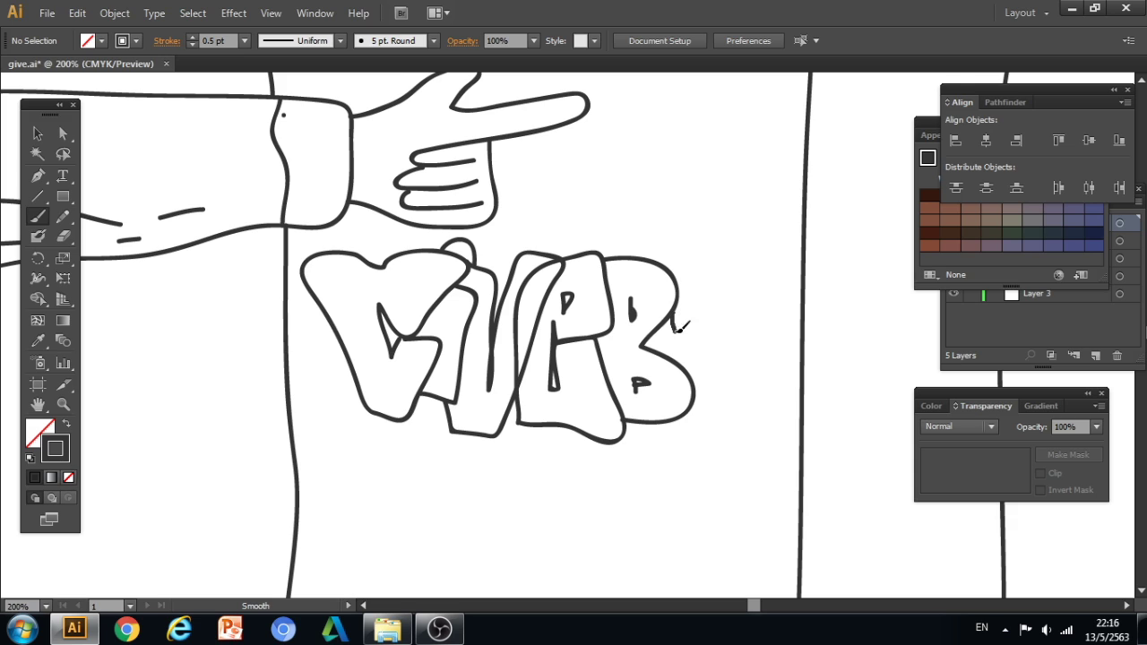
pyautogui.moveTo(640, 258)
pyautogui.mouseDown()
pyautogui.moveTo(694, 242)
pyautogui.moveTo(699, 308)
pyautogui.moveTo(720, 351)
pyautogui.moveTo(692, 391)
pyautogui.mouseUp()
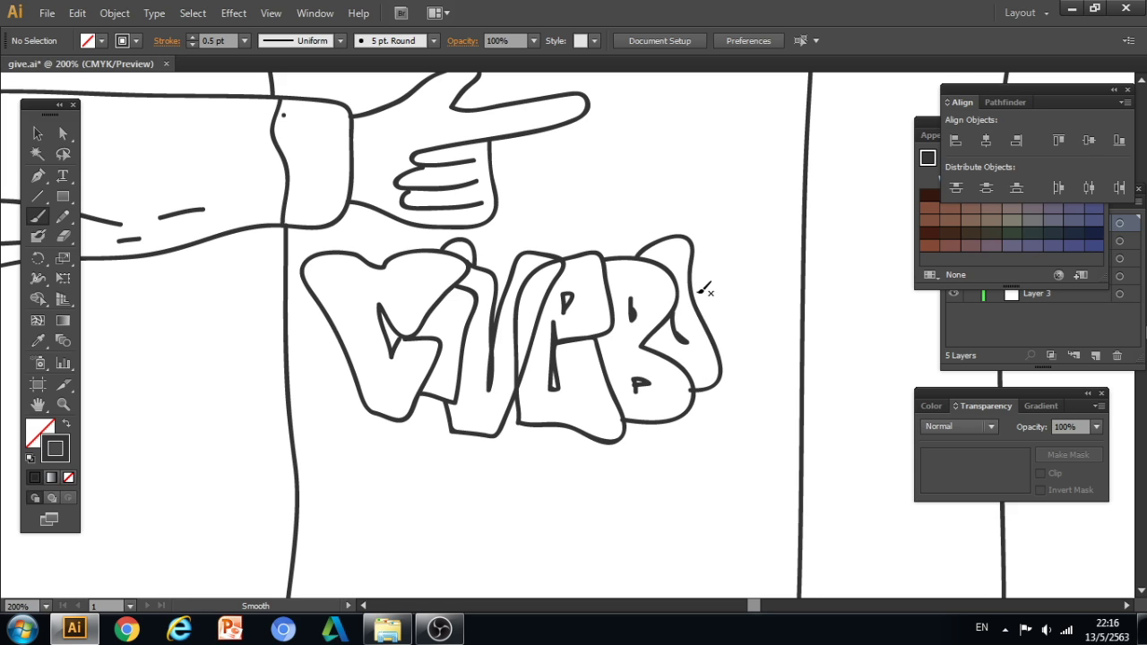
pyautogui.moveTo(712, 291)
pyautogui.mouseDown()
pyautogui.moveTo(756, 272)
pyautogui.moveTo(729, 319)
pyautogui.moveTo(778, 373)
pyautogui.moveTo(741, 429)
pyautogui.moveTo(693, 396)
pyautogui.mouseUp()
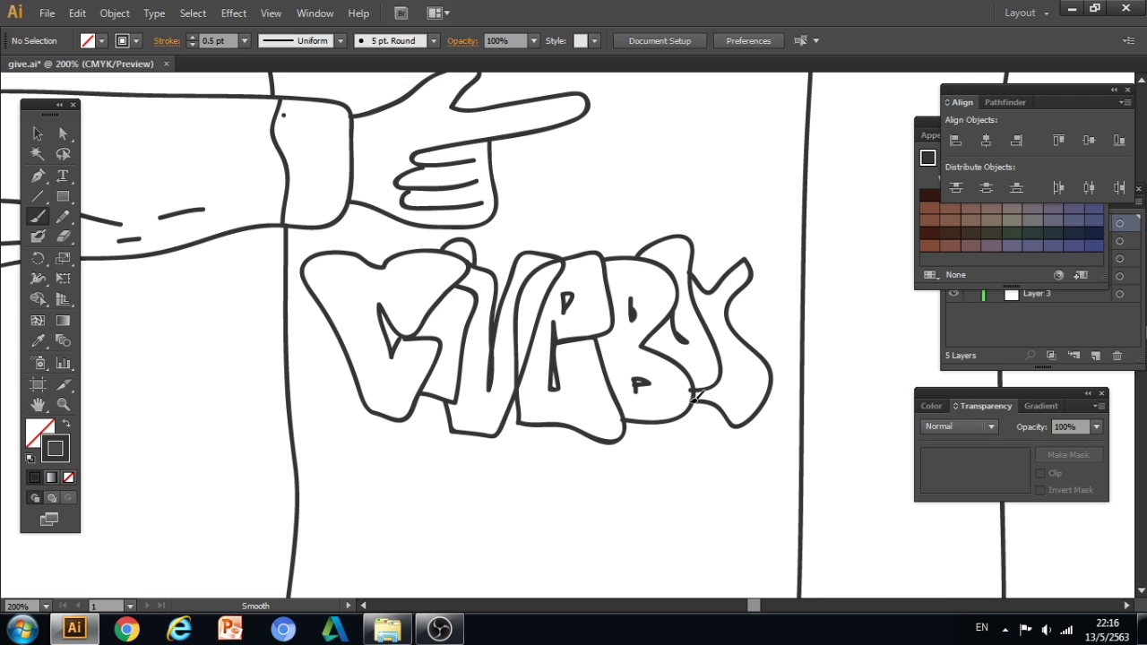
# Adjust the X's lower end beside the B, and move the whole lettering slightly down and outward on the box's front.
pyautogui.click(63, 132)
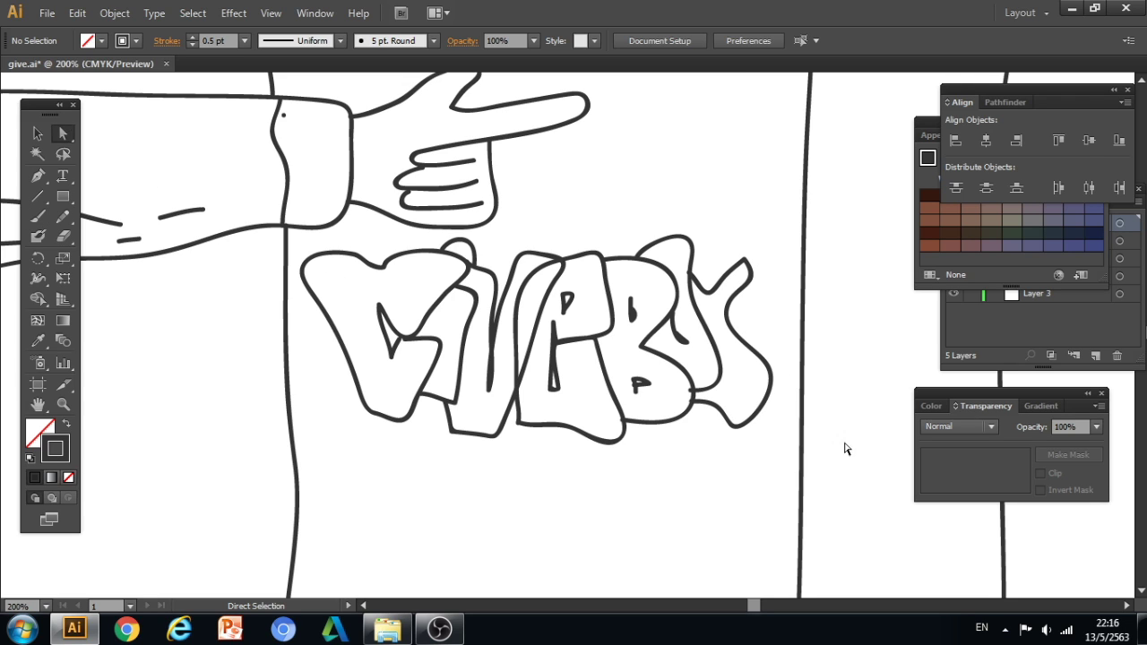
pyautogui.click(711, 397)
pyautogui.moveTo(711, 397); pyautogui.dragTo(691, 396)
pyautogui.click(727, 421)
pyautogui.keyDown('ctrl'); pyautogui.keyDown('alt'); pyautogui.click(727, 420); pyautogui.keyUp('alt'); pyautogui.keyUp('ctrl')
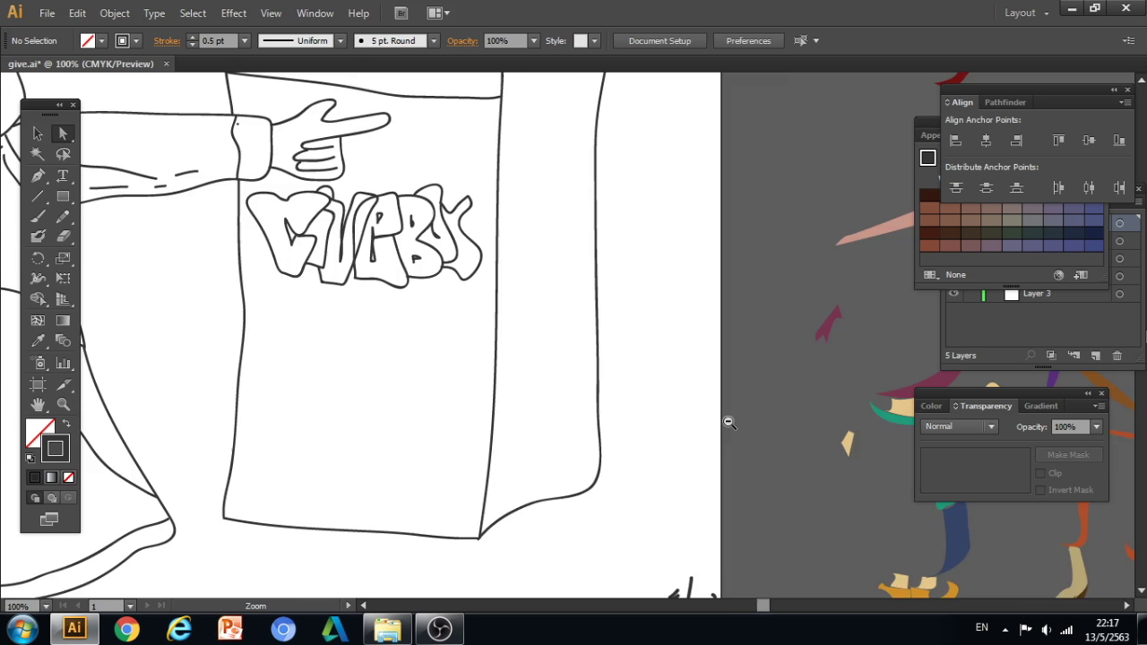
pyautogui.moveTo(484, 318); pyautogui.dragTo(332, 325)
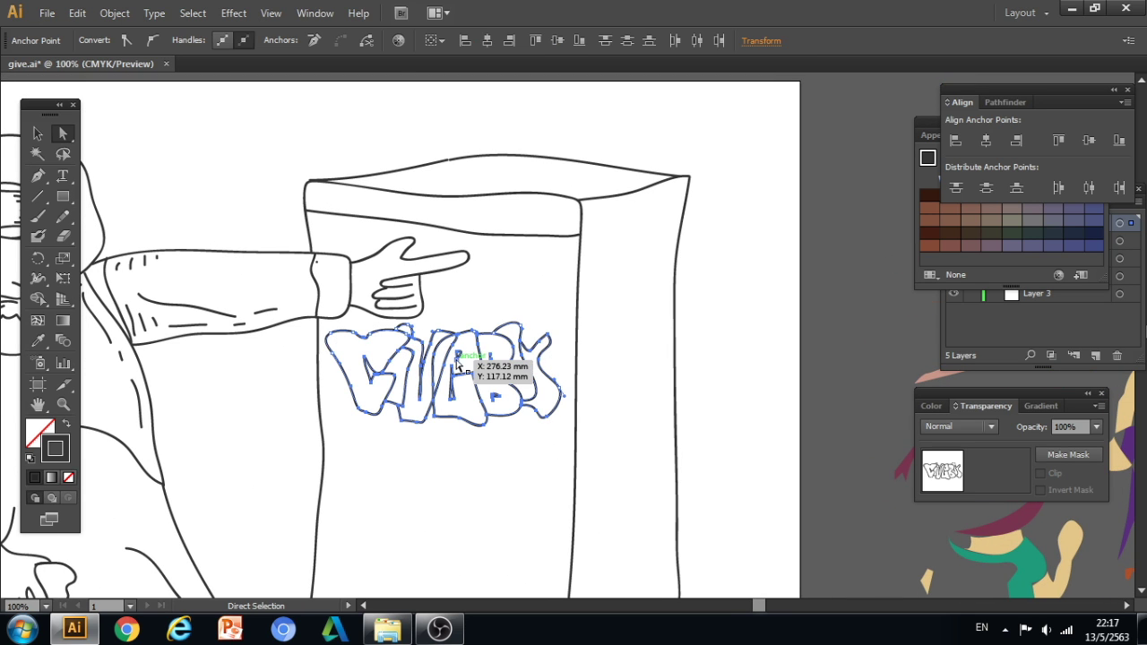
pyautogui.moveTo(457, 363); pyautogui.dragTo(446, 374)
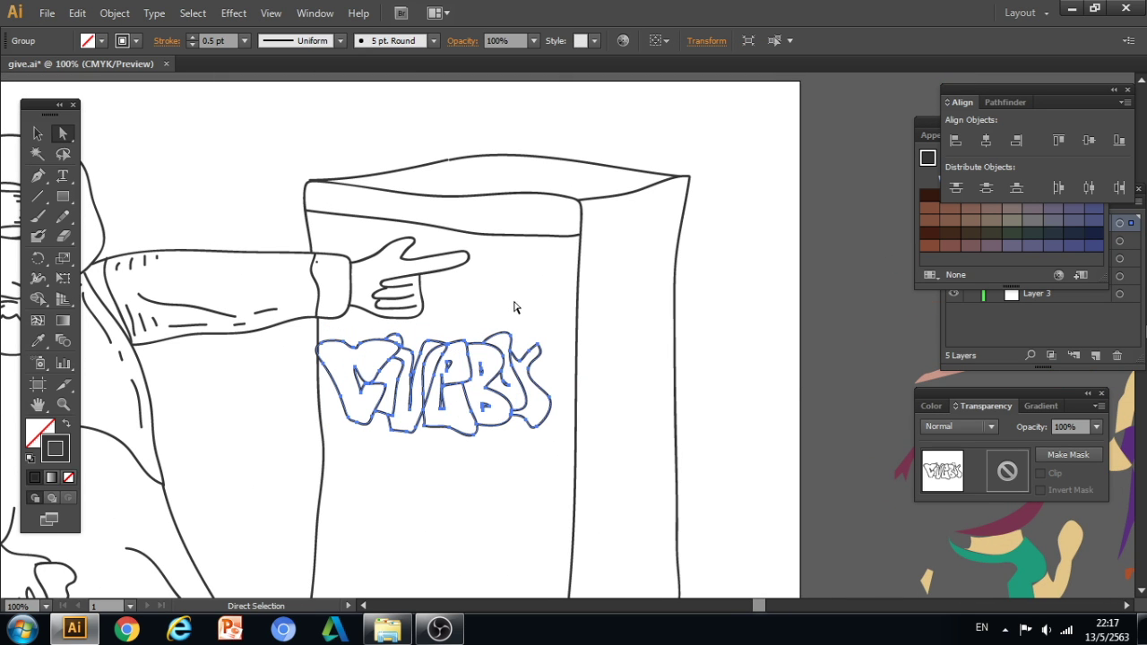
pyautogui.click(515, 310)
# Fill the letter E on the box with the dark grey of its outline.
pyautogui.click(456, 392)
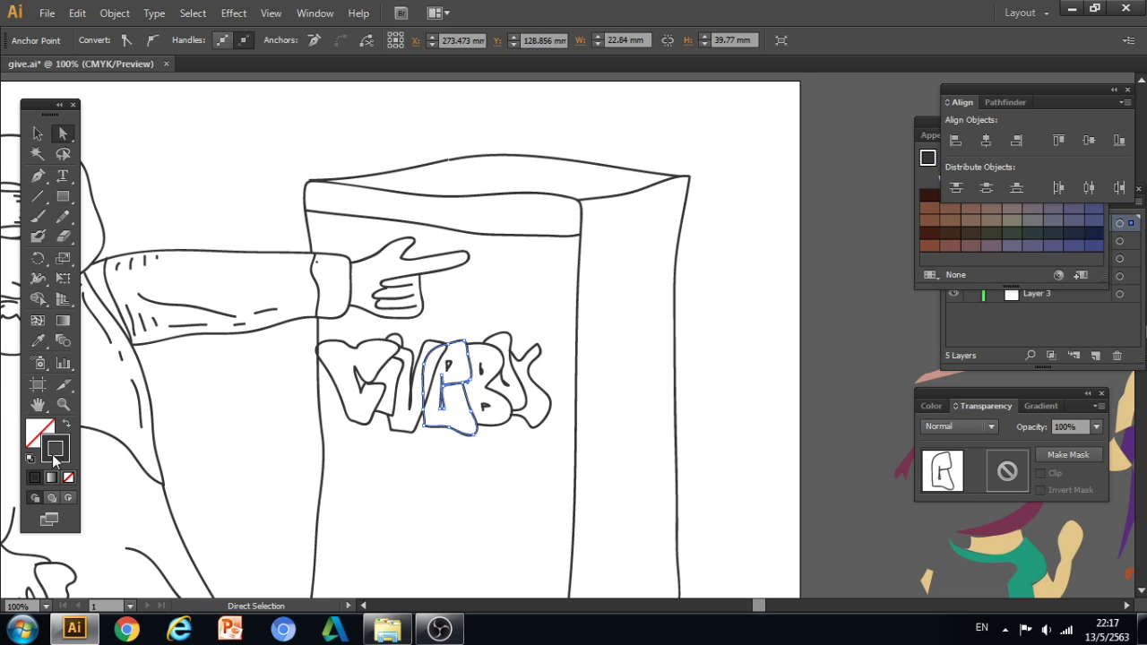
pyautogui.moveTo(54, 457); pyautogui.dragTo(33, 429)
pyautogui.click(502, 335)
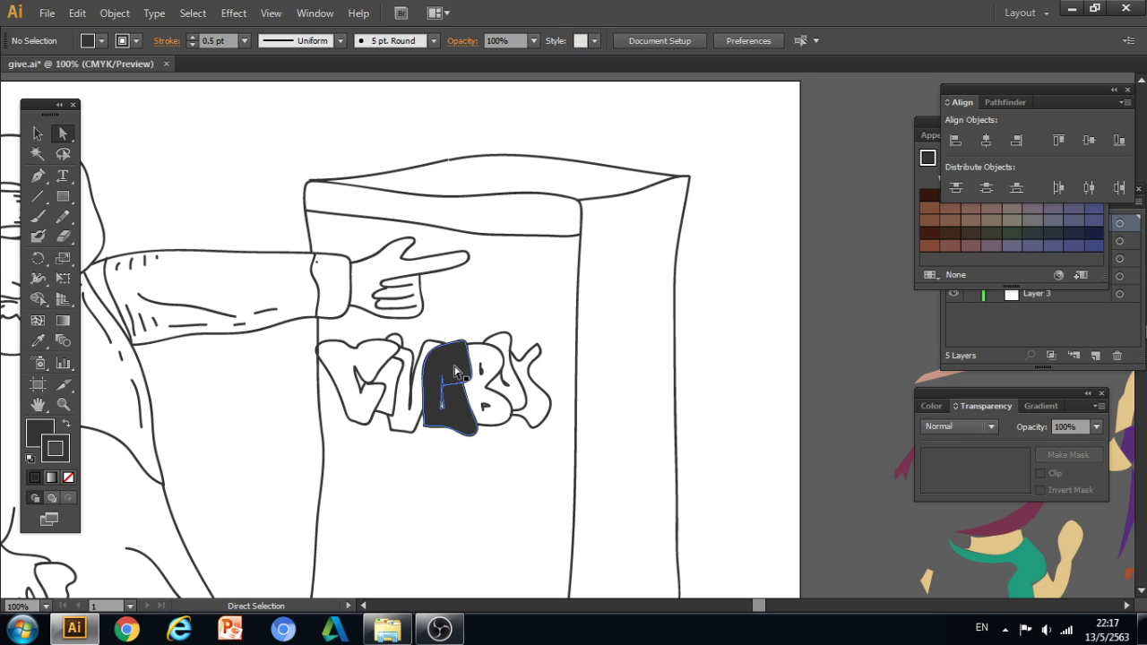
# Fill the small triangular hole inside the E with white.
pyautogui.click(446, 367)
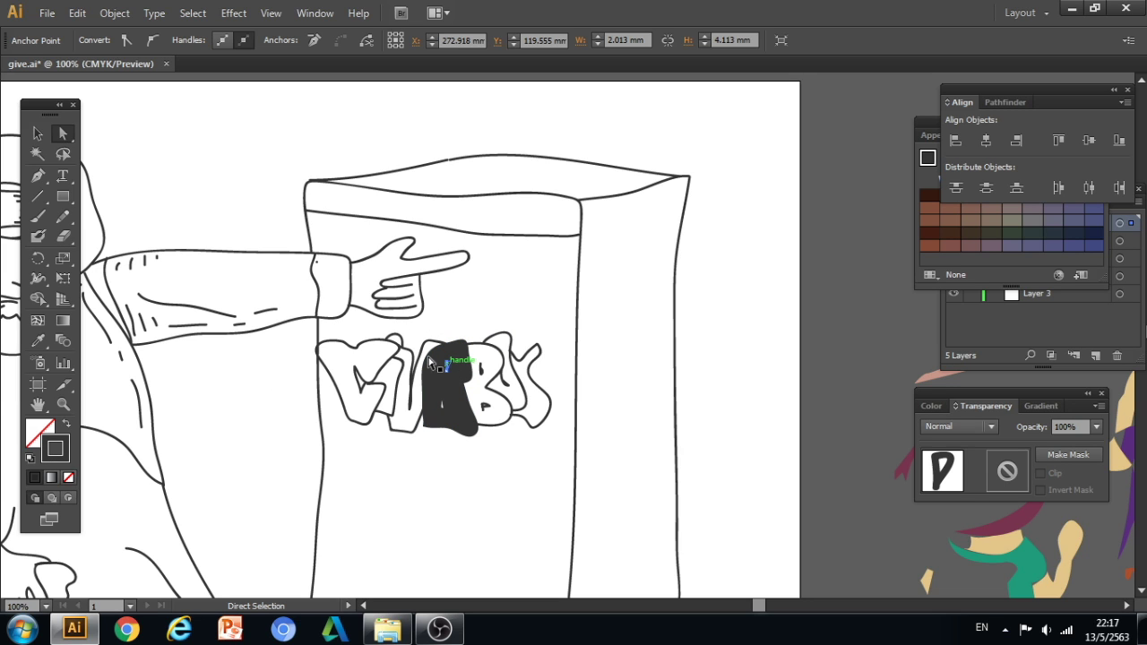
pyautogui.doubleClick(41, 434)
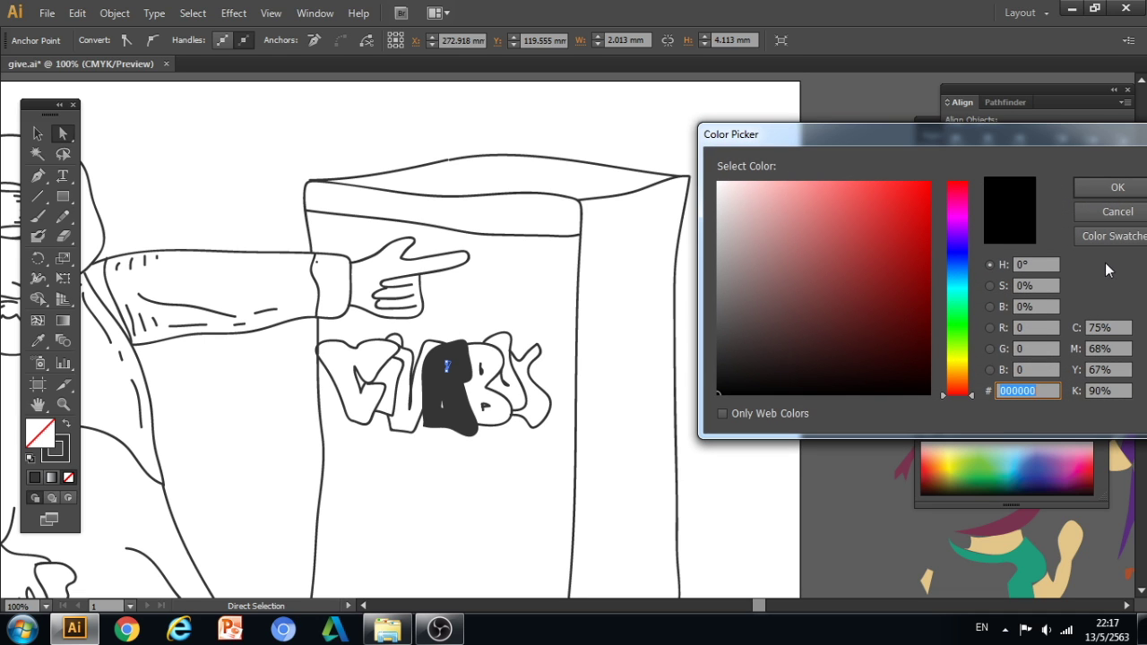
pyautogui.click(1118, 212)
pyautogui.click(947, 427)
pyautogui.click(678, 401)
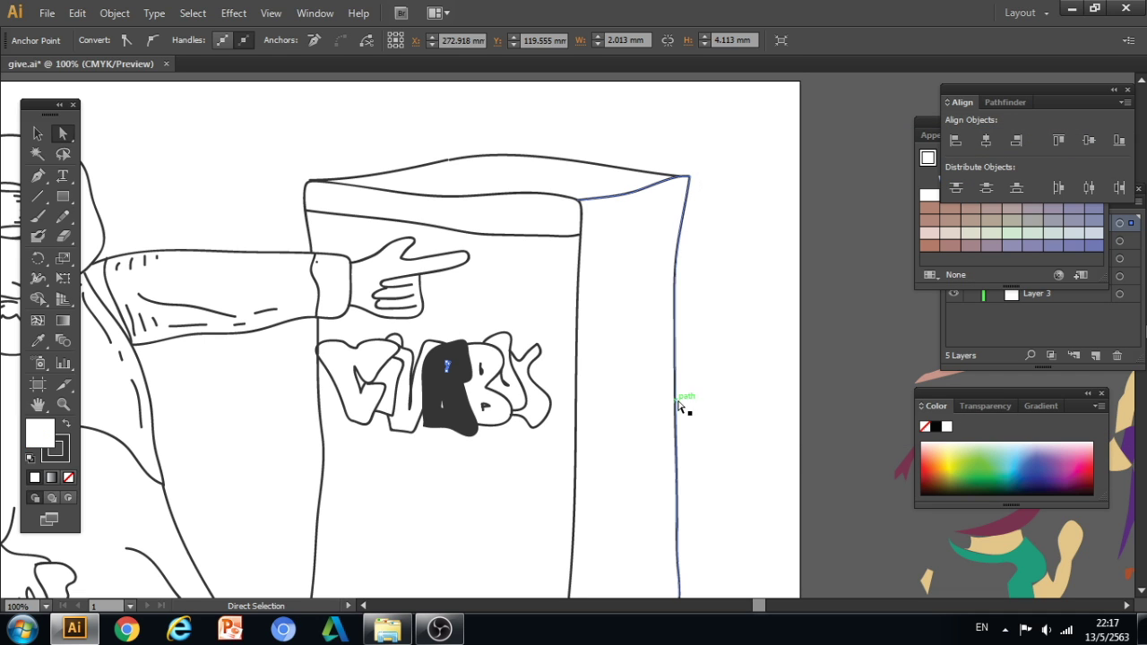
pyautogui.click(760, 407)
# Remove the E's dark stroke and give the letter a yellow 1 pt stroke instead.
pyautogui.click(457, 403)
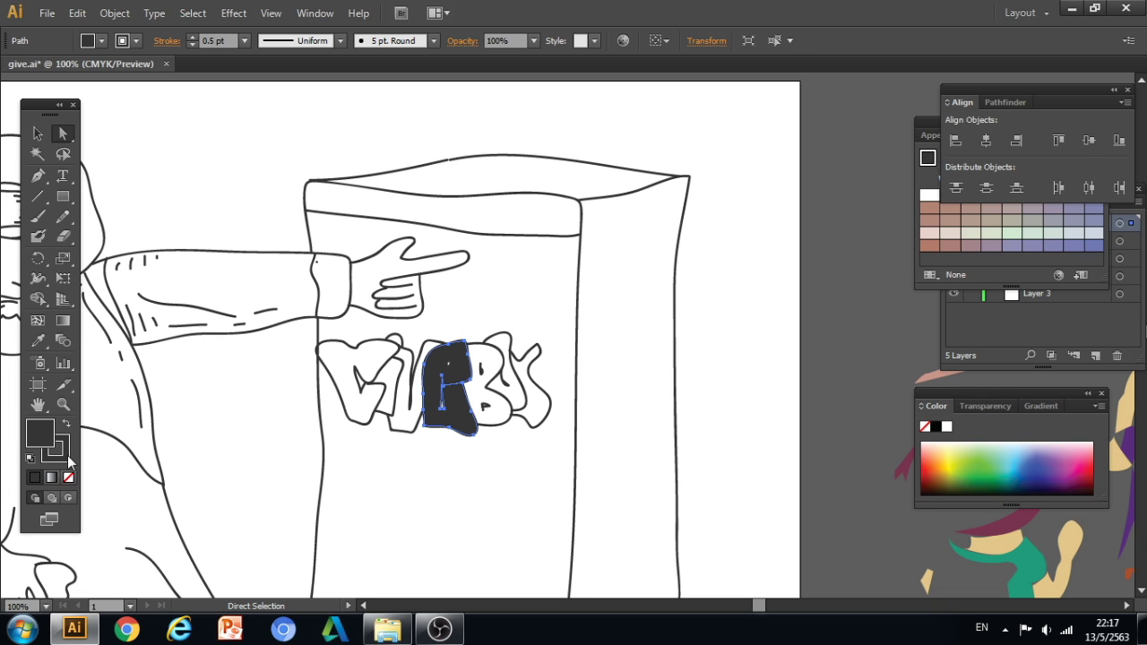
pyautogui.click(70, 461)
pyautogui.click(68, 478)
pyautogui.click(384, 509)
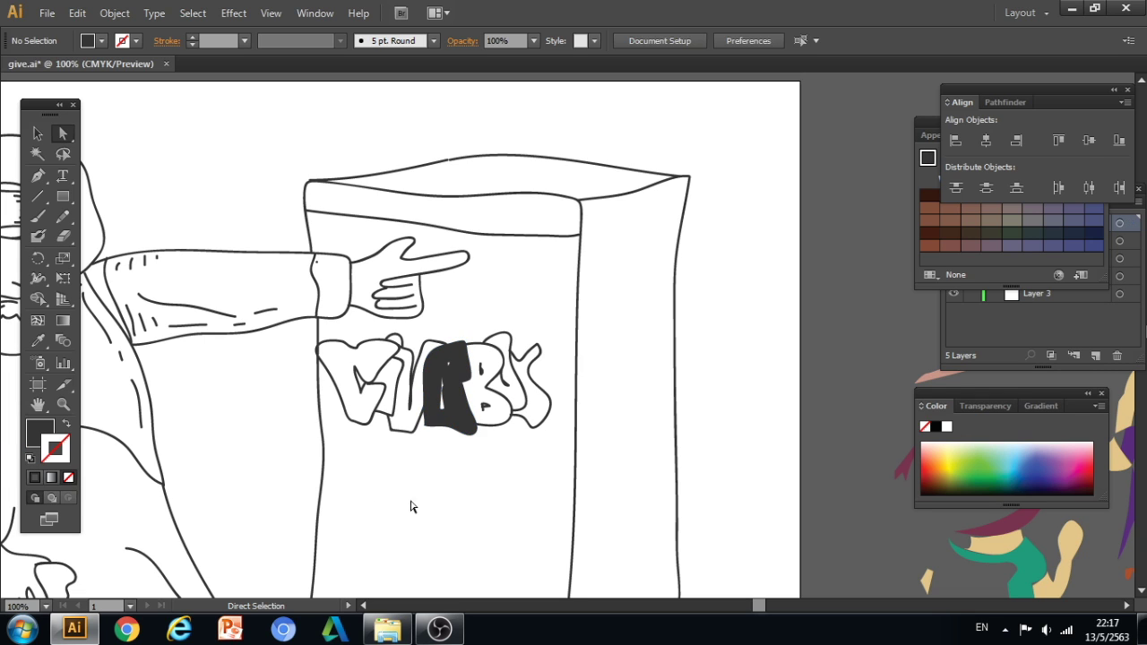
pyautogui.click(464, 428)
pyautogui.click(950, 450)
pyautogui.click(715, 502)
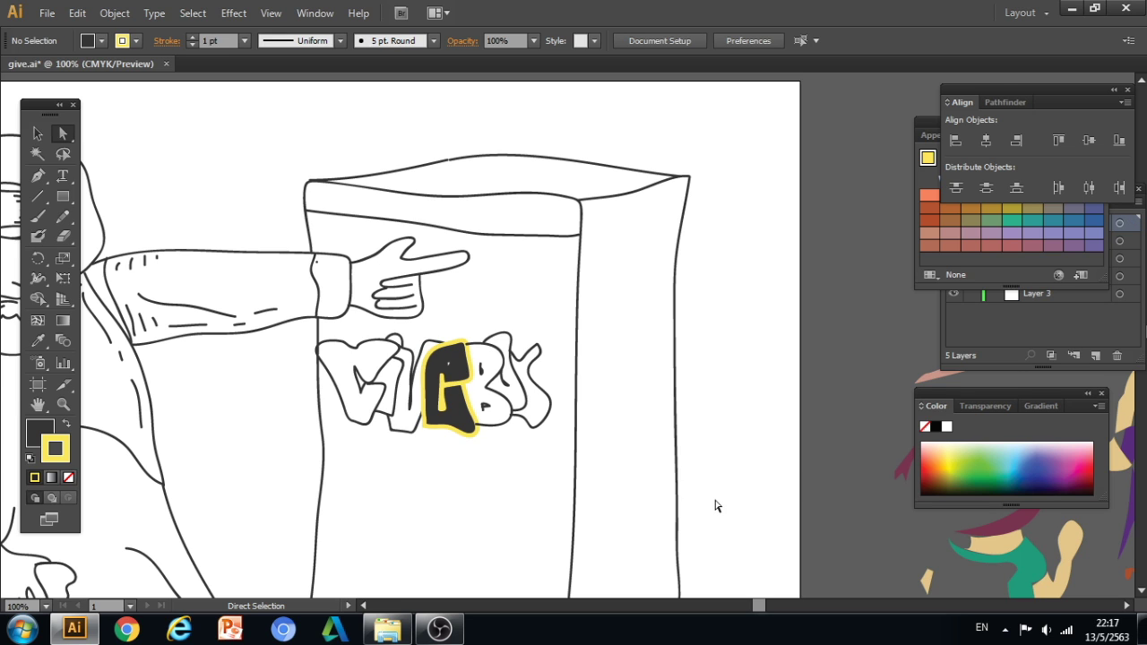
# Select the letters G, I, V, B, O and X and copy the E's dark fill and yellow stroke onto them with the Eyedropper.
pyautogui.keyDown('ctrl'); pyautogui.keyDown('space'); pyautogui.click(507, 424); pyautogui.keyUp('space'); pyautogui.keyUp('ctrl')
pyautogui.moveTo(624, 370); pyautogui.dragTo(542, 311)
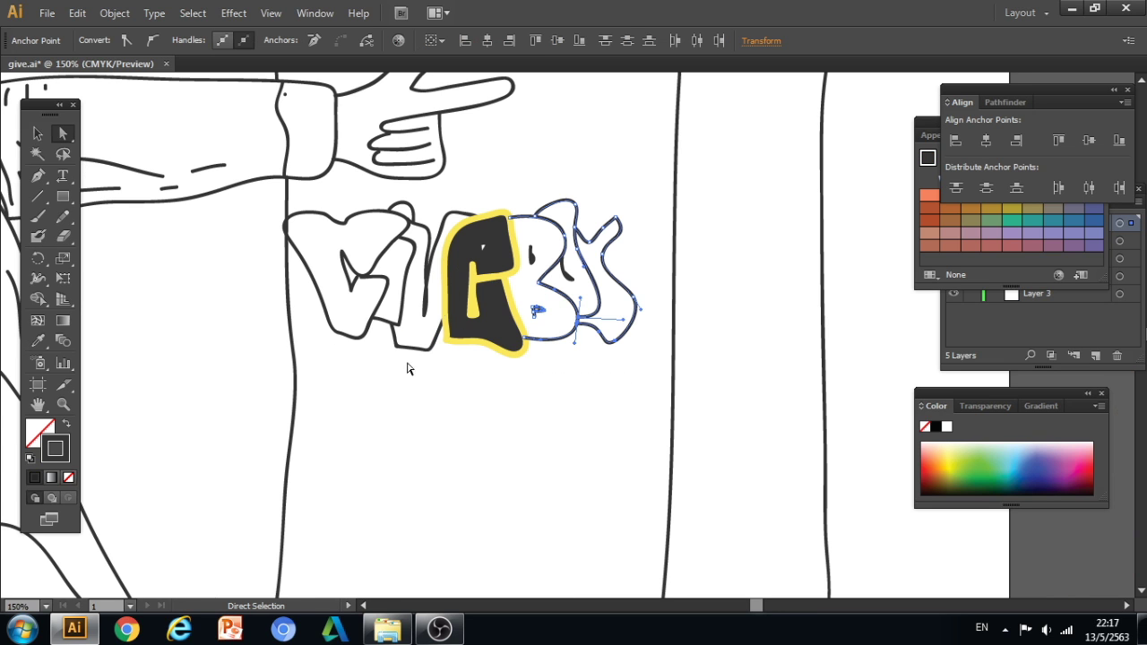
pyautogui.keyDown('shift'); pyautogui.moveTo(412, 367); pyautogui.dragTo(308, 282); pyautogui.keyUp('shift')
pyautogui.click(38, 340)
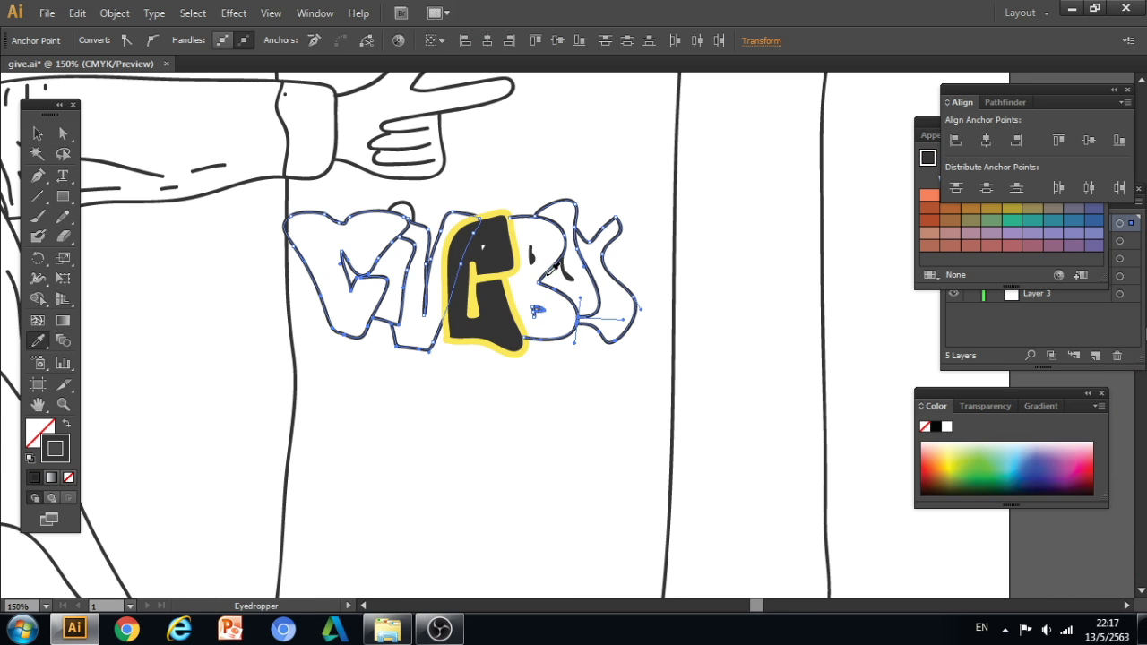
pyautogui.click(524, 301)
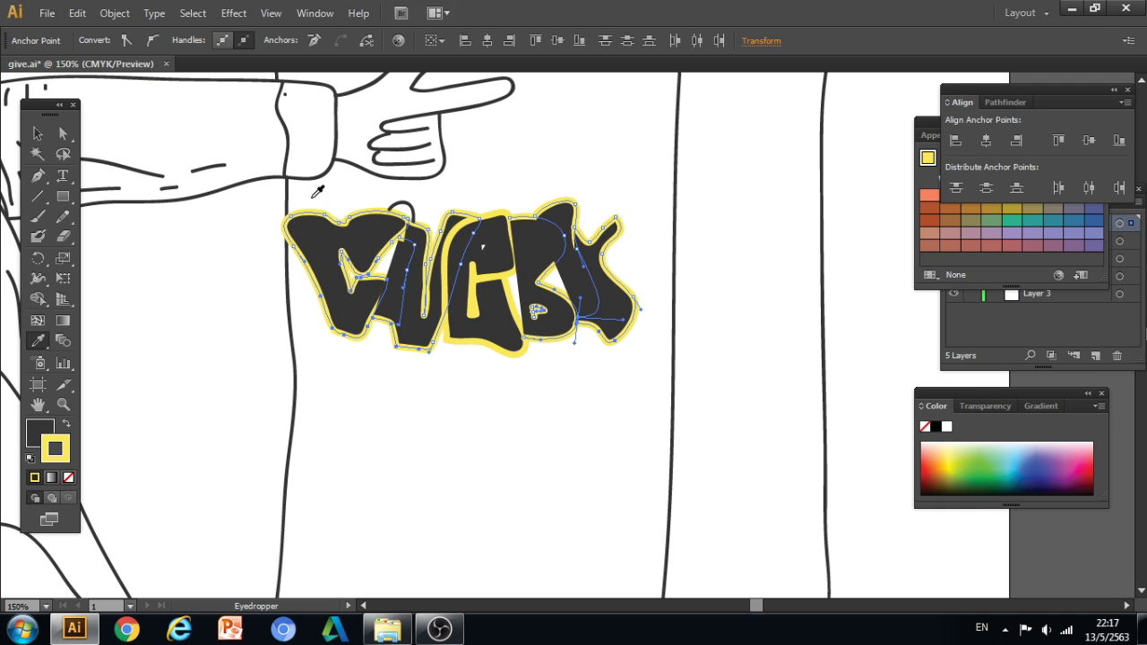
# Copy the letters' dark fill and yellow stroke onto the arc-shaped dot above the I with the Eyedropper, and exit isolation mode.
pyautogui.click(38, 134)
pyautogui.click(405, 211)
pyautogui.click(413, 210)
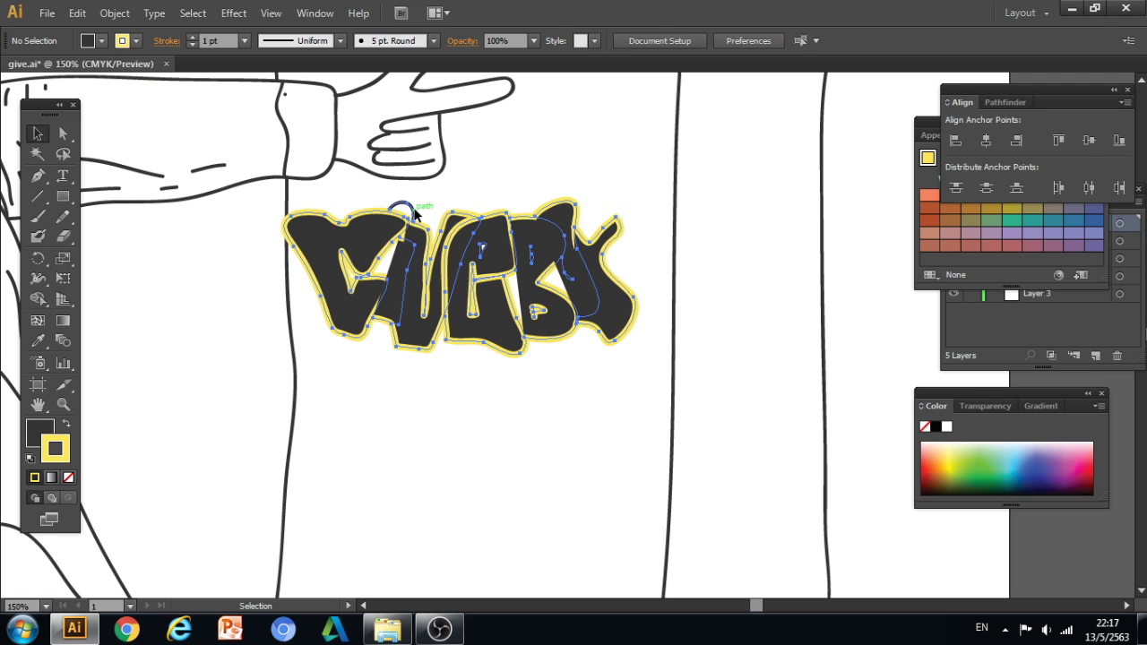
pyautogui.click(414, 210)
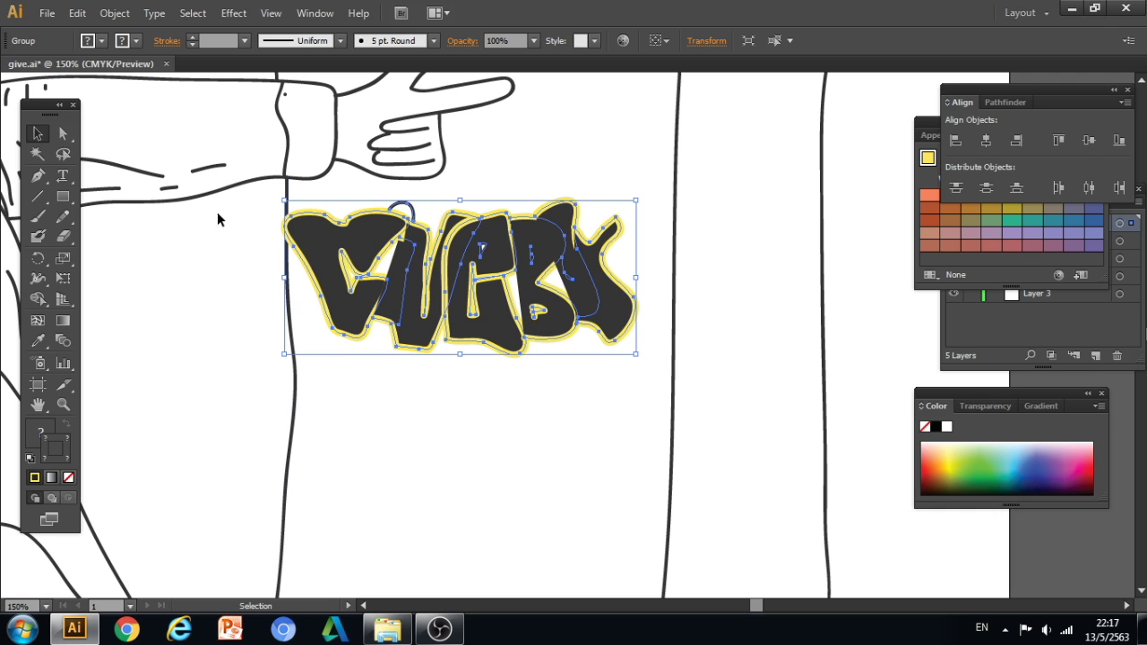
pyautogui.doubleClick(403, 209)
pyautogui.click(38, 341)
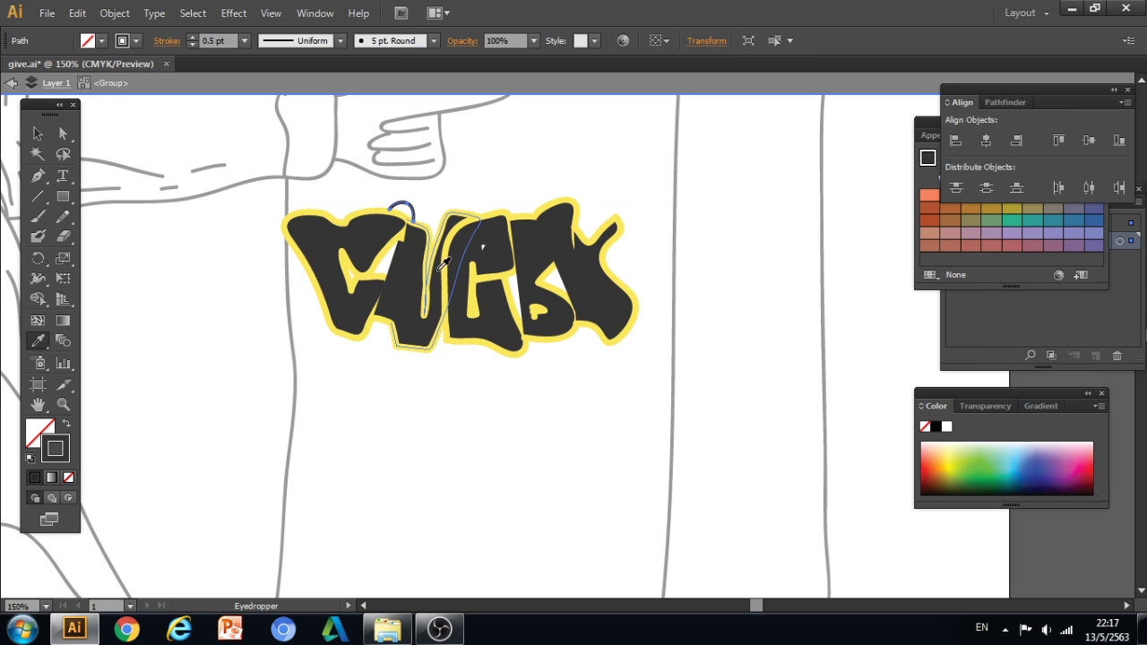
pyautogui.click(432, 271)
pyautogui.click(38, 134)
pyautogui.click(435, 359)
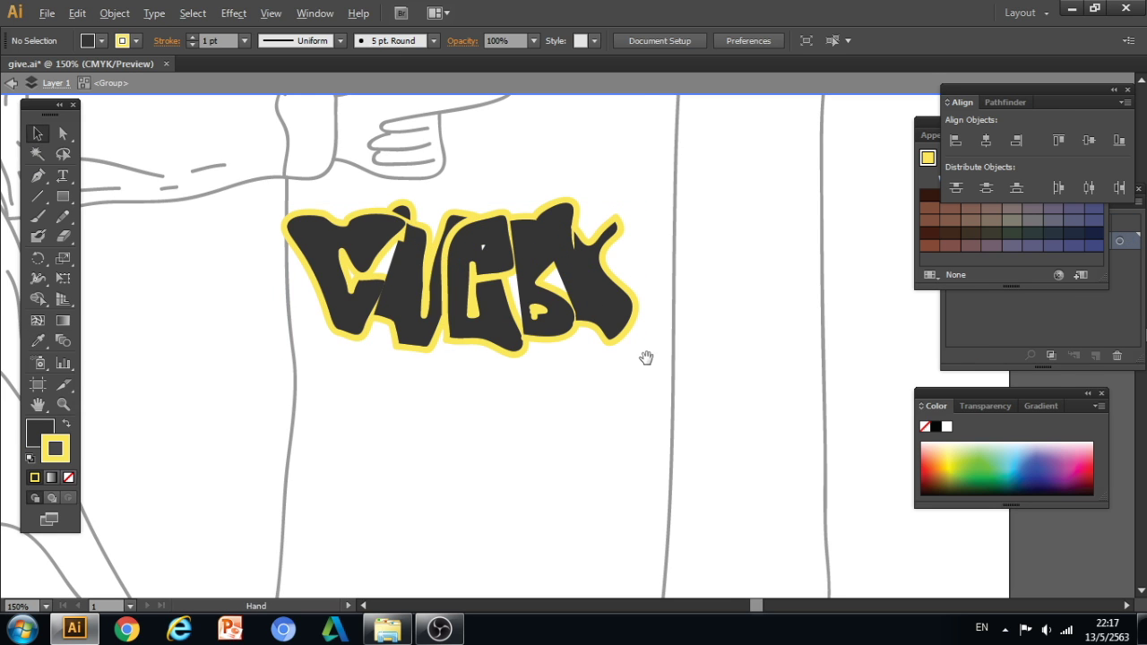
pyautogui.keyDown('ctrl'); pyautogui.keyDown('alt'); pyautogui.click(646, 358); pyautogui.keyUp('alt'); pyautogui.keyUp('ctrl')
pyautogui.keyDown('ctrl'); pyautogui.keyDown('alt'); pyautogui.click(645, 358); pyautogui.keyUp('alt'); pyautogui.keyUp('ctrl')
pyautogui.rightClick(636, 304)
pyautogui.click(686, 361)
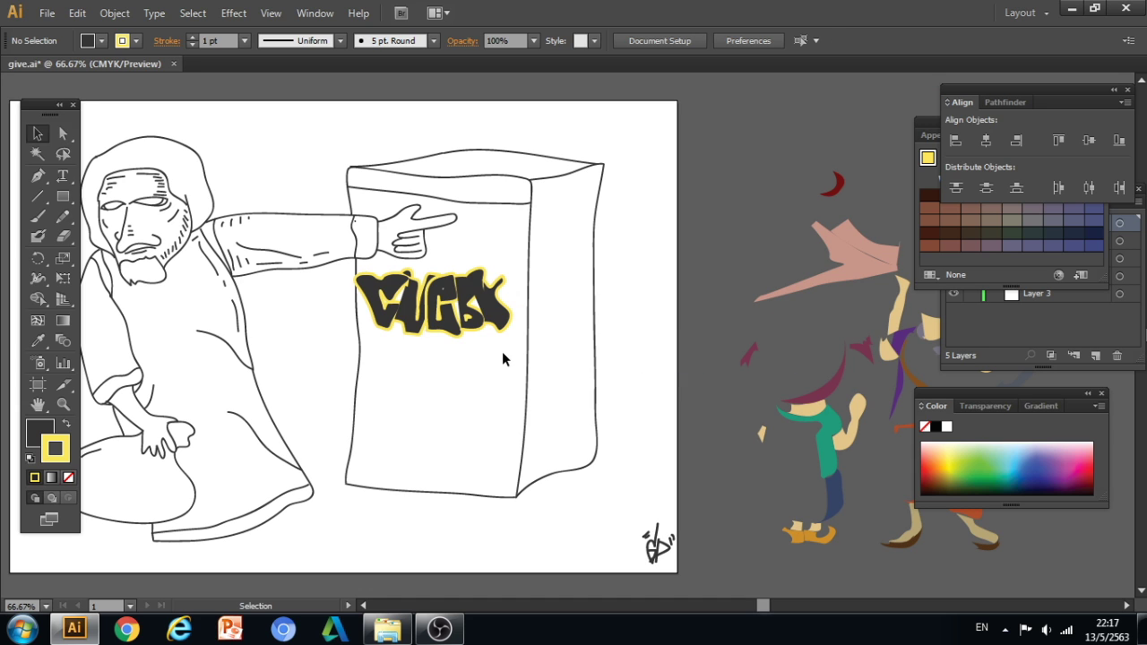
# Move the whole graffiti lettering group slightly down and to the right on the box's front face.
pyautogui.click(376, 285)
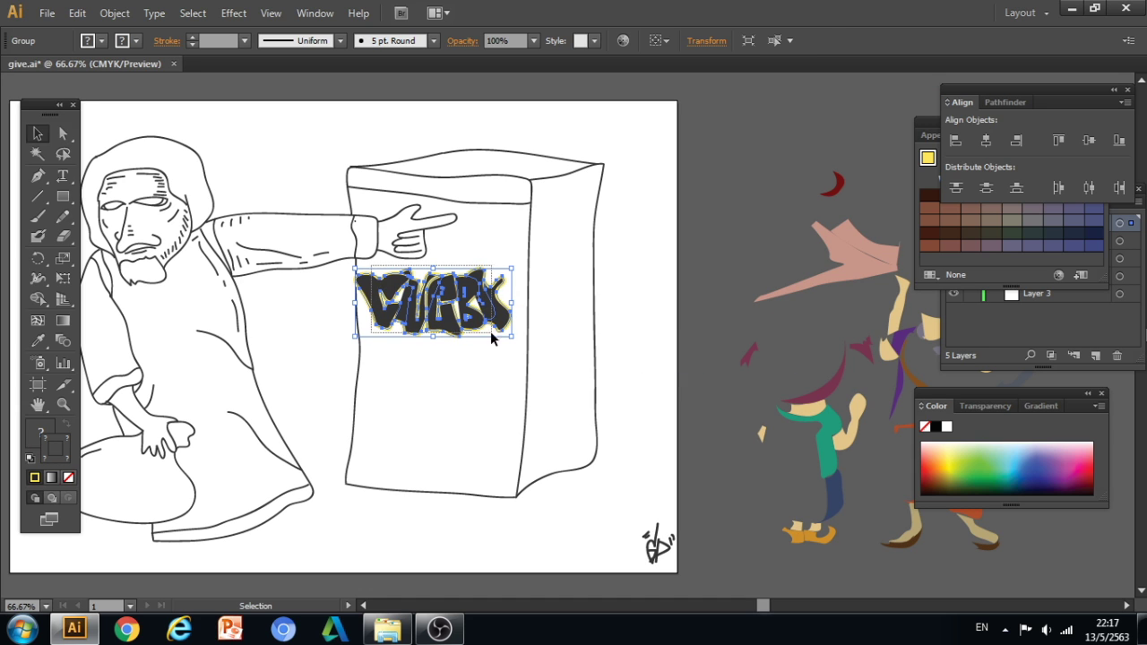
pyautogui.moveTo(484, 308); pyautogui.dragTo(491, 317)
pyautogui.click(526, 395)
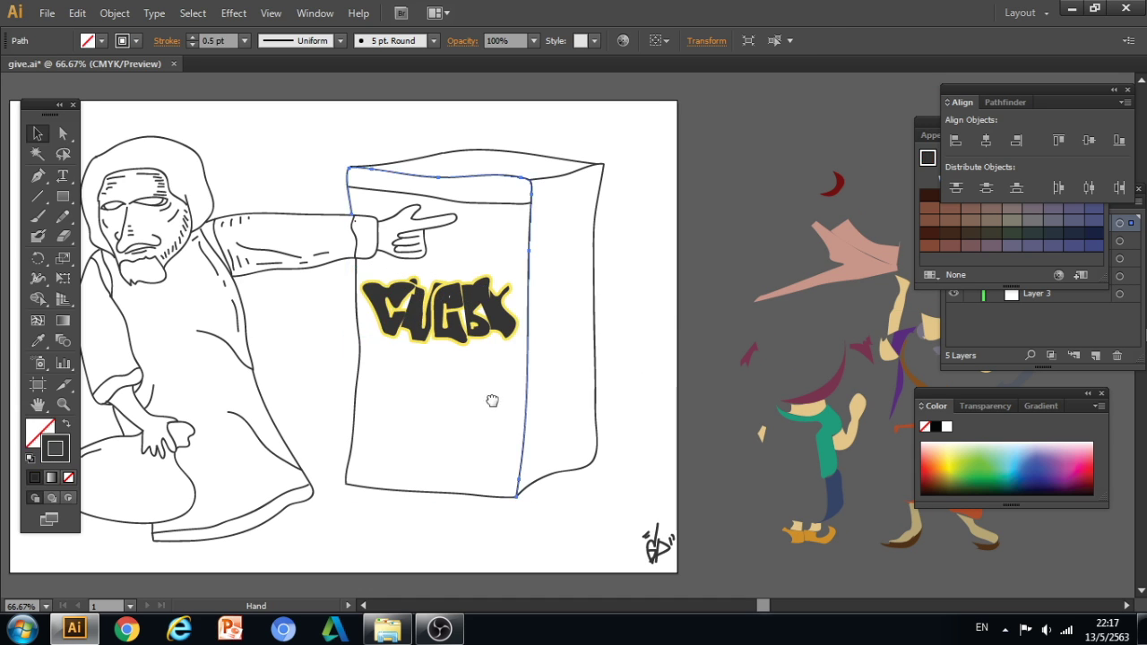
pyautogui.moveTo(492, 402); pyautogui.dragTo(648, 409)
pyautogui.keyDown('ctrl'); pyautogui.keyDown('alt'); pyautogui.click(622, 364); pyautogui.keyUp('alt'); pyautogui.keyUp('ctrl')
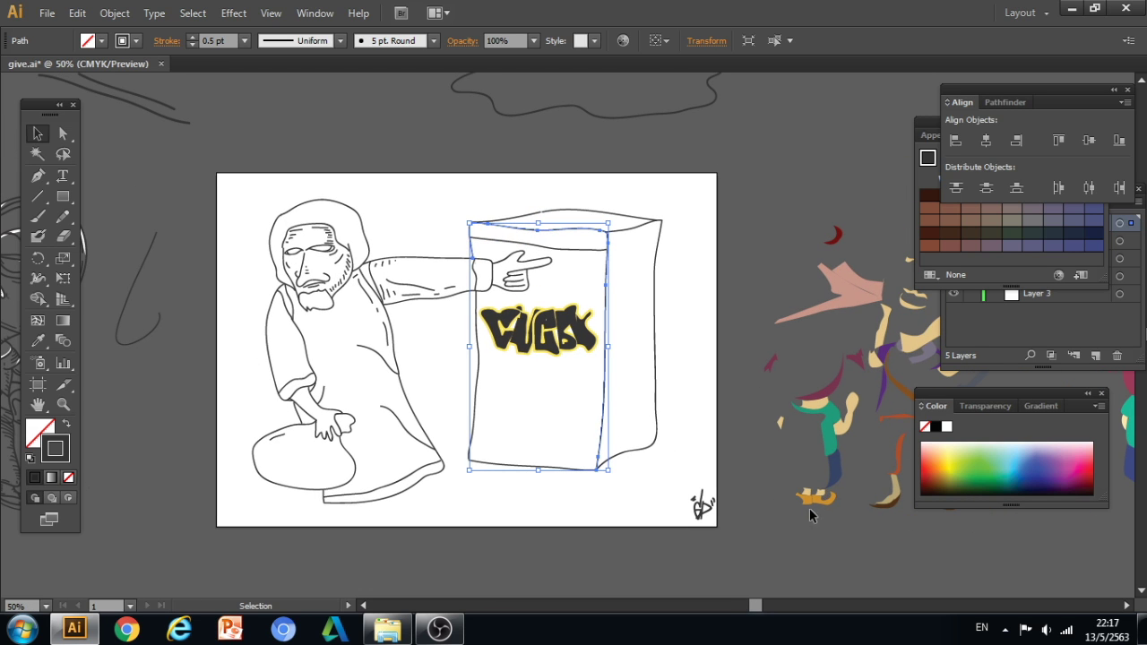
pyautogui.click(588, 509)
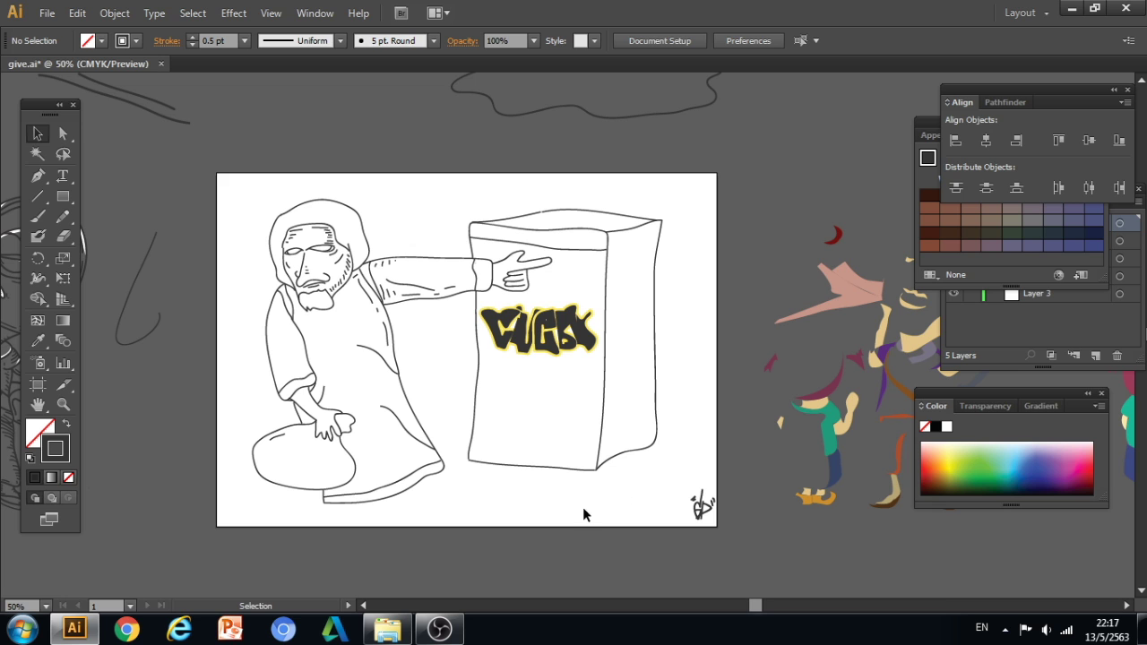
# Paint a low, slightly inset base beneath the box's front and side faces with the Paintbrush.
pyautogui.keyDown('ctrl'); pyautogui.click(525, 311); pyautogui.keyUp('ctrl')
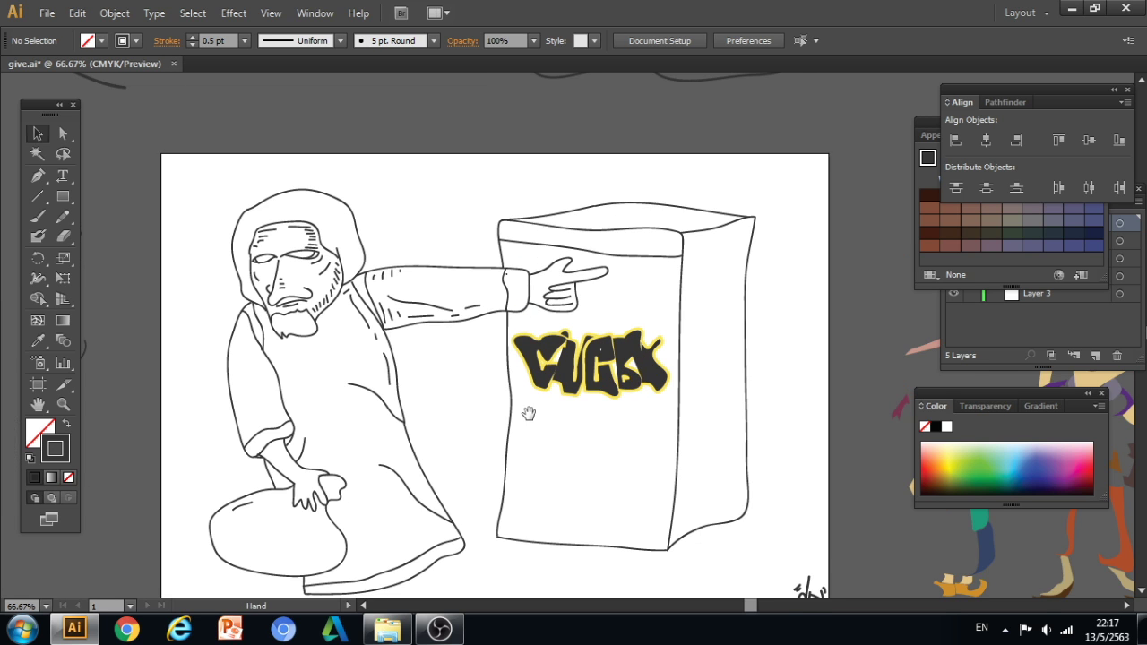
pyautogui.moveTo(528, 413); pyautogui.dragTo(526, 384)
pyautogui.moveTo(675, 524); pyautogui.dragTo(653, 470)
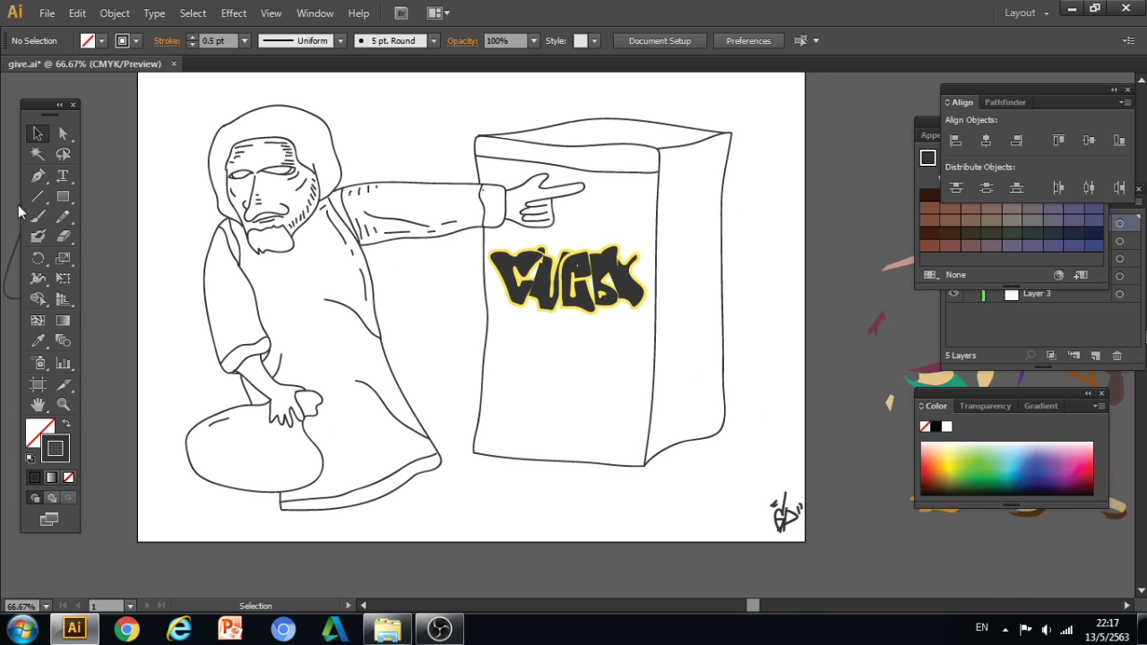
pyautogui.click(38, 222)
pyautogui.keyDown('ctrl'); pyautogui.click(611, 468); pyautogui.keyUp('ctrl')
pyautogui.keyDown('ctrl'); pyautogui.click(611, 468); pyautogui.keyUp('ctrl')
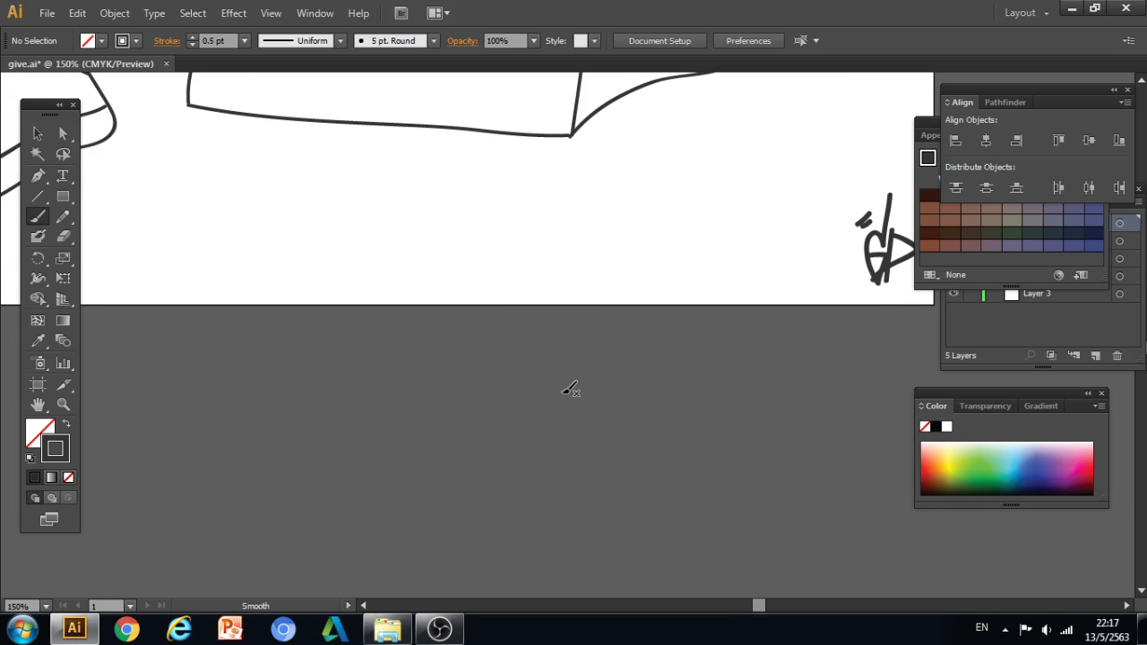
pyautogui.moveTo(439, 231); pyautogui.dragTo(471, 364)
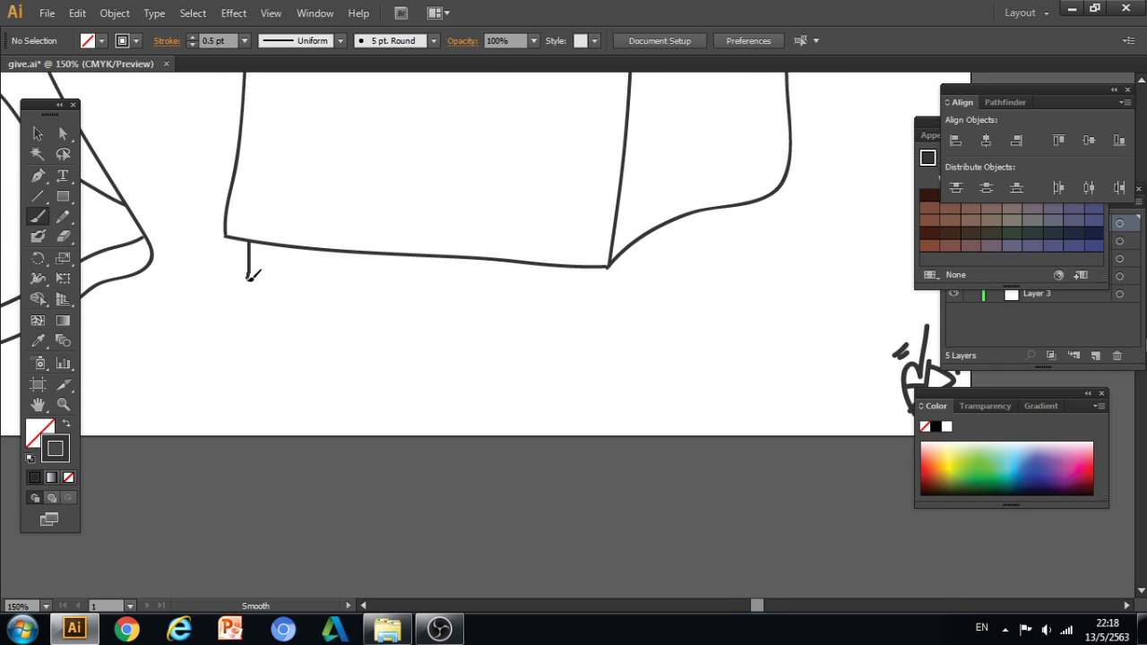
pyautogui.moveTo(248, 278); pyautogui.dragTo(601, 334)
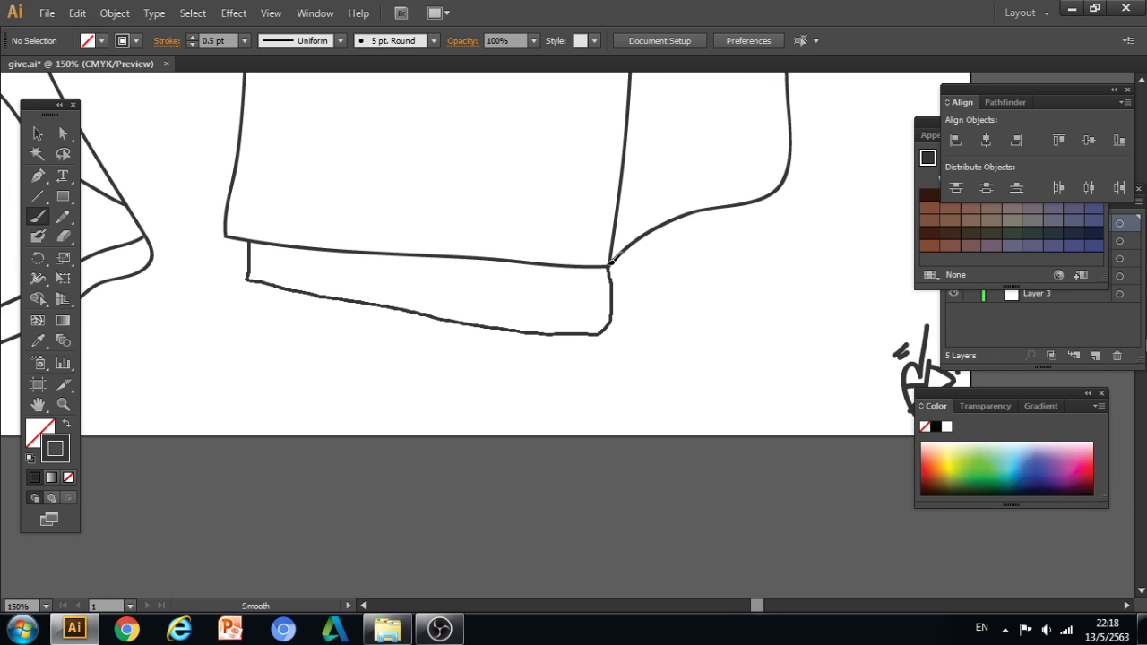
pyautogui.moveTo(612, 261); pyautogui.dragTo(611, 264)
pyautogui.moveTo(774, 190)
pyautogui.mouseDown()
pyautogui.moveTo(762, 260)
pyautogui.moveTo(607, 322)
pyautogui.moveTo(784, 248)
pyautogui.moveTo(788, 198)
pyautogui.moveTo(778, 190)
pyautogui.moveTo(780, 343)
pyautogui.mouseUp()
pyautogui.hotkey('ctrl', 'z')
pyautogui.keyDown('ctrl'); pyautogui.keyDown('alt'); pyautogui.click(777, 331); pyautogui.keyUp('alt'); pyautogui.keyUp('ctrl')
pyautogui.keyDown('ctrl'); pyautogui.keyDown('alt'); pyautogui.click(777, 331); pyautogui.keyUp('alt'); pyautogui.keyUp('ctrl')
pyautogui.moveTo(421, 267); pyautogui.dragTo(505, 372)
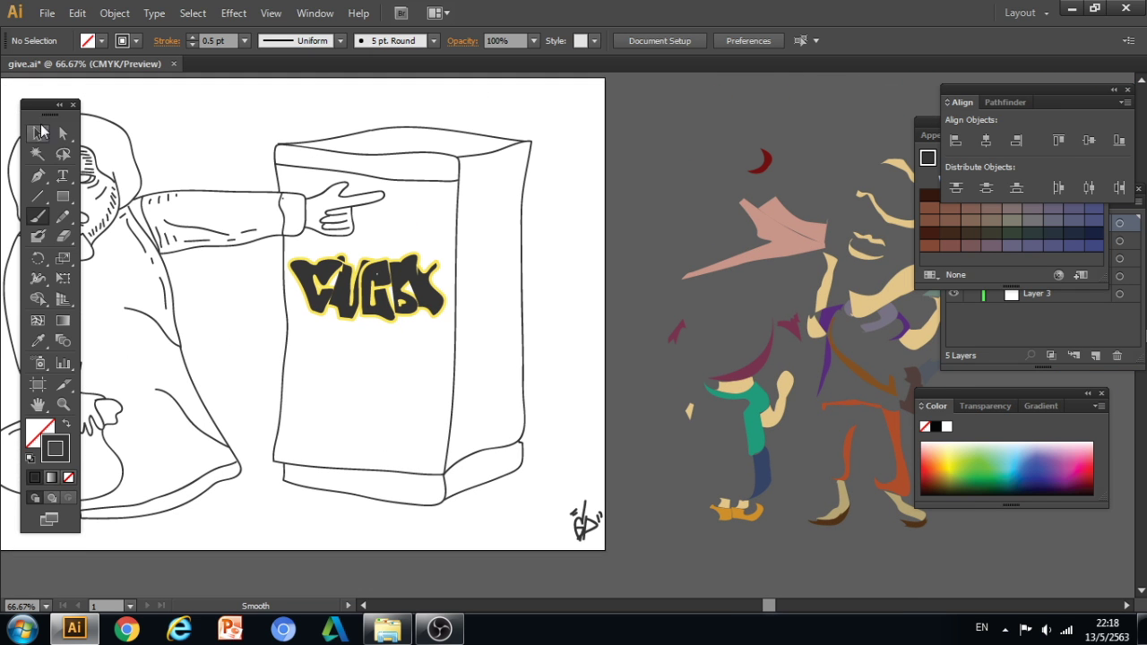
# Move the graffiti lettering down to the lower half of the box's front face.
pyautogui.press('v')
pyautogui.click(427, 269)
pyautogui.moveTo(427, 269); pyautogui.dragTo(419, 358)
pyautogui.click(423, 287)
# Isolate the graffiti lettering group and bring the letter B to the front.
pyautogui.hotkey('ctrl', '+')
pyautogui.moveTo(531, 411); pyautogui.dragTo(544, 373)
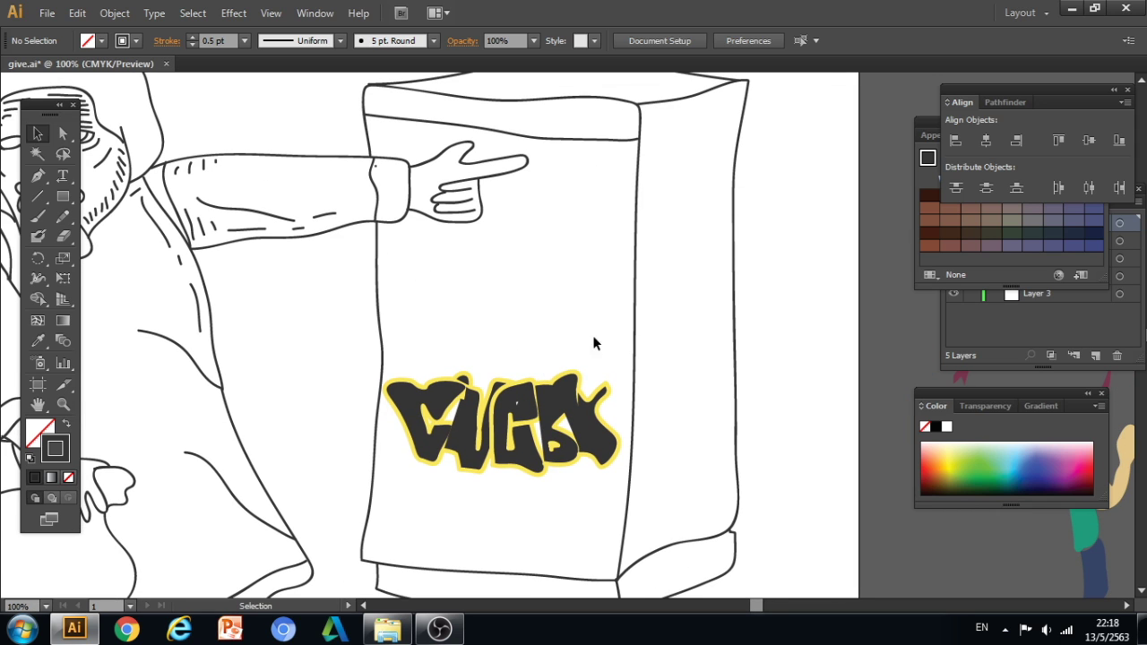
pyautogui.doubleClick(572, 418)
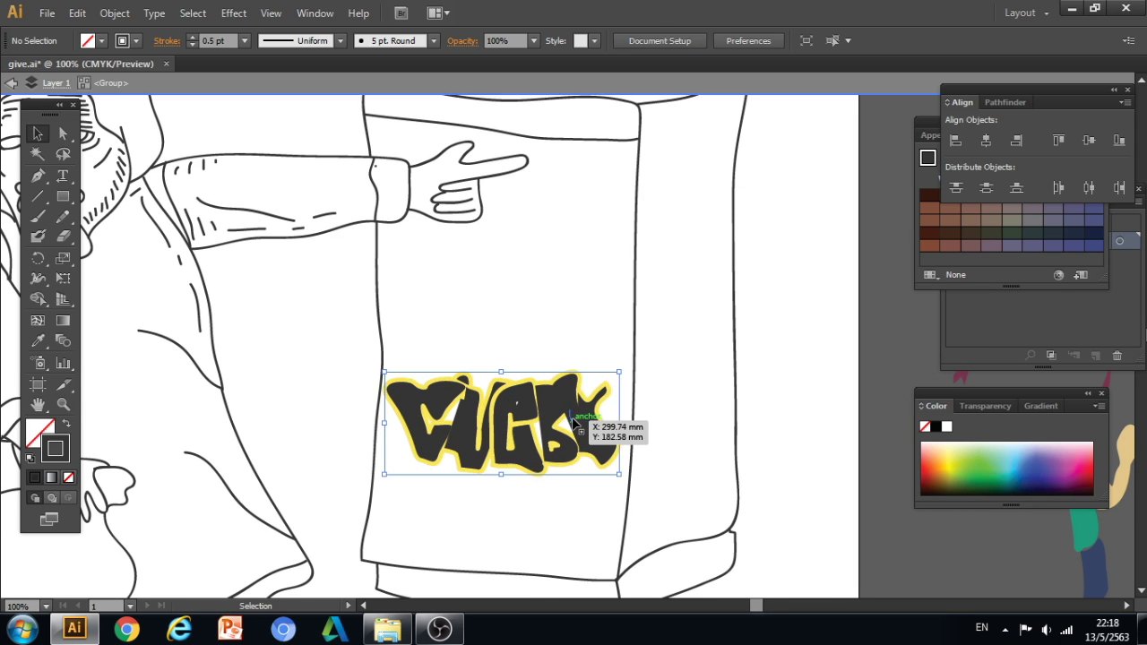
pyautogui.click(572, 418)
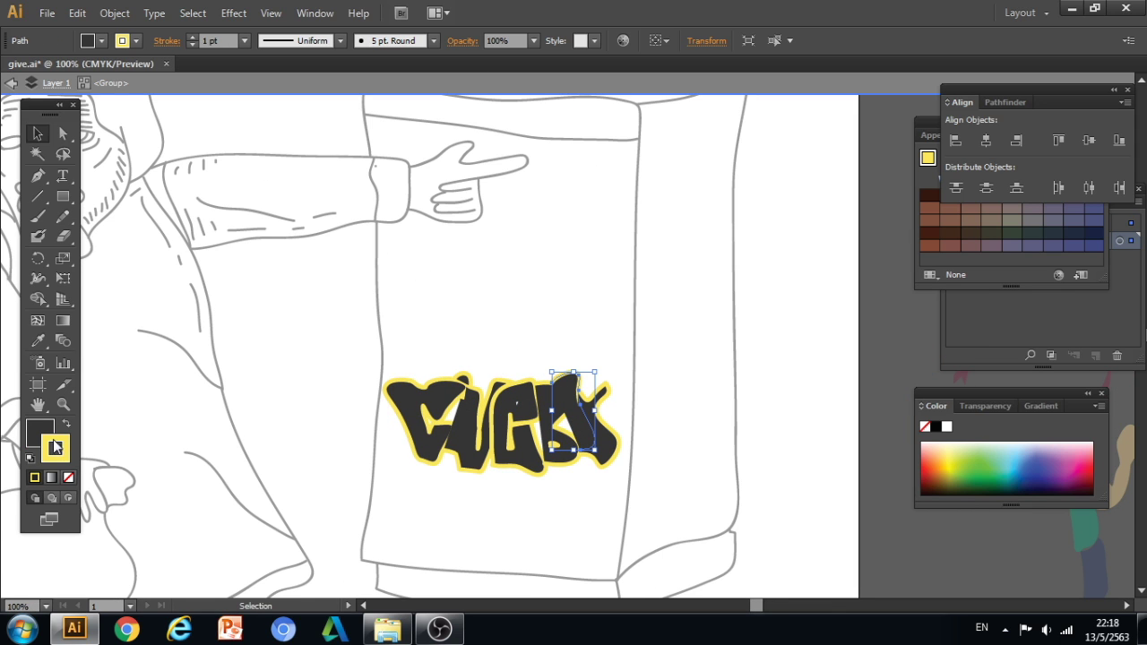
pyautogui.click(68, 479)
pyautogui.hotkey('ctrl', 'z')
pyautogui.click(553, 400)
pyautogui.rightClick(573, 403)
pyautogui.moveTo(684, 370)
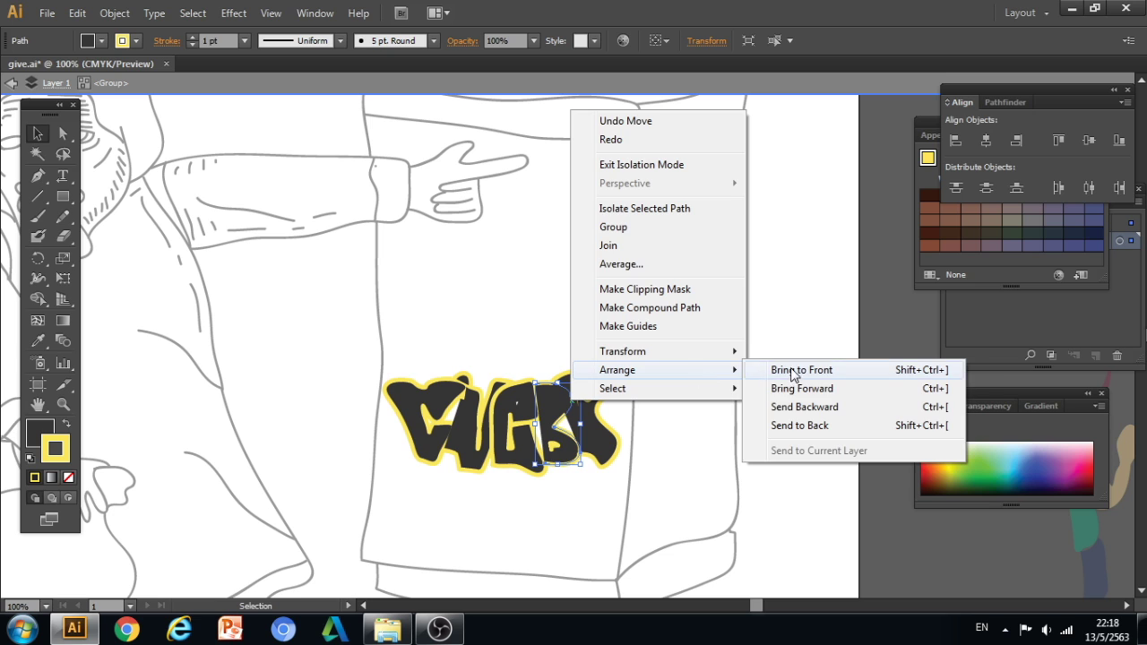
pyautogui.click(781, 373)
pyautogui.click(649, 310)
# Select the letters O and X together and send them to the back of the lettering.
pyautogui.click(584, 417)
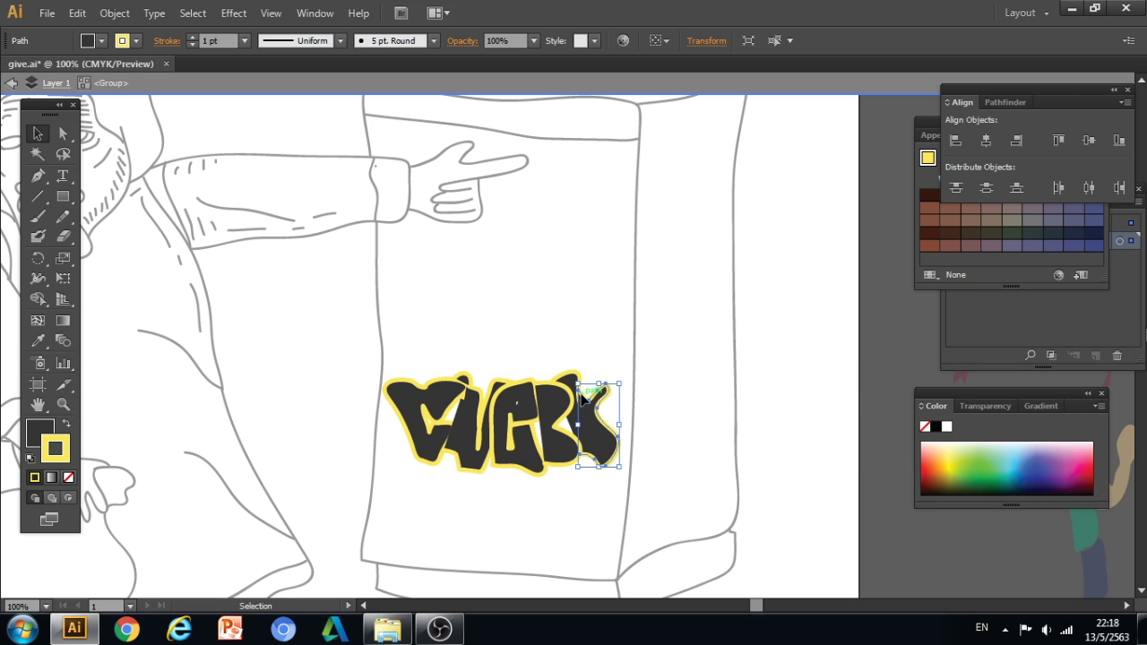
pyautogui.keyDown('shift'); pyautogui.click(573, 395); pyautogui.keyUp('shift')
pyautogui.rightClick(587, 408)
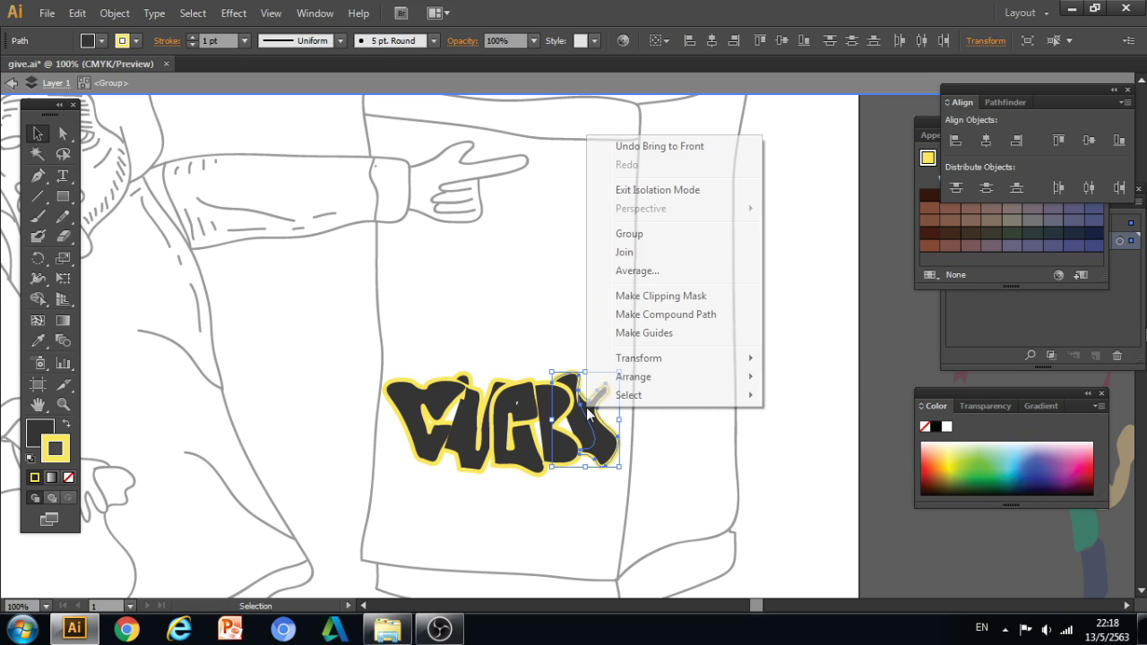
pyautogui.moveTo(668, 381)
pyautogui.click(797, 433)
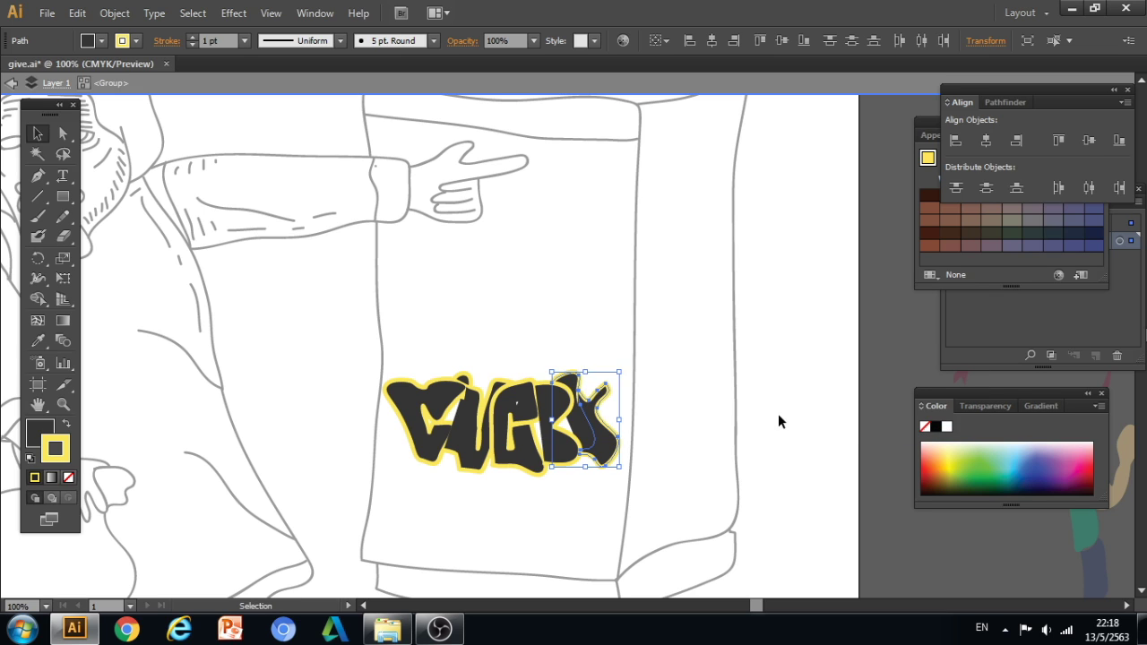
pyautogui.click(778, 414)
# Send only the letter X to the back so that it sits behind the O.
pyautogui.click(599, 439)
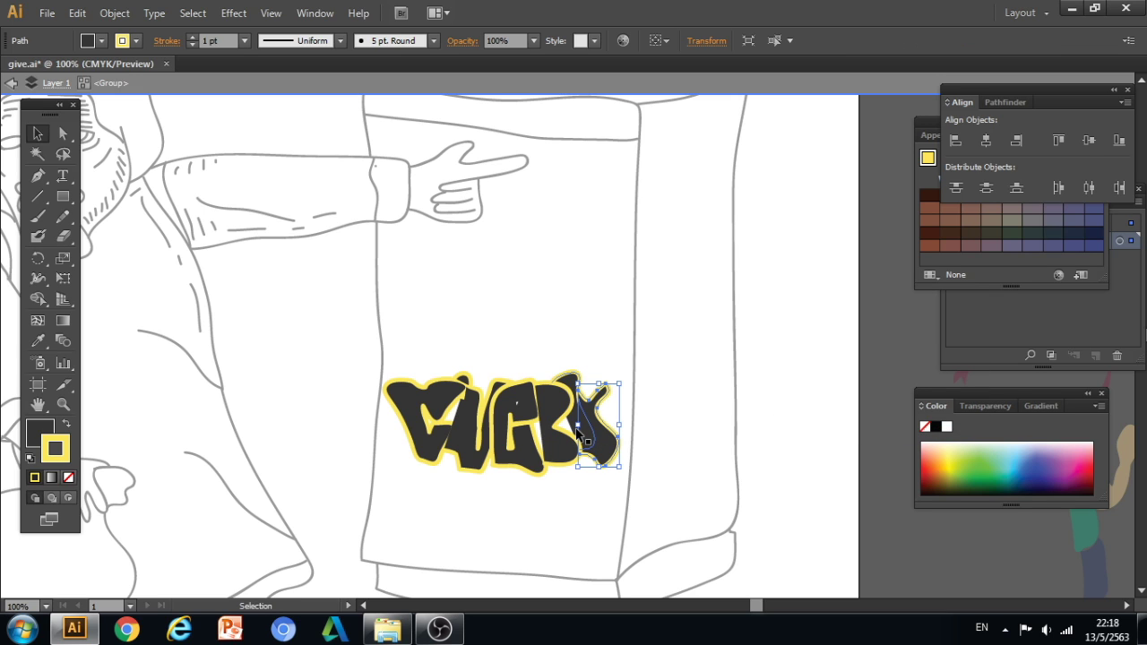
pyautogui.click(576, 433)
pyautogui.click(604, 429)
pyautogui.rightClick(605, 431)
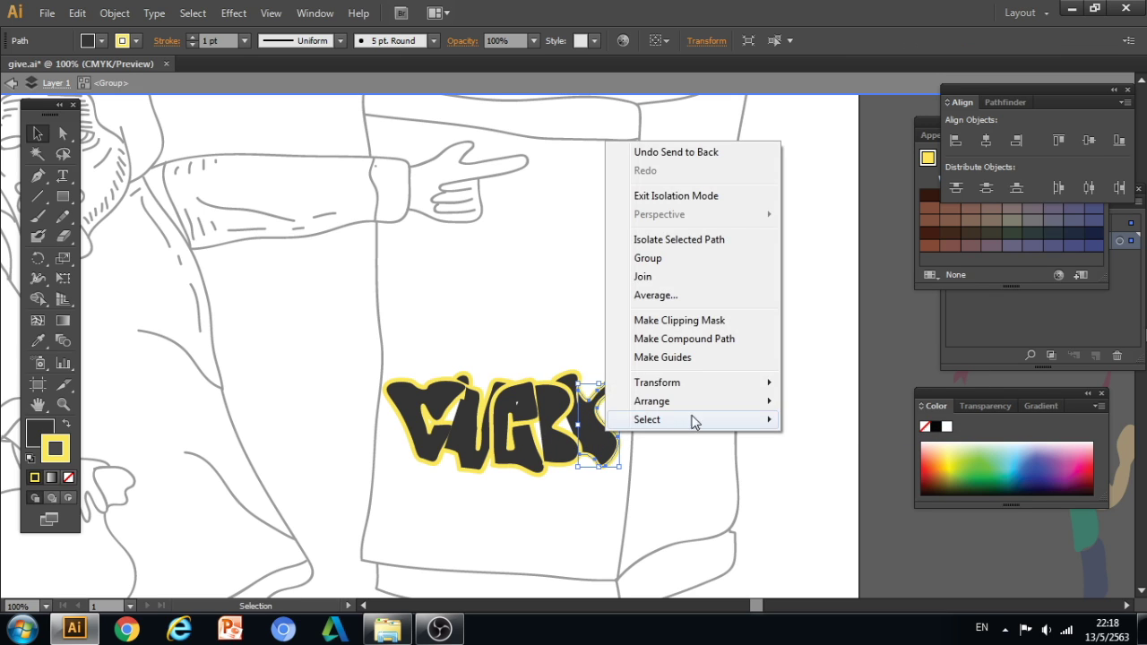
pyautogui.moveTo(696, 410)
pyautogui.click(825, 457)
pyautogui.click(753, 436)
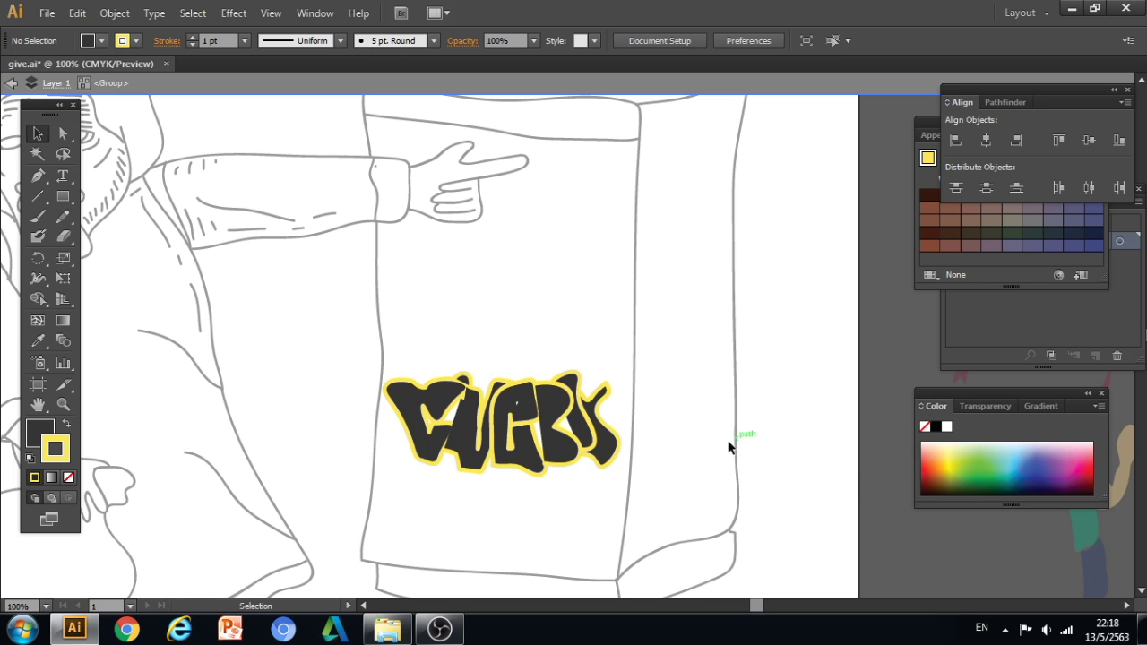
# Try sending the letter B to the back of the lettering group.
pyautogui.click(552, 404)
pyautogui.rightClick(553, 404)
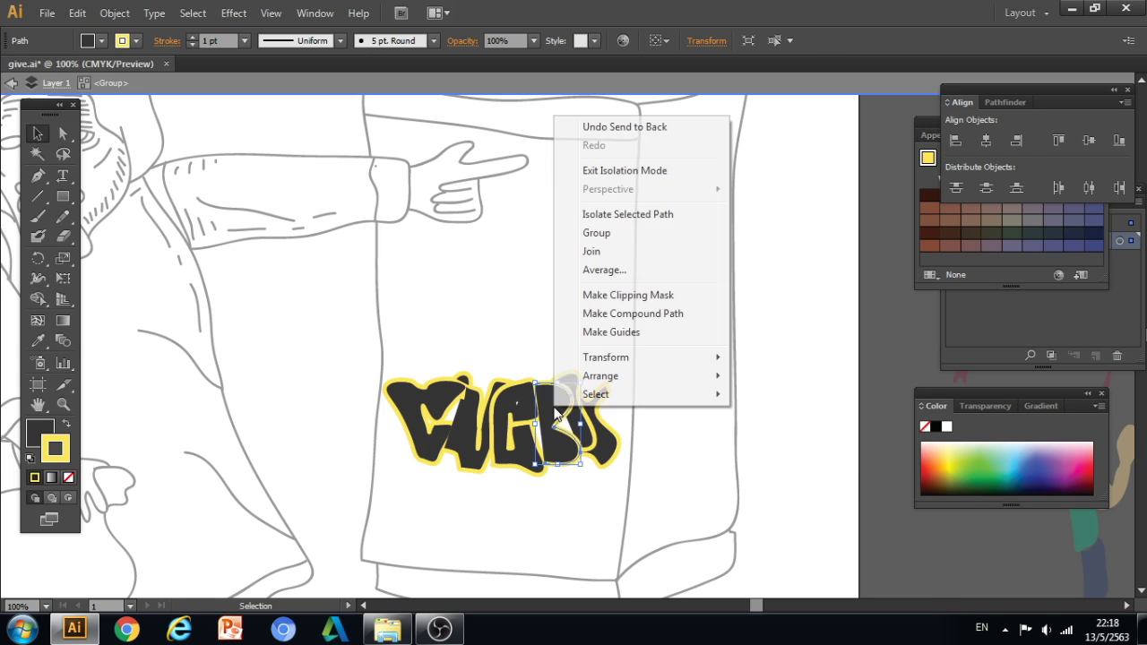
pyautogui.moveTo(672, 376)
pyautogui.click(789, 431)
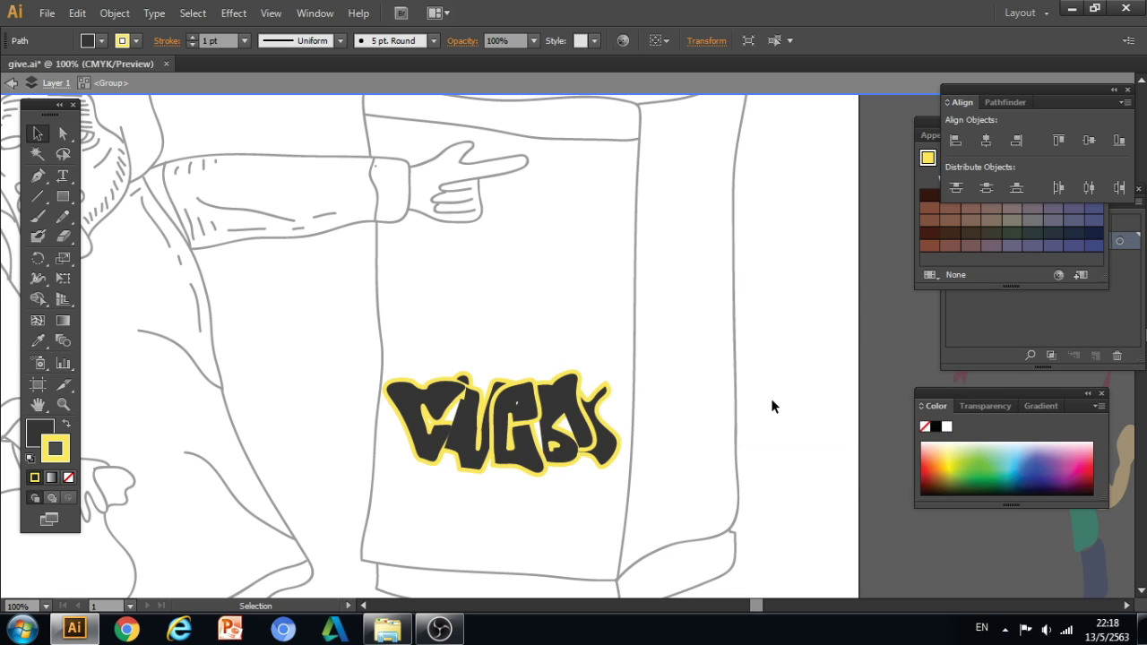
pyautogui.click(771, 404)
pyautogui.click(554, 408)
pyautogui.click(552, 406)
pyautogui.click(775, 391)
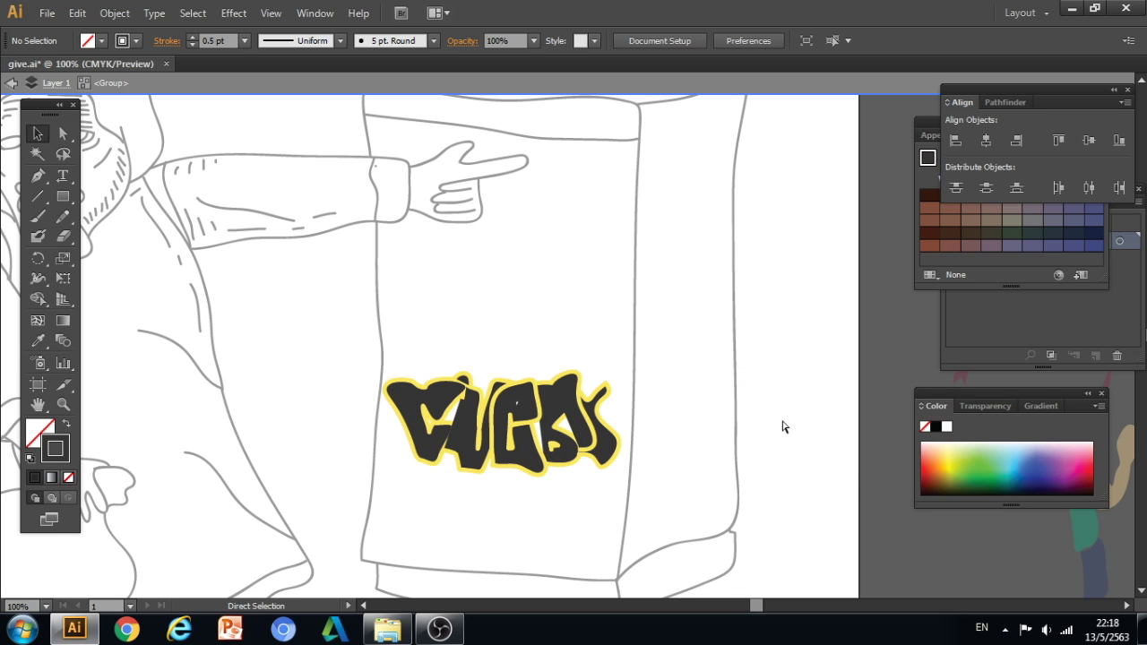
pyautogui.hotkey('ctrl', 'z')
# Exit isolation mode and delete the entire graffiti lettering group from the box.
pyautogui.rightClick(780, 402)
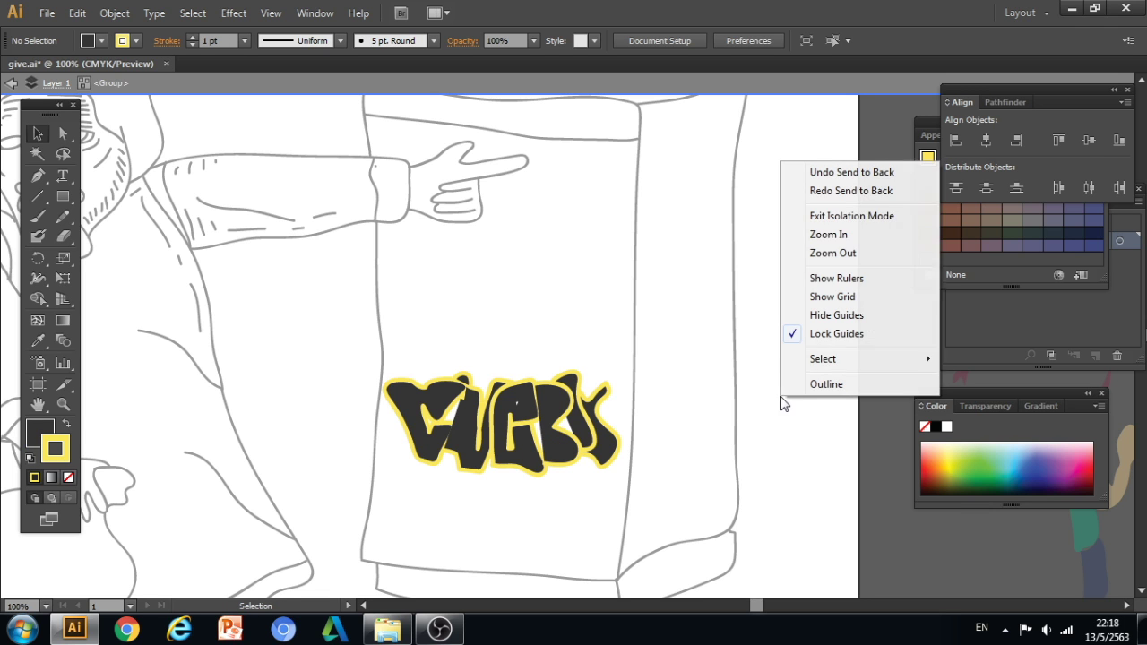
pyautogui.click(860, 219)
pyautogui.keyDown('ctrl'); pyautogui.keyDown('alt'); pyautogui.click(744, 466); pyautogui.keyUp('alt'); pyautogui.keyUp('ctrl')
pyautogui.keyDown('ctrl'); pyautogui.keyDown('alt'); pyautogui.click(744, 466); pyautogui.keyUp('alt'); pyautogui.keyUp('ctrl')
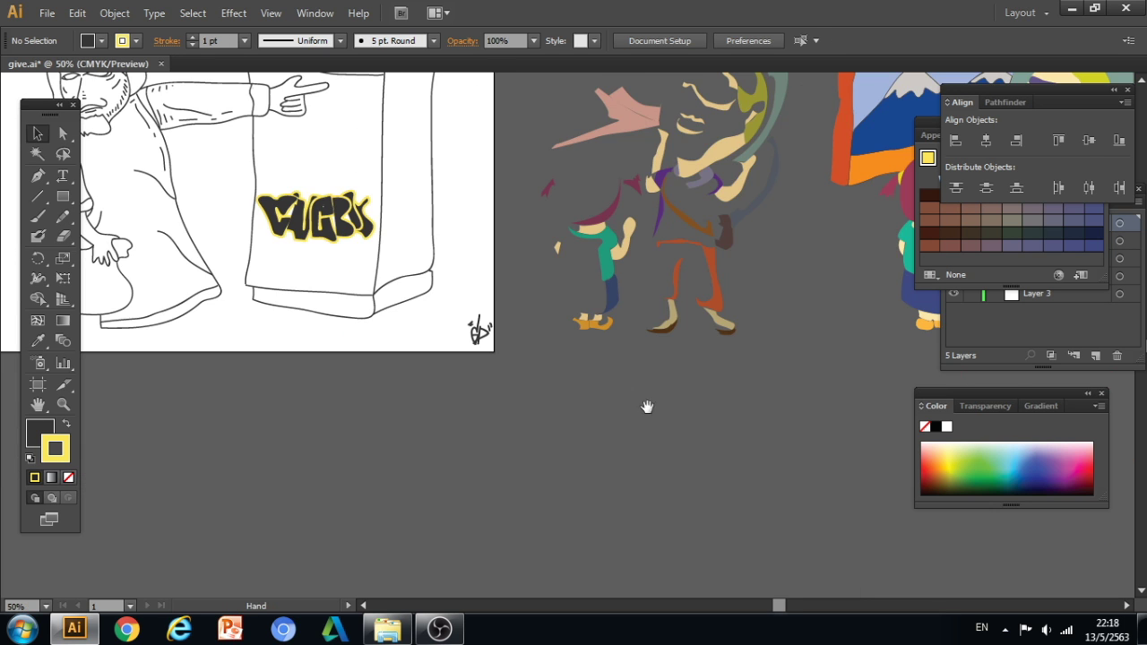
pyautogui.moveTo(522, 262); pyautogui.dragTo(699, 424)
pyautogui.moveTo(542, 410); pyautogui.dragTo(442, 332)
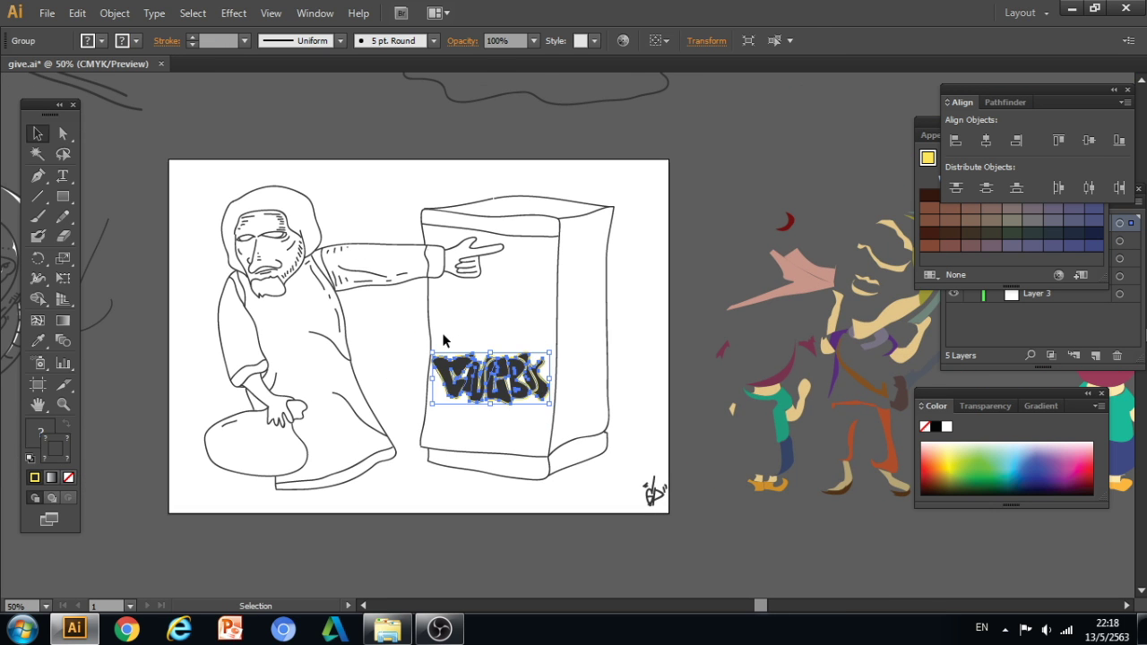
pyautogui.press('Delete')
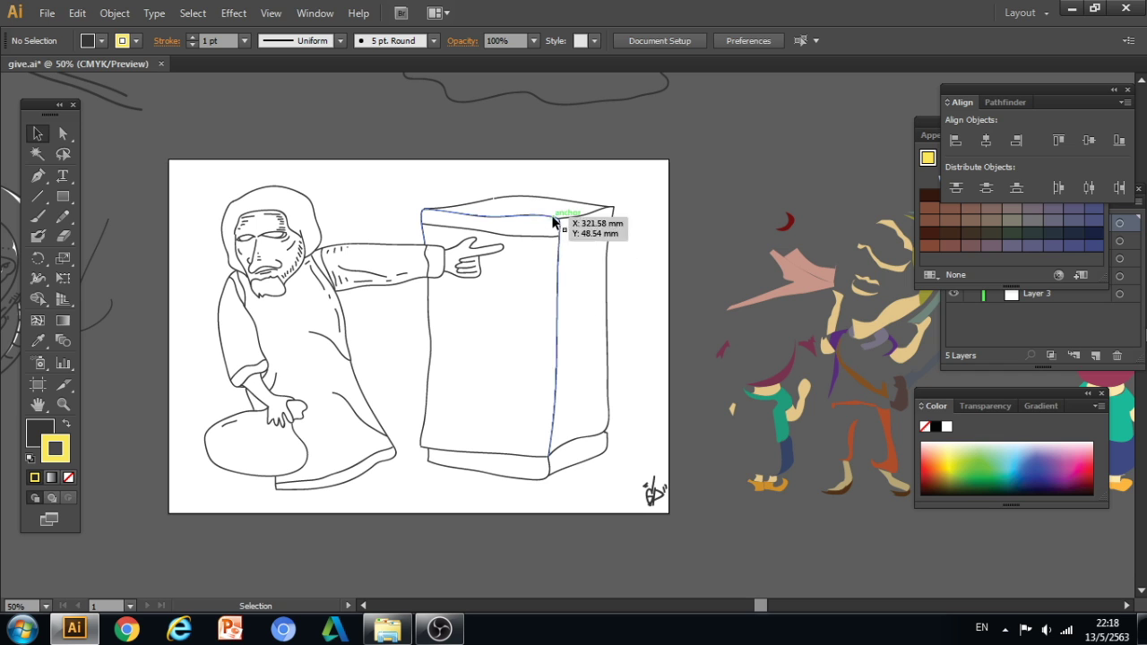
pyautogui.moveTo(468, 190); pyautogui.dragTo(468, 188)
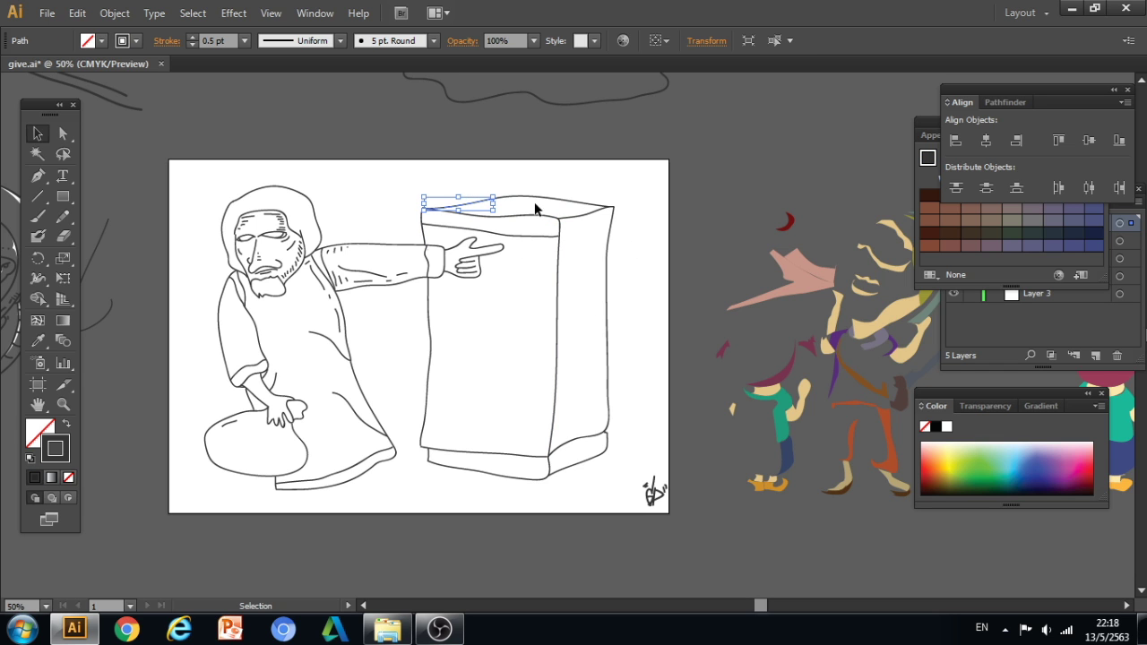
pyautogui.click(440, 630)
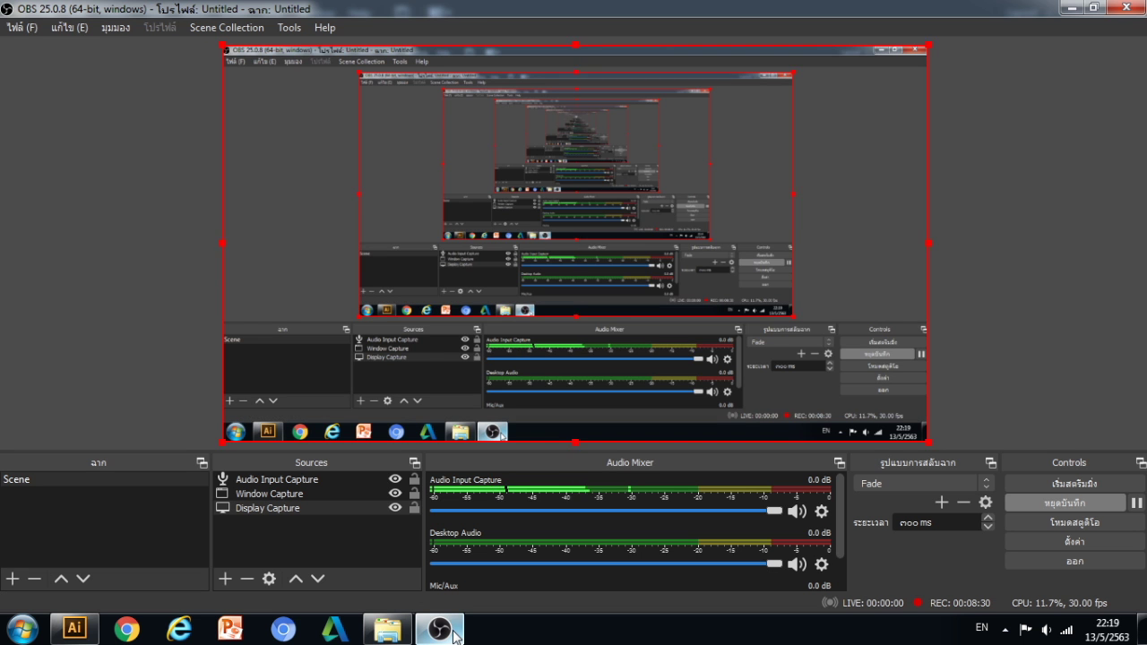
pyautogui.click(454, 635)
pyautogui.keyDown('ctrl'); pyautogui.click(396, 245); pyautogui.keyUp('ctrl')
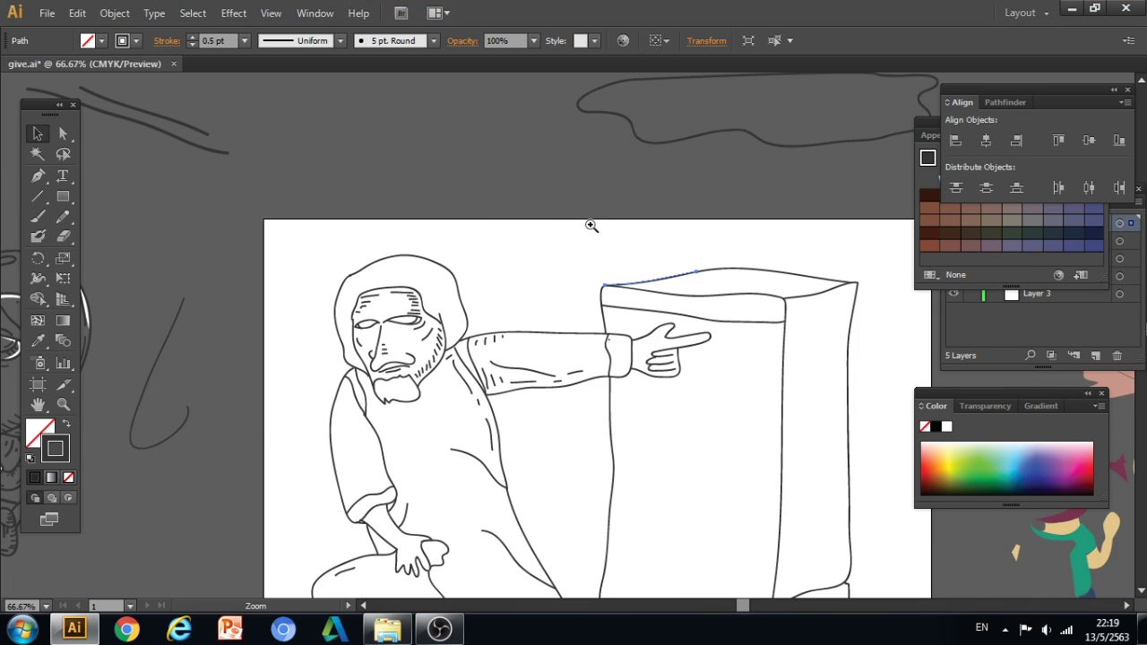
# Join the two separate path segments along the back edge of the box's lid into one line.
pyautogui.keyDown('ctrl'); pyautogui.click(712, 256); pyautogui.keyUp('ctrl')
pyautogui.click(601, 348)
pyautogui.moveTo(581, 416); pyautogui.dragTo(569, 365)
pyautogui.keyDown('ctrl'); pyautogui.click(531, 274); pyautogui.keyUp('ctrl')
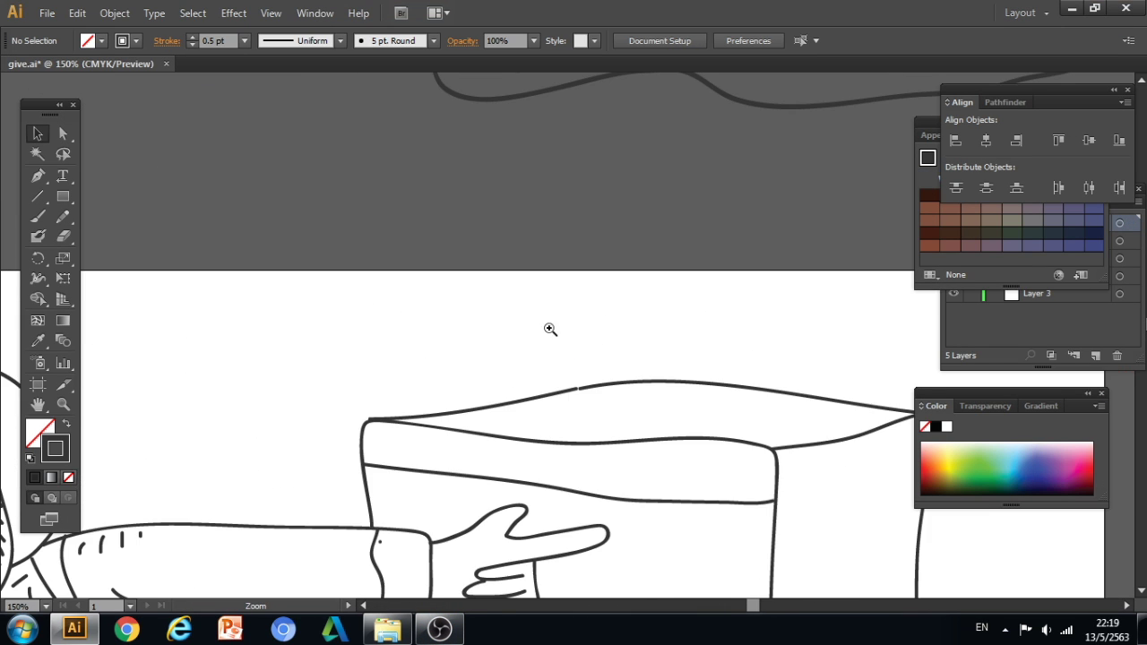
pyautogui.keyDown('ctrl'); pyautogui.click(616, 440); pyautogui.keyUp('ctrl')
pyautogui.moveTo(568, 312); pyautogui.dragTo(460, 244)
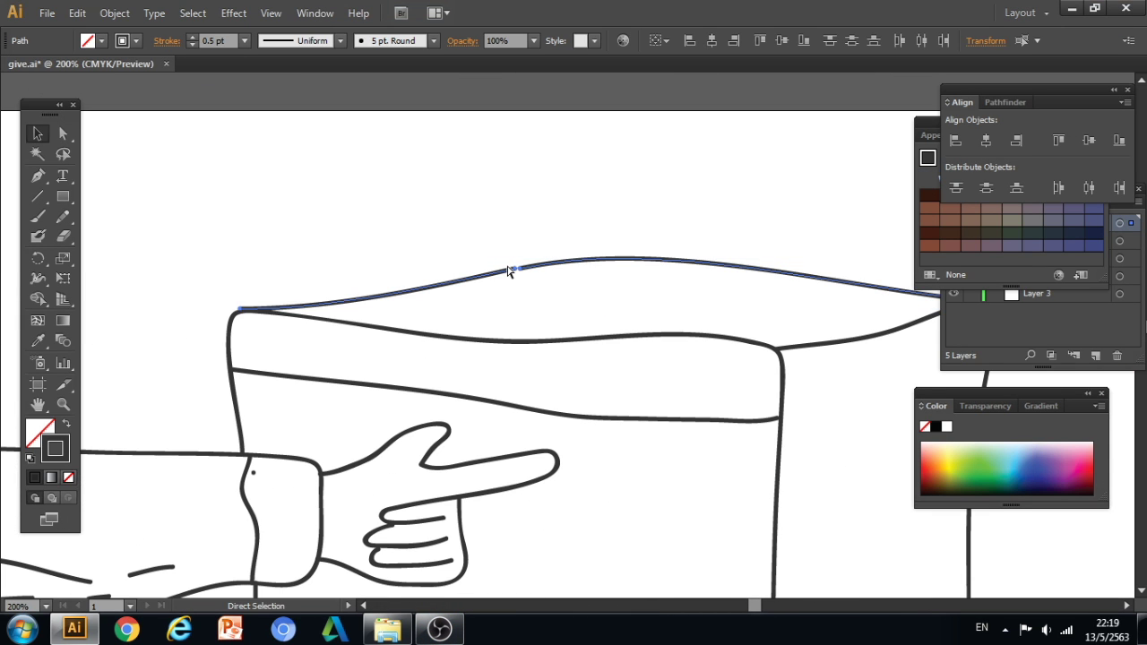
pyautogui.hotkey('ctrl', 'j')
pyautogui.click(600, 224)
pyautogui.keyDown('ctrl'); pyautogui.keyDown('alt'); pyautogui.click(593, 385); pyautogui.keyUp('alt'); pyautogui.keyUp('ctrl')
pyautogui.keyDown('ctrl'); pyautogui.keyDown('alt'); pyautogui.click(593, 384); pyautogui.keyUp('alt'); pyautogui.keyUp('ctrl')
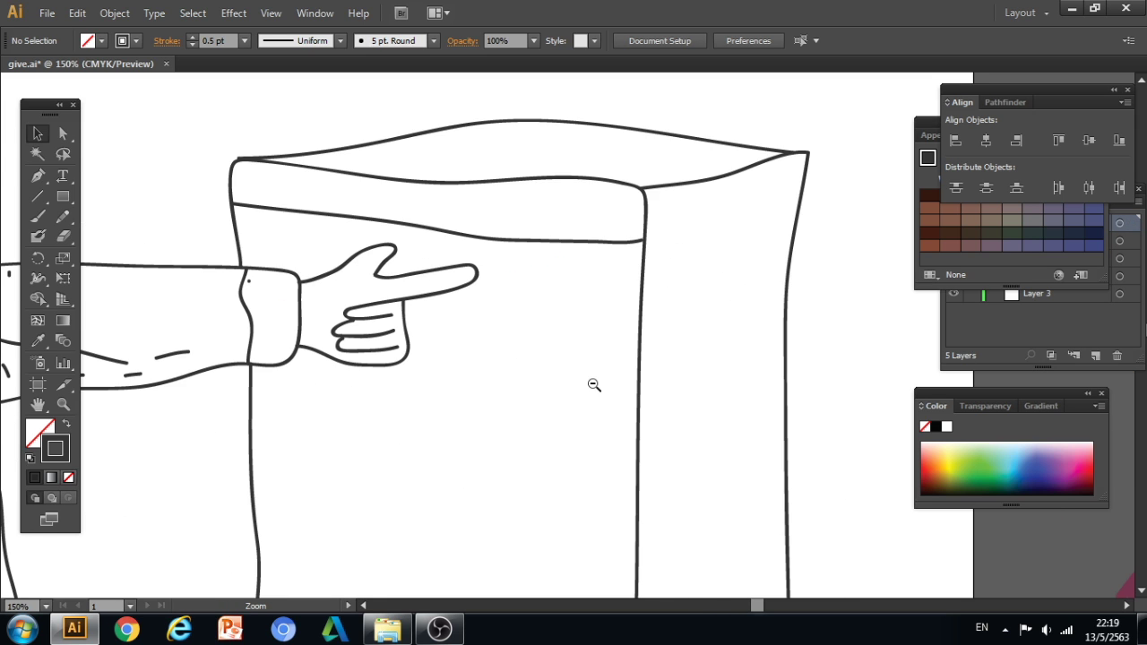
pyautogui.keyDown('alt'); pyautogui.click(594, 384); pyautogui.keyUp('alt')
pyautogui.keyDown('alt'); pyautogui.click(587, 390); pyautogui.keyUp('alt')
pyautogui.press('v')
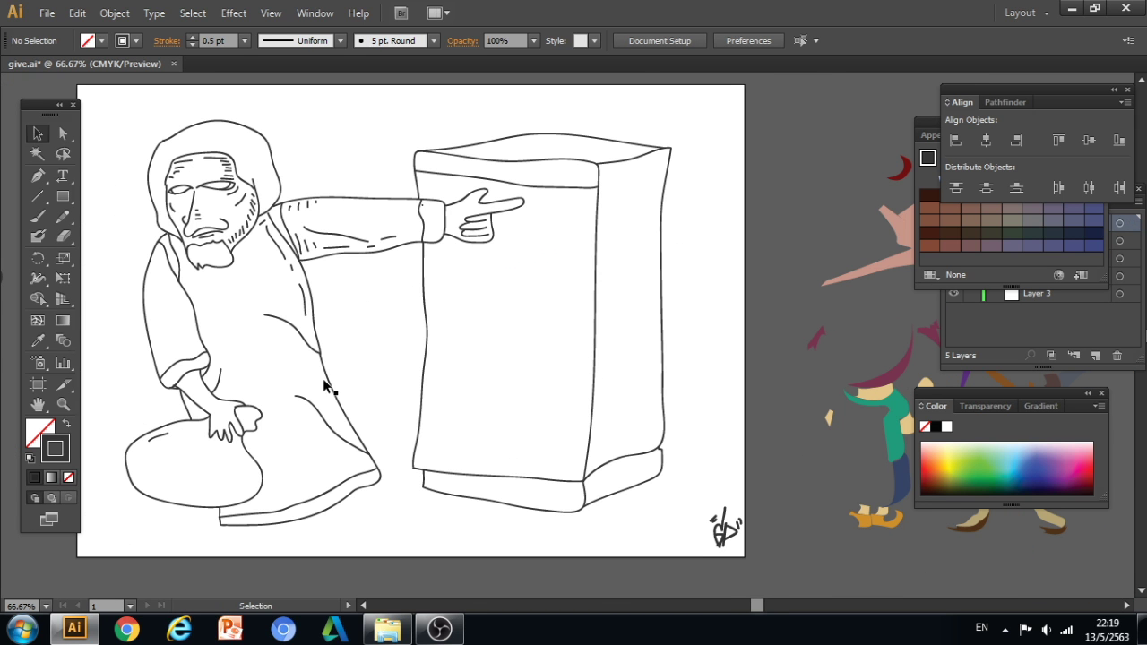
# Paint a wavy smiling mouth across the box's front face and undo the hand-brushed eye above it.
pyautogui.click(38, 217)
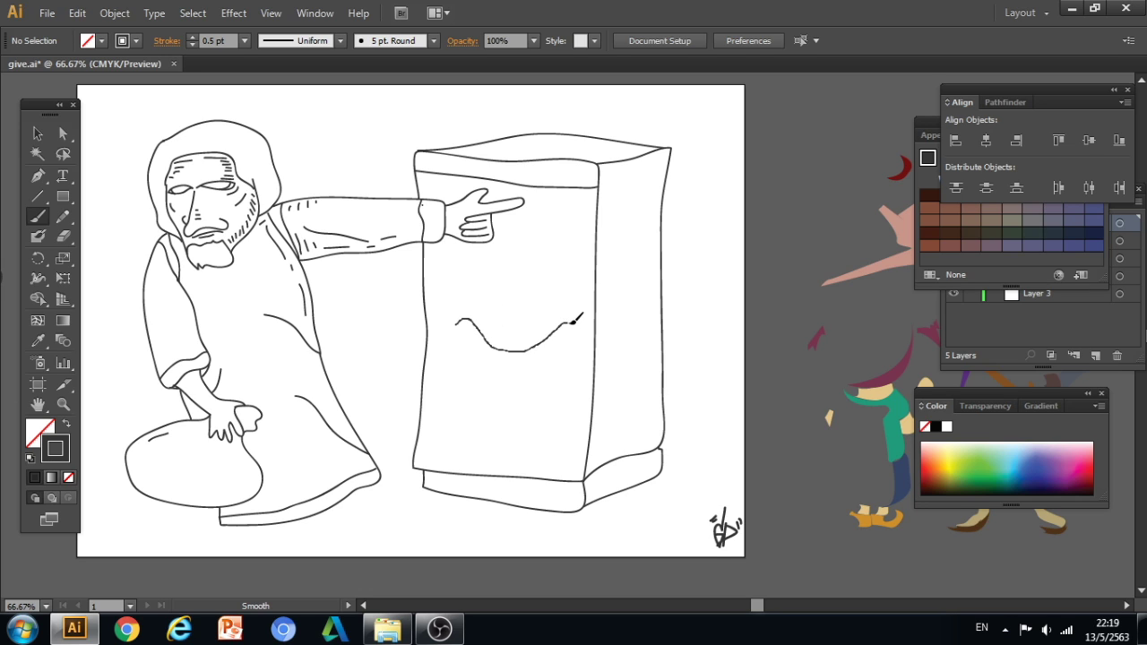
pyautogui.moveTo(574, 320); pyautogui.dragTo(581, 315)
pyautogui.hotkey('ctrl', '=')
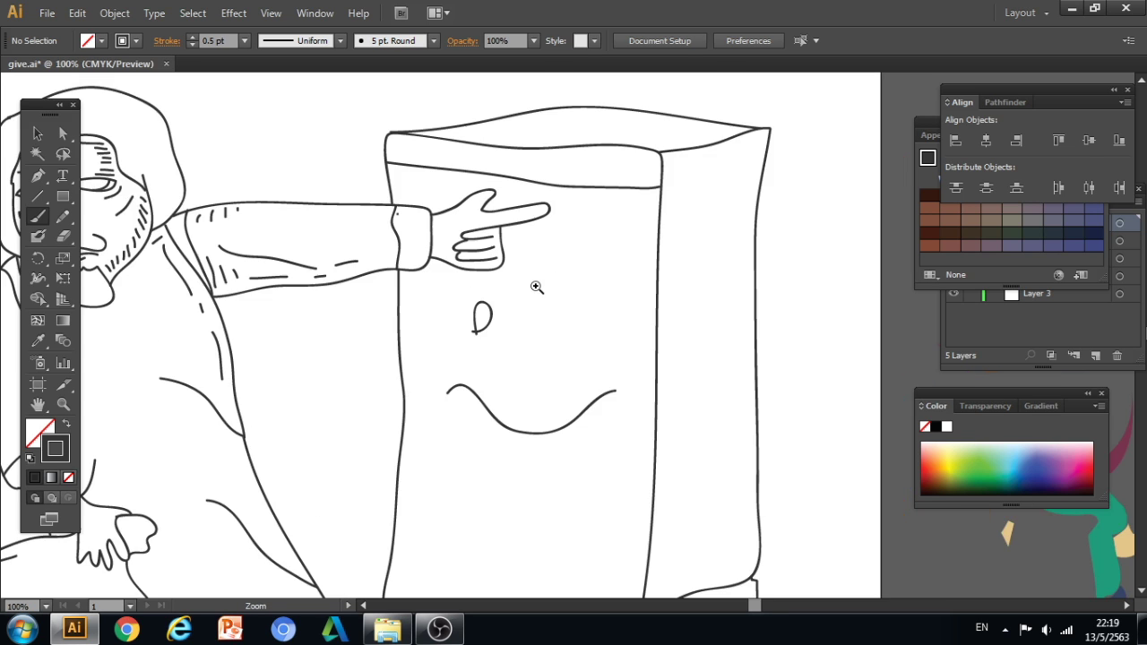
pyautogui.hotkey('ctrl', '=')
pyautogui.hotkey('ctrl', 'z')
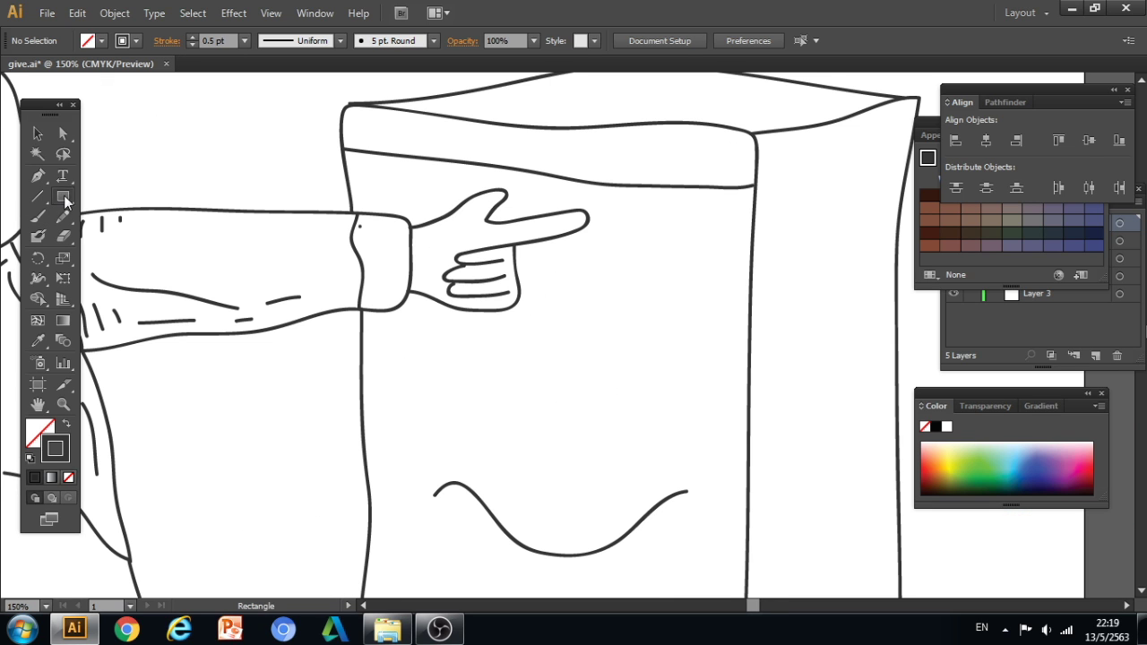
# Draw a narrow upright ellipse as an eye above the mouth's left end and copy it horizontally for the second eye.
pyautogui.moveTo(63, 196); pyautogui.dragTo(108, 232)
pyautogui.moveTo(458, 320); pyautogui.dragTo(479, 402)
pyautogui.click(38, 134)
pyautogui.click(576, 396)
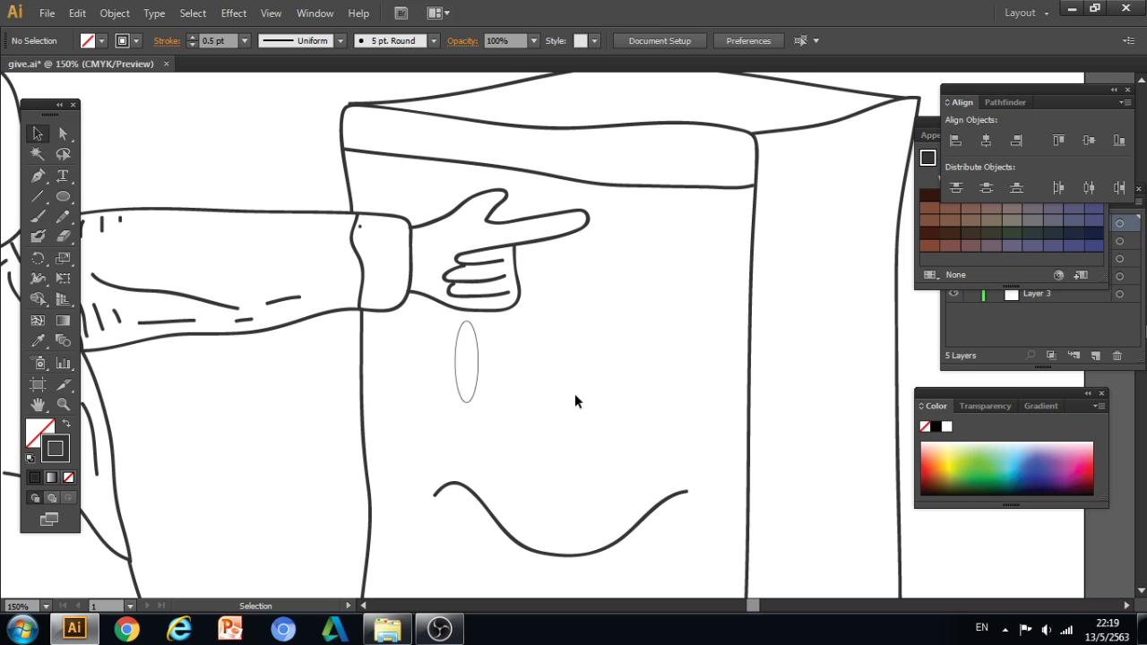
pyautogui.keyDown('alt'); pyautogui.moveTo(474, 362); pyautogui.dragTo(647, 362); pyautogui.keyUp('alt')
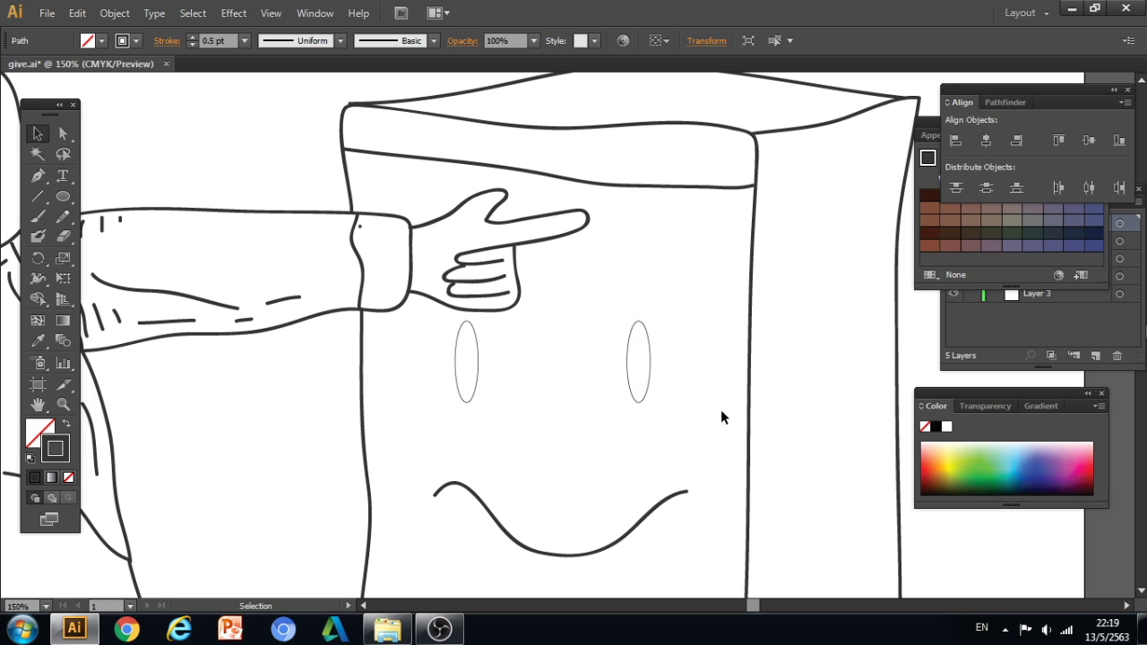
# Give both eye ellipses a black fill and no stroke.
pyautogui.moveTo(713, 408); pyautogui.dragTo(414, 366)
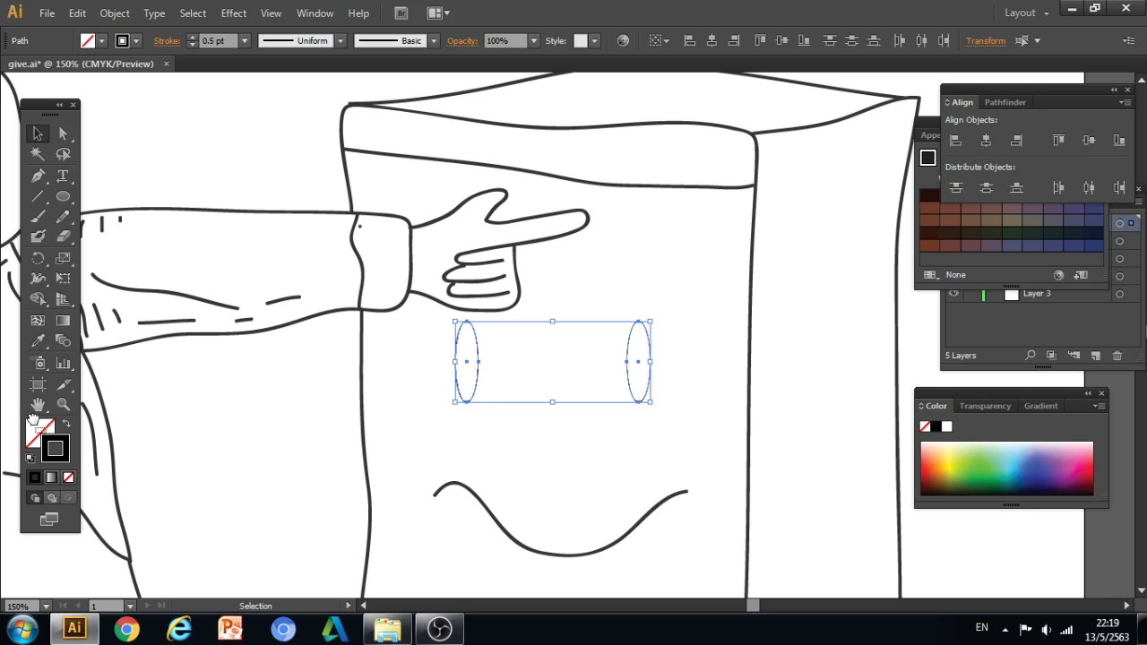
pyautogui.moveTo(32, 420); pyautogui.dragTo(33, 422)
pyautogui.click(68, 478)
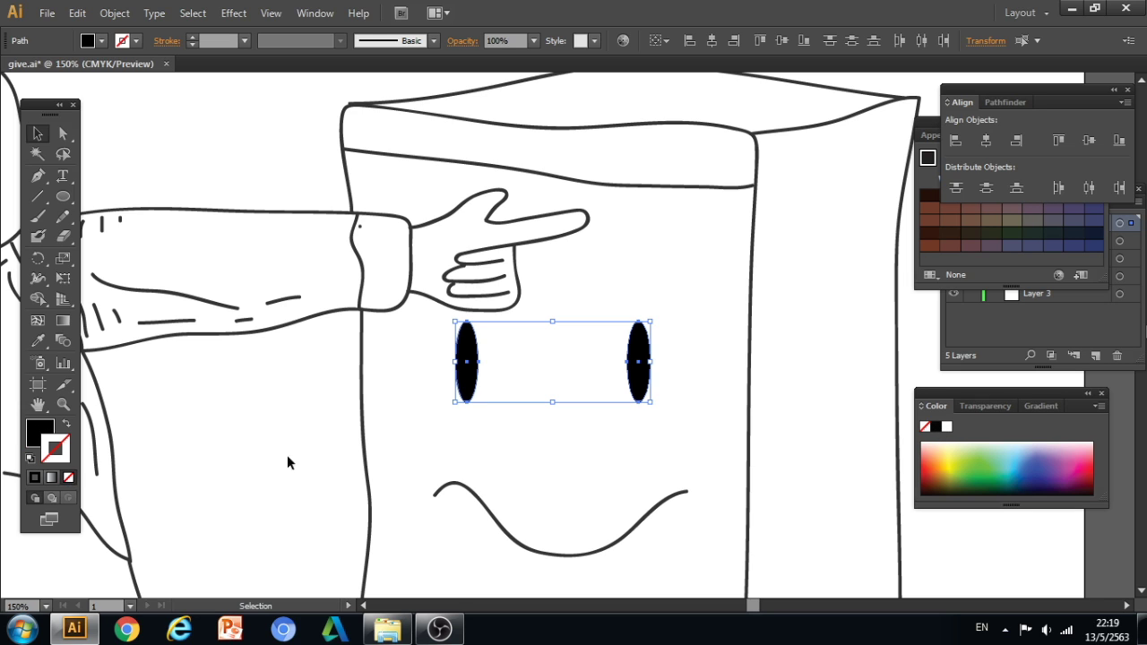
pyautogui.click(349, 417)
# Widen the left eye ellipse outward to nearly double its width.
pyautogui.click(468, 364)
pyautogui.moveTo(455, 362); pyautogui.dragTo(435, 362)
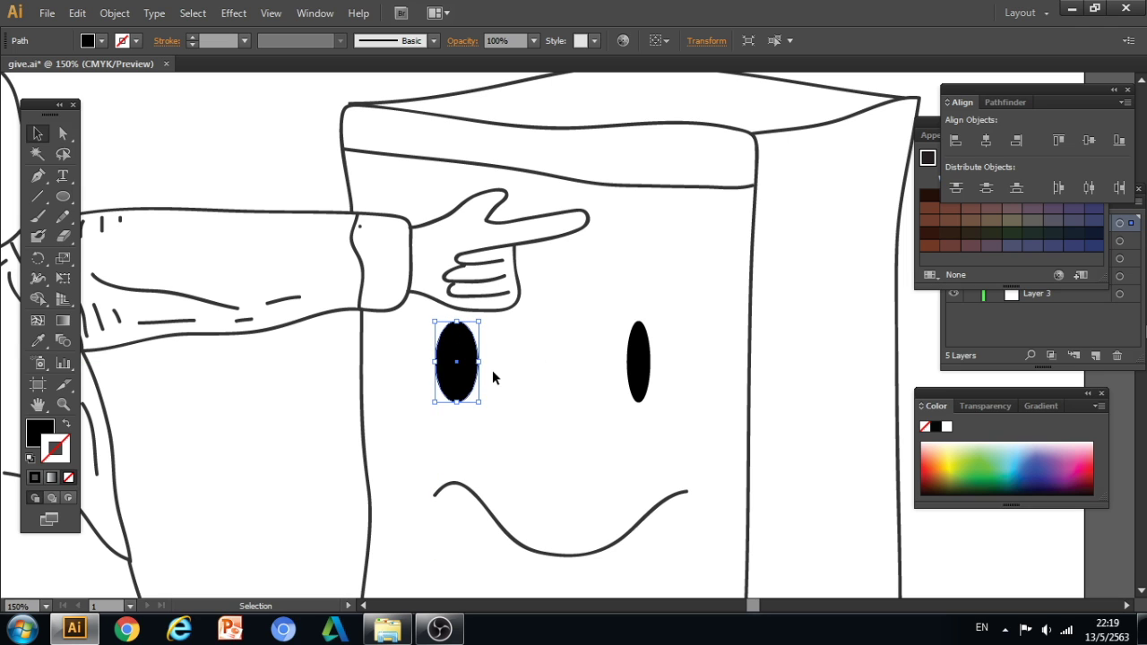
pyautogui.click(520, 371)
# Delete the narrow right eye and replace it with a horizontal copy of the widened left eye.
pyautogui.click(638, 363)
pyautogui.press('Delete')
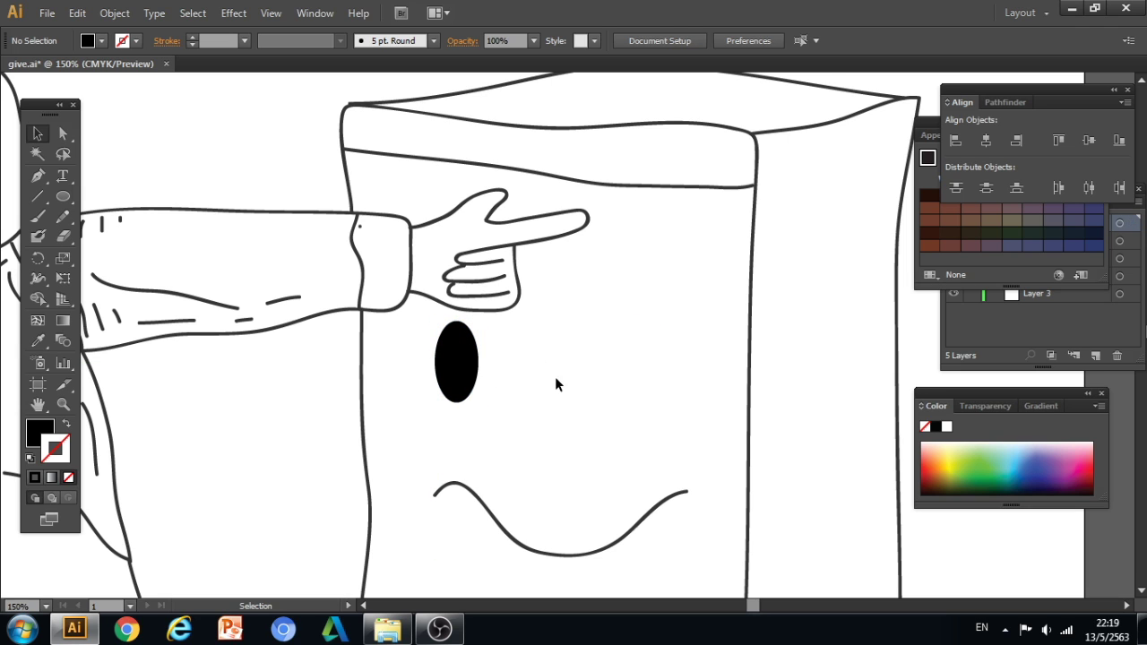
pyautogui.moveTo(465, 383); pyautogui.dragTo(650, 384)
pyautogui.click(607, 436)
pyautogui.keyDown('ctrl'); pyautogui.keyDown('alt'); pyautogui.click(638, 455); pyautogui.keyUp('alt'); pyautogui.keyUp('ctrl')
pyautogui.keyDown('ctrl'); pyautogui.keyDown('alt'); pyautogui.click(639, 455); pyautogui.keyUp('alt'); pyautogui.keyUp('ctrl')
pyautogui.moveTo(553, 405); pyautogui.dragTo(565, 461)
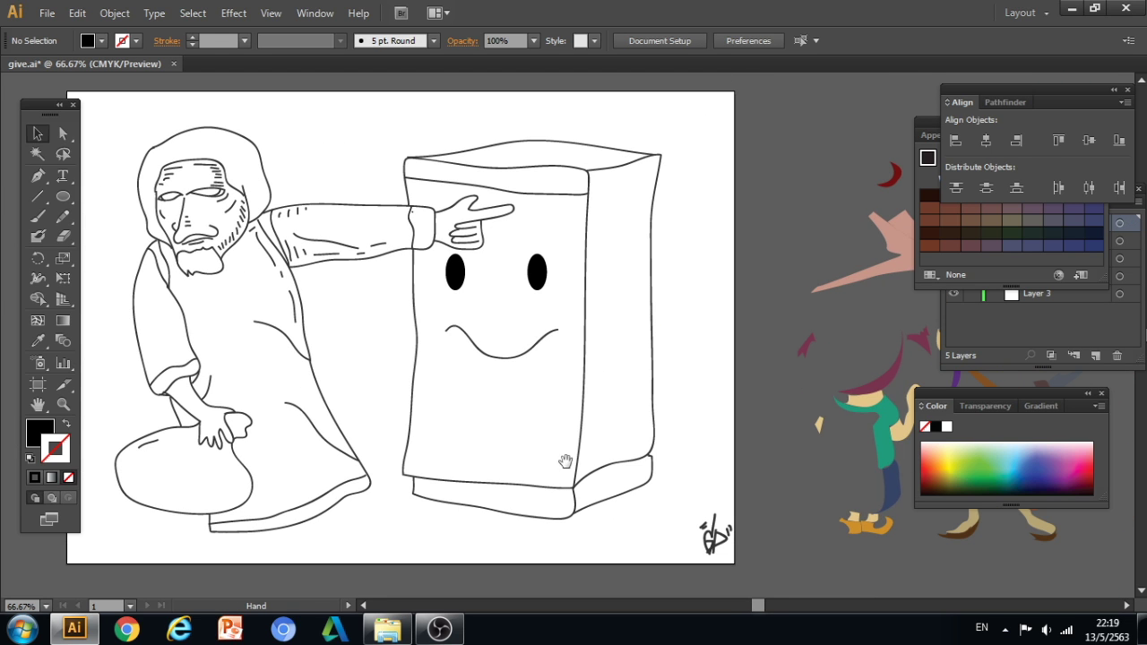
# Hand-letter "GiveBox." in graffiti style with 1 pt black brush strokes on the box's front below the mouth.
pyautogui.keyDown('ctrl'); pyautogui.click(556, 445); pyautogui.keyUp('ctrl')
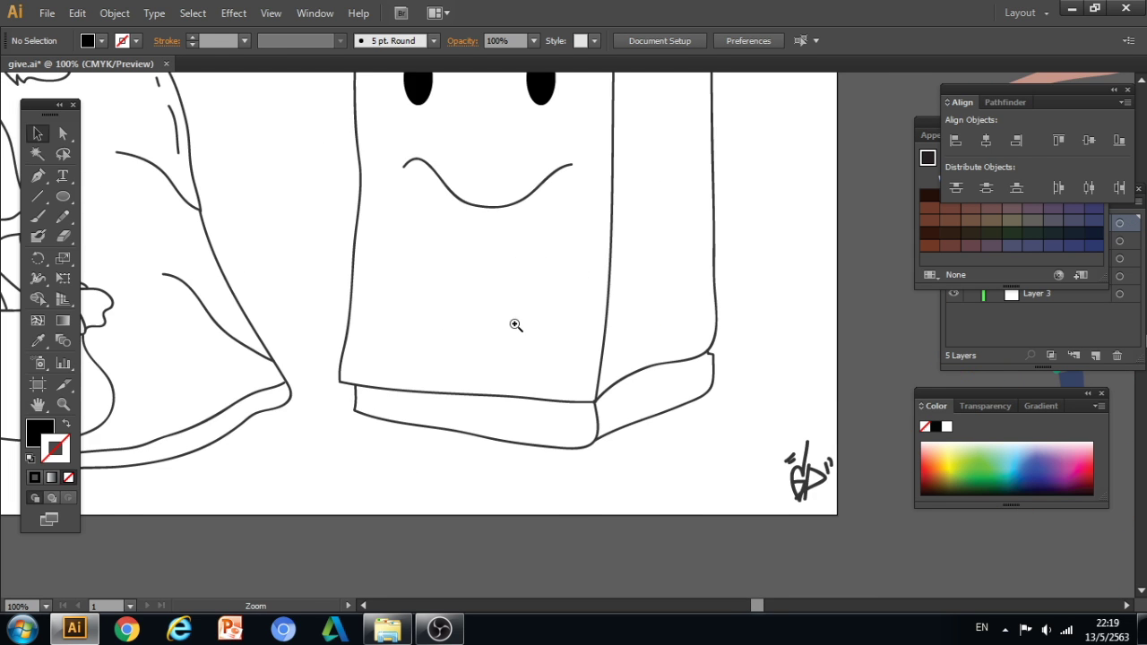
pyautogui.keyDown('ctrl'); pyautogui.click(515, 325); pyautogui.keyUp('ctrl')
pyautogui.click(38, 218)
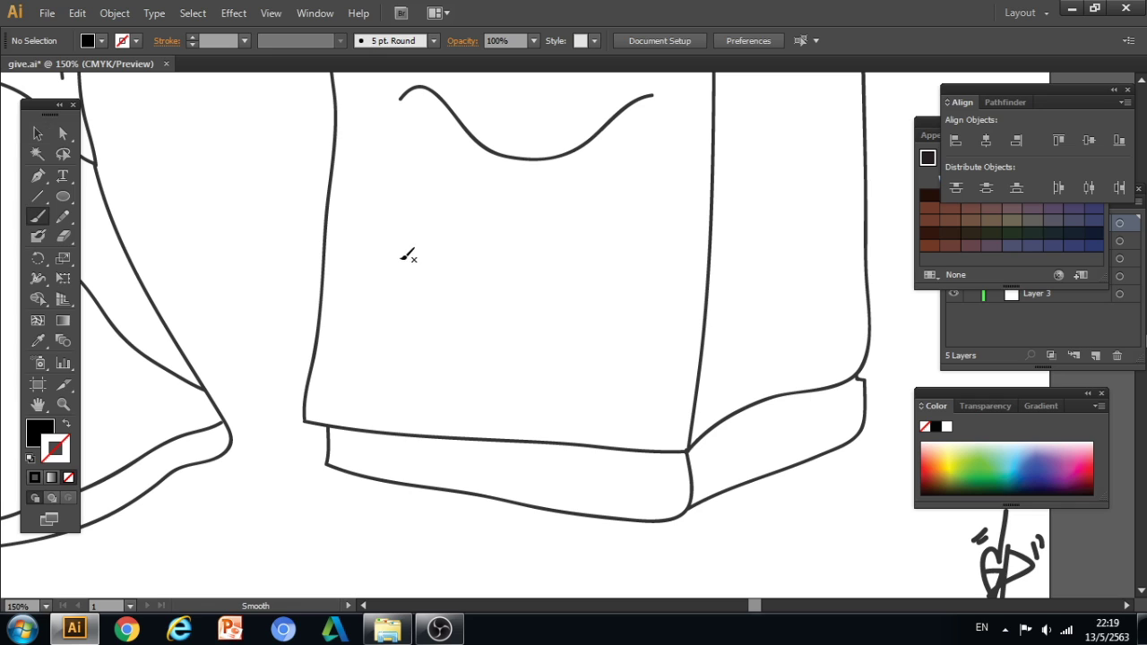
pyautogui.moveTo(395, 265)
pyautogui.mouseDown()
pyautogui.moveTo(435, 256)
pyautogui.moveTo(396, 291)
pyautogui.moveTo(387, 237)
pyautogui.moveTo(413, 256)
pyautogui.moveTo(408, 219)
pyautogui.moveTo(422, 299)
pyautogui.mouseUp()
pyautogui.moveTo(434, 239)
pyautogui.mouseDown()
pyautogui.moveTo(438, 287)
pyautogui.moveTo(446, 242)
pyautogui.moveTo(470, 252)
pyautogui.moveTo(464, 240)
pyautogui.moveTo(458, 292)
pyautogui.moveTo(485, 261)
pyautogui.mouseUp()
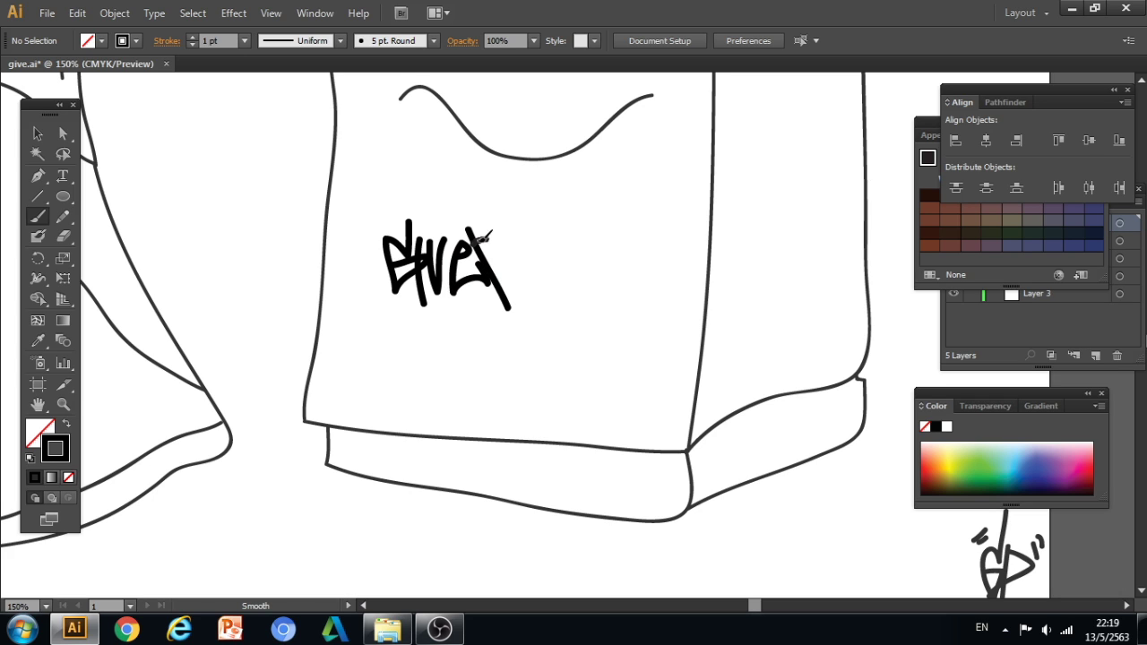
pyautogui.moveTo(482, 236)
pyautogui.mouseDown()
pyautogui.moveTo(510, 258)
pyautogui.moveTo(500, 269)
pyautogui.moveTo(530, 269)
pyautogui.moveTo(499, 292)
pyautogui.moveTo(557, 263)
pyautogui.moveTo(538, 244)
pyautogui.moveTo(565, 276)
pyautogui.moveTo(592, 266)
pyautogui.mouseUp()
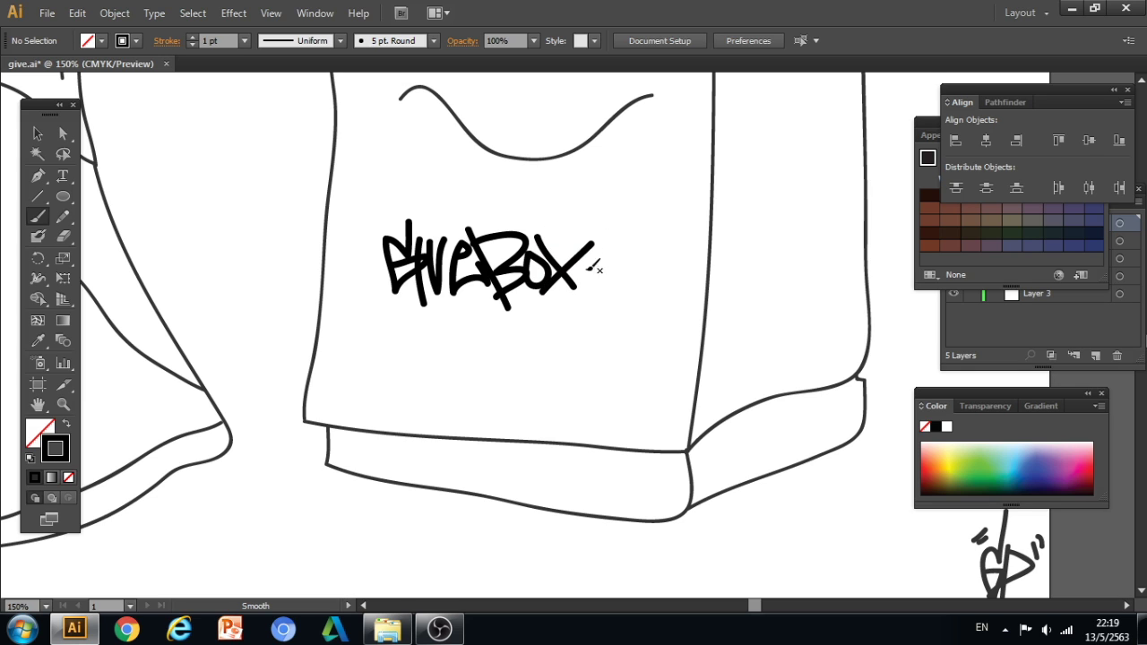
pyautogui.click(585, 292)
pyautogui.moveTo(358, 333)
pyautogui.mouseDown()
pyautogui.moveTo(413, 313)
pyautogui.moveTo(602, 298)
pyautogui.mouseUp()
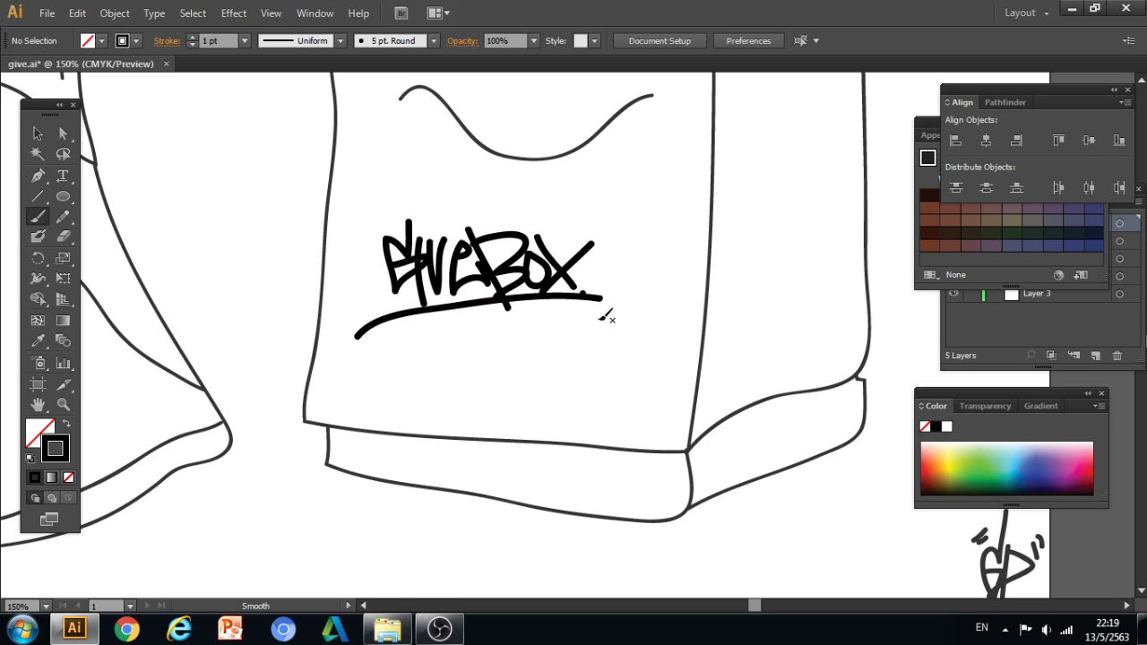
pyautogui.hotkey('ctrl', 'z')
pyautogui.moveTo(389, 311); pyautogui.dragTo(616, 304)
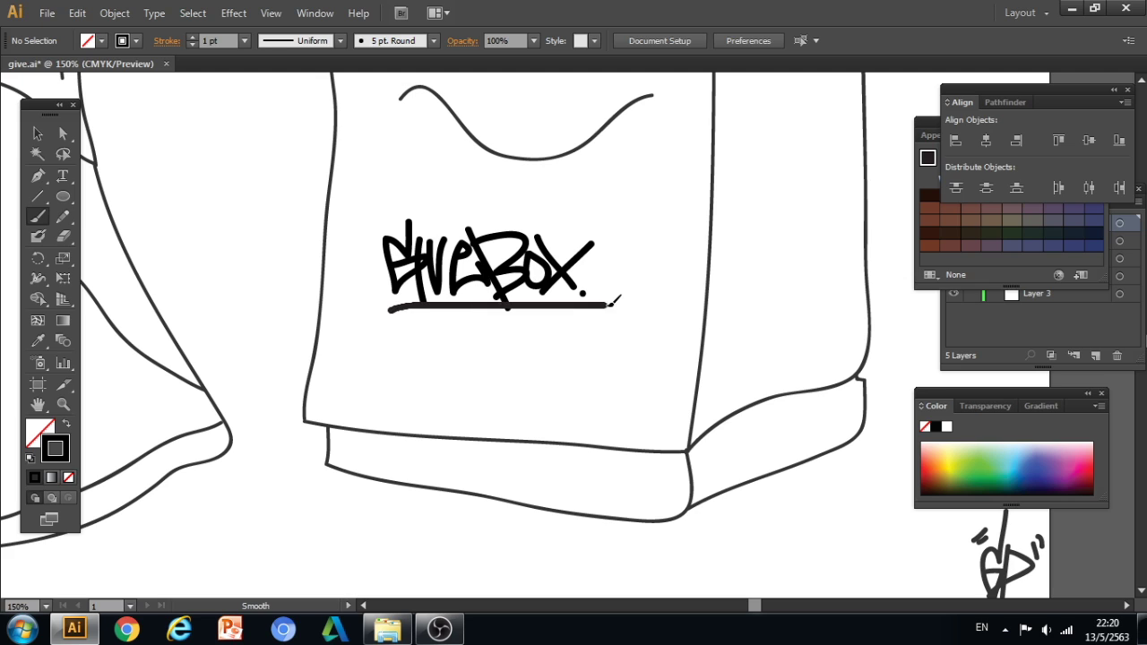
pyautogui.hotkey('ctrl', 'z')
pyautogui.moveTo(368, 318)
pyautogui.mouseDown()
pyautogui.moveTo(456, 303)
pyautogui.moveTo(618, 311)
pyautogui.mouseUp()
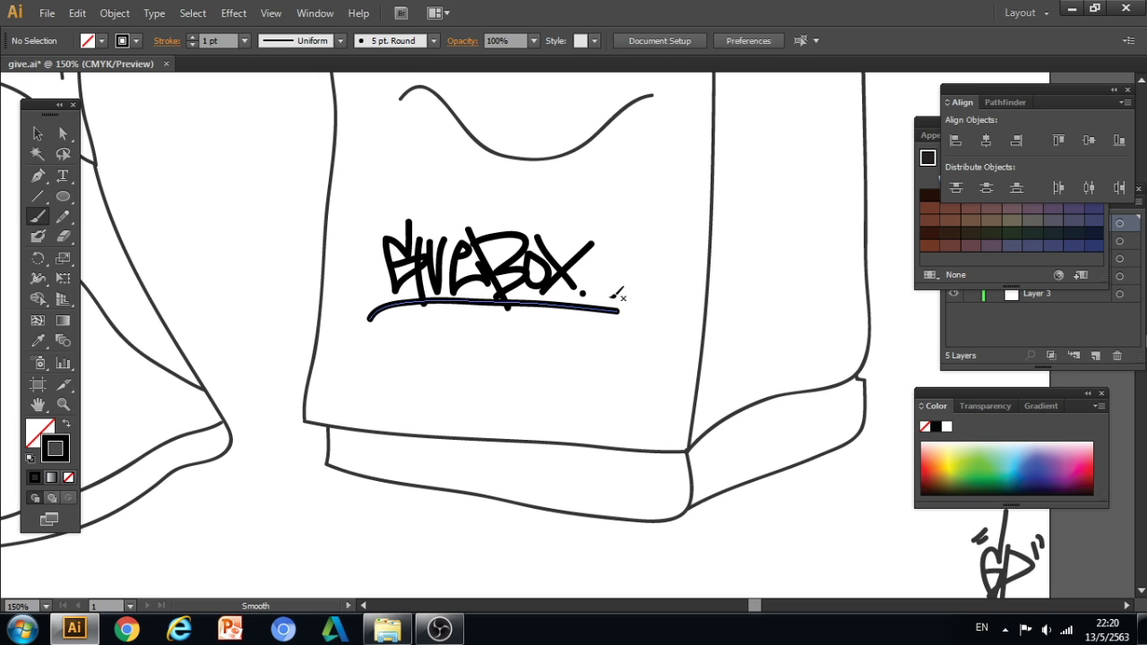
pyautogui.hotkey('ctrl', 'z')
pyautogui.moveTo(375, 314); pyautogui.dragTo(642, 303)
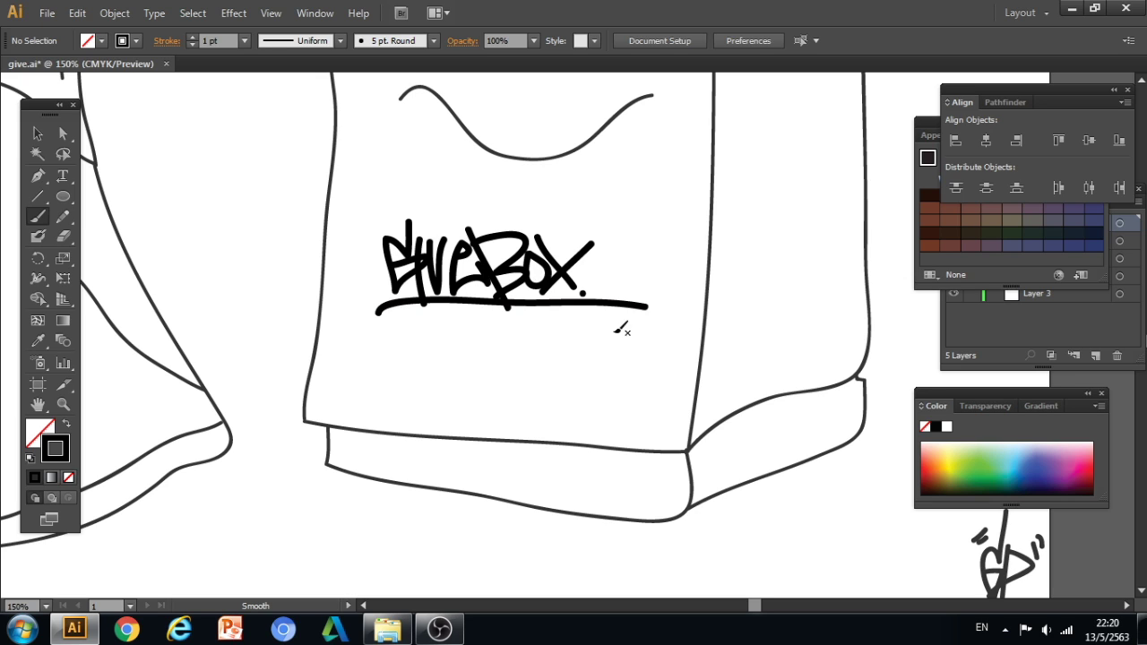
pyautogui.hotkey('ctrl', 'z')
pyautogui.moveTo(371, 307); pyautogui.dragTo(610, 298)
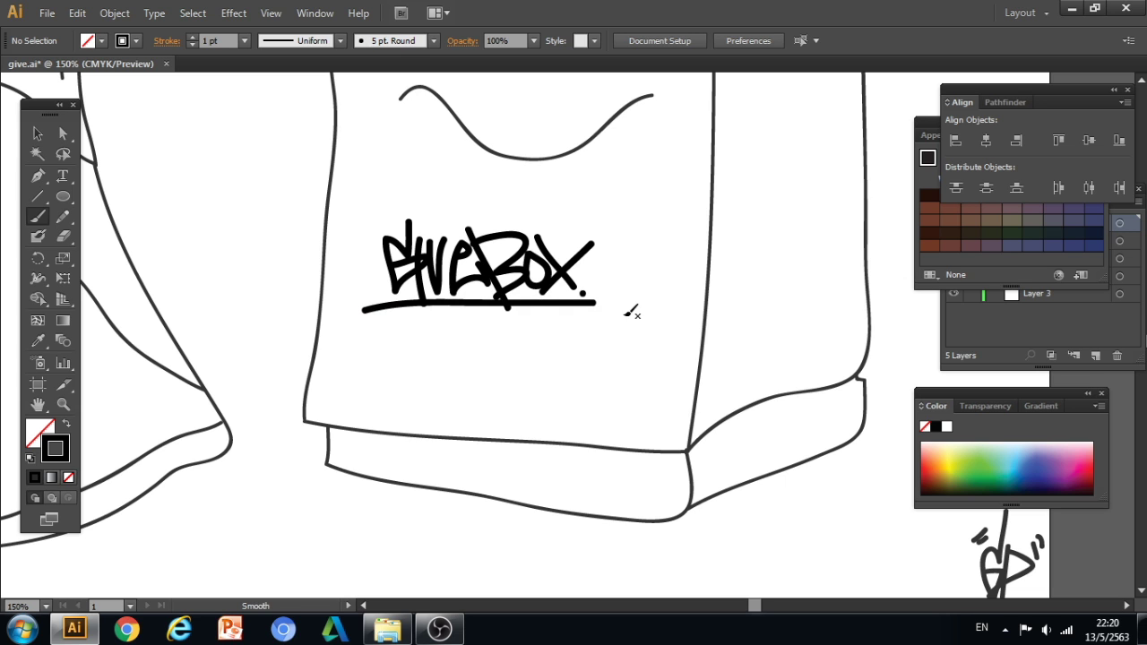
pyautogui.hotkey('ctrl', 'z')
# Brush an underline beneath the GiveBox lettering.
pyautogui.moveTo(375, 305)
pyautogui.mouseDown()
pyautogui.moveTo(602, 301)
pyautogui.moveTo(628, 351)
pyautogui.moveTo(593, 375)
pyautogui.mouseUp()
pyautogui.keyDown('ctrl'); pyautogui.keyDown('alt'); pyautogui.click(630, 354); pyautogui.keyUp('alt'); pyautogui.keyUp('ctrl')
pyautogui.keyDown('ctrl'); pyautogui.keyDown('alt'); pyautogui.click(630, 353); pyautogui.keyUp('alt'); pyautogui.keyUp('ctrl')
pyautogui.keyDown('ctrl'); pyautogui.keyDown('alt'); pyautogui.click(630, 353); pyautogui.keyUp('alt'); pyautogui.keyUp('ctrl')
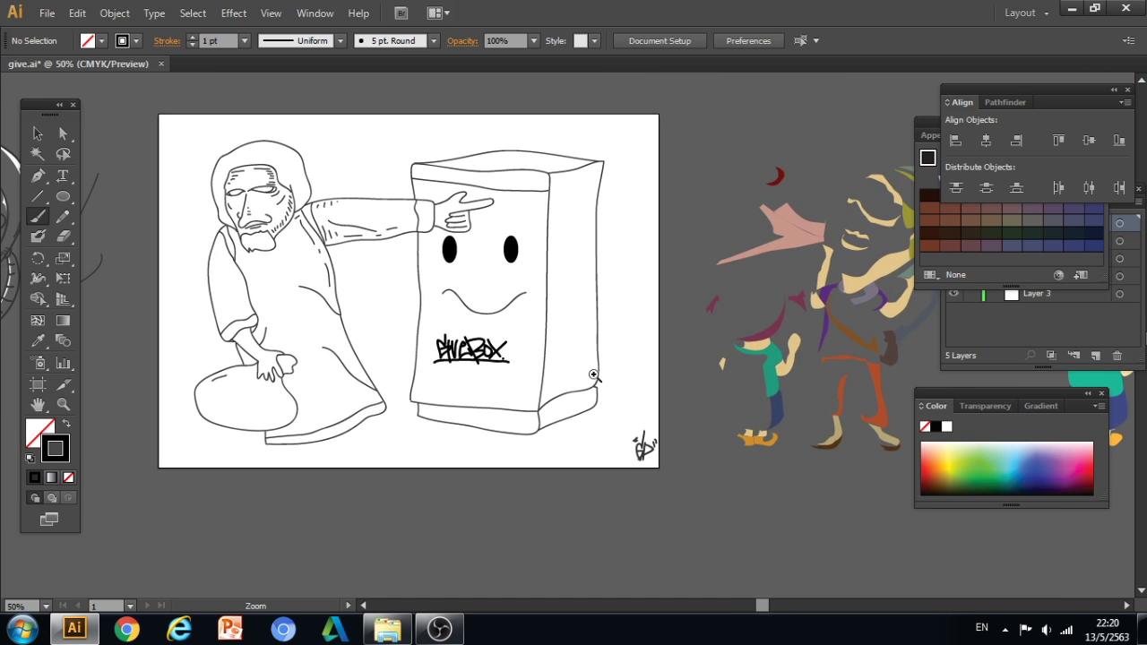
# Group the GiveBox lettering with its underline and enlarge the group slightly on the box's front.
pyautogui.click(594, 375)
pyautogui.press('v')
pyautogui.moveTo(490, 352); pyautogui.dragTo(366, 305)
pyautogui.click(492, 371)
pyautogui.moveTo(492, 371); pyautogui.dragTo(372, 298)
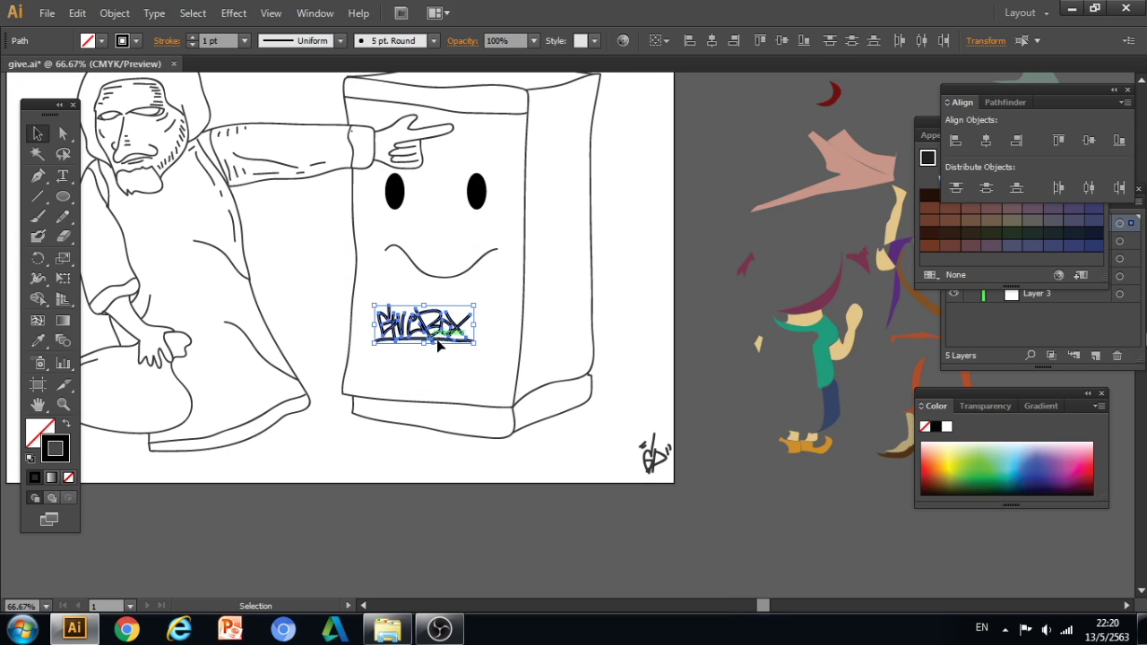
pyautogui.hotkey('ctrl', 'g')
pyautogui.moveTo(475, 344); pyautogui.dragTo(493, 357)
pyautogui.click(484, 374)
pyautogui.press('space')
pyautogui.moveTo(601, 336); pyautogui.dragTo(659, 399)
# Recolor the stroke of the GiveBox lettering group to dark red.
pyautogui.moveTo(533, 438); pyautogui.dragTo(482, 393)
pyautogui.click(938, 461)
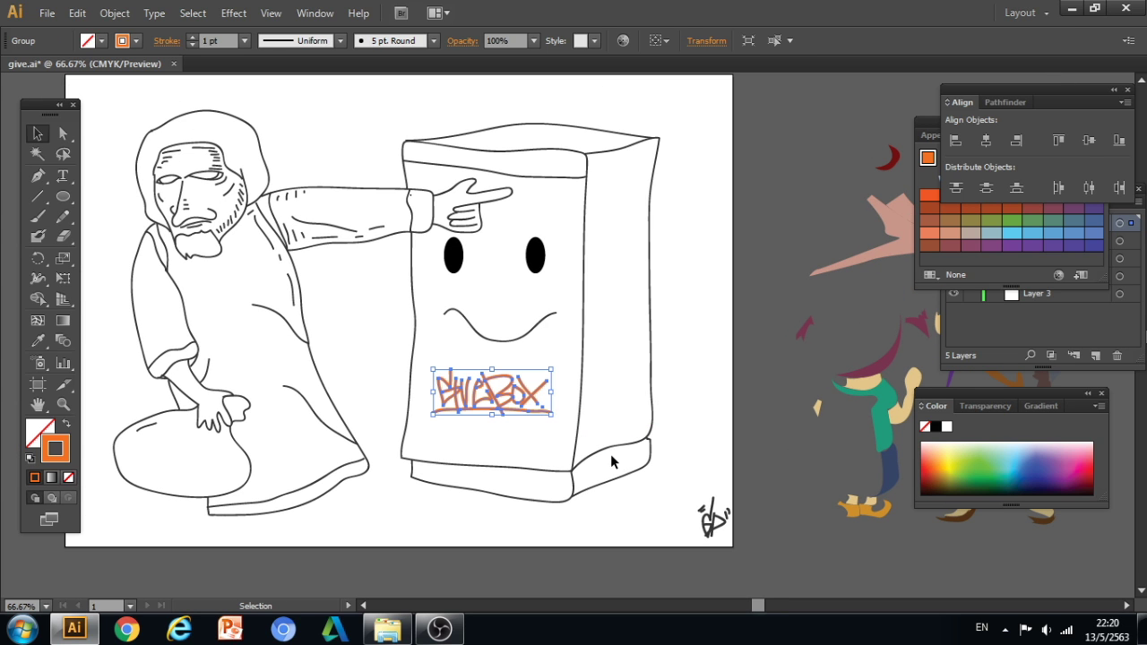
pyautogui.click(927, 463)
pyautogui.click(928, 469)
pyautogui.click(925, 477)
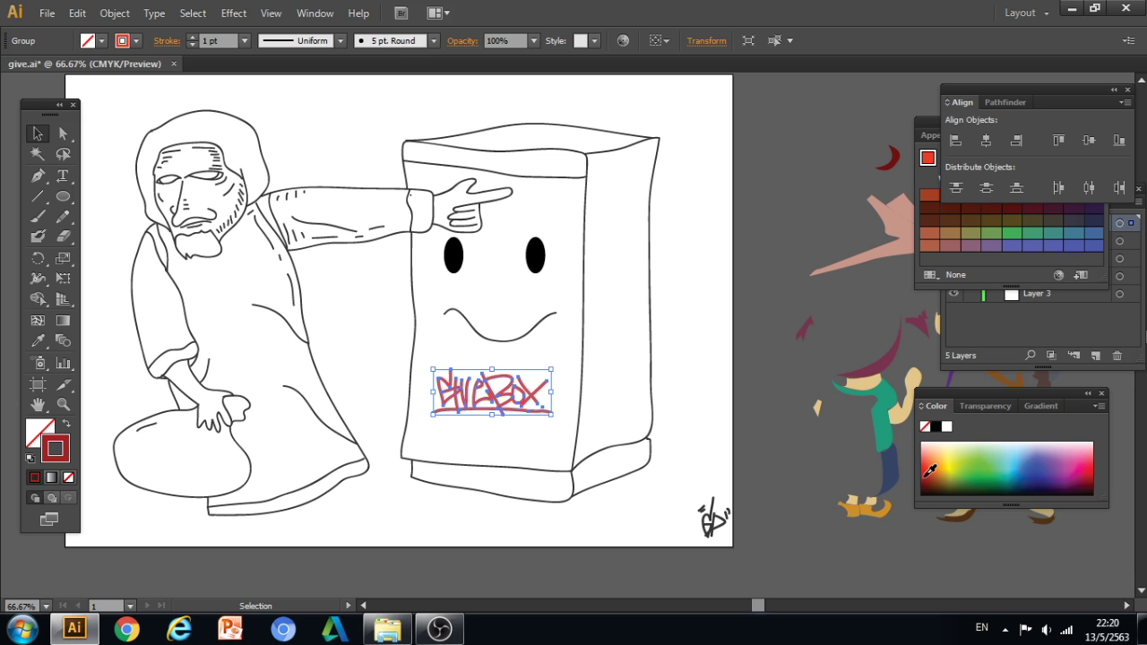
pyautogui.click(687, 523)
pyautogui.moveTo(607, 415); pyautogui.dragTo(605, 440)
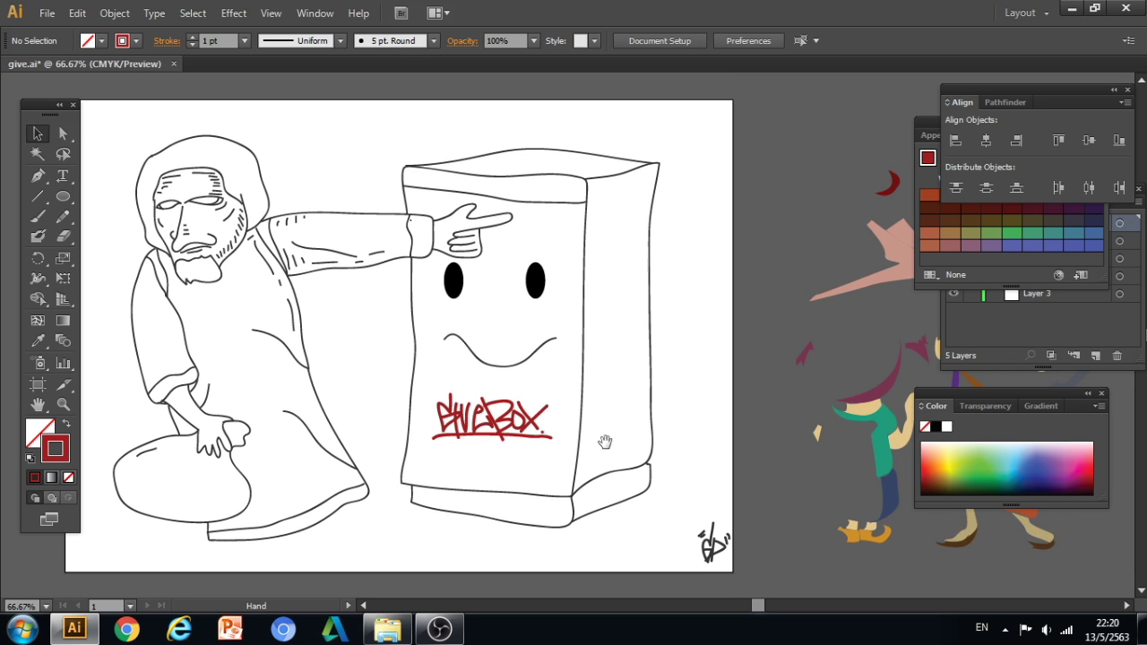
pyautogui.moveTo(487, 402); pyautogui.dragTo(547, 353)
pyautogui.click(37, 183)
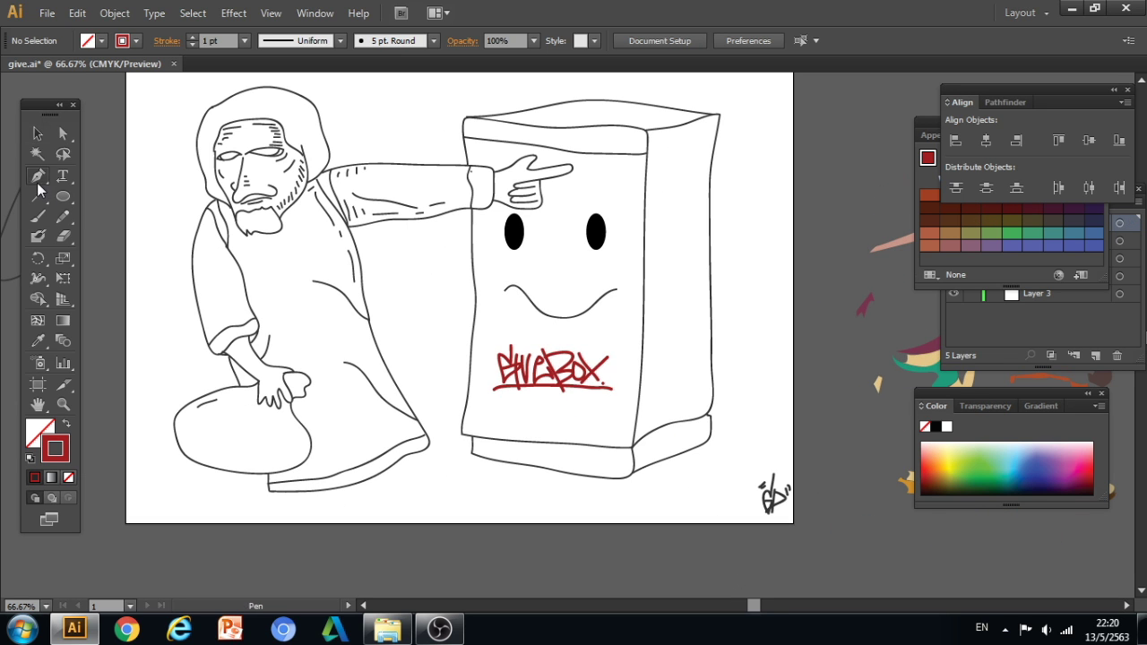
pyautogui.click(38, 218)
pyautogui.scroll(1, 348, 457)
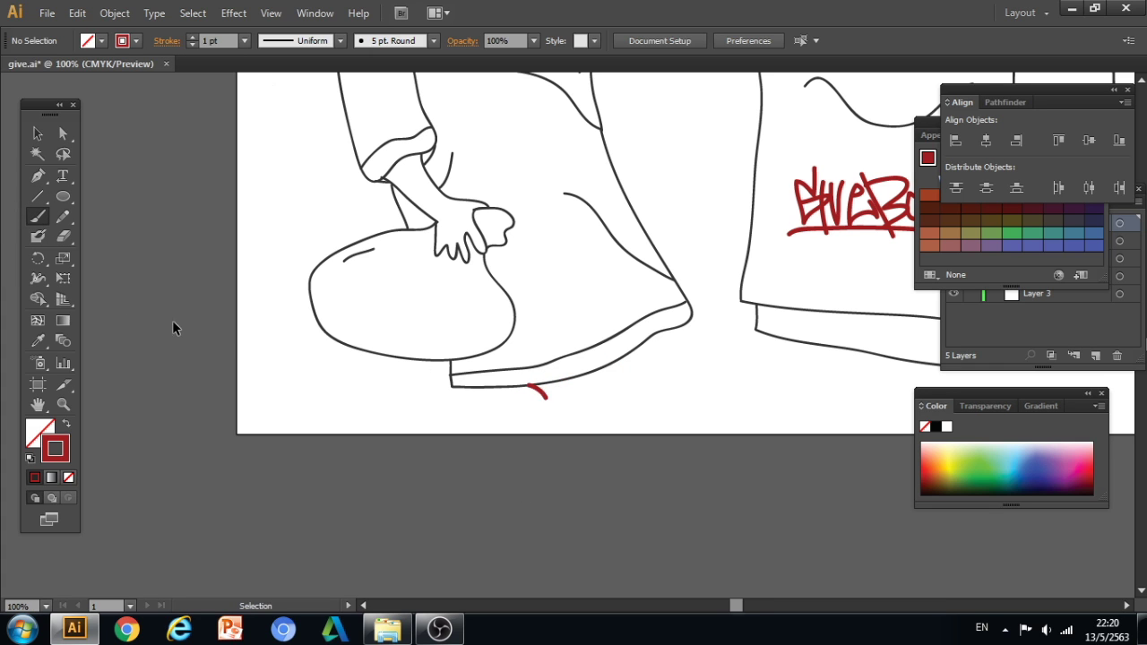
pyautogui.hotkey('ctrl', 'z')
# Sample the sack outline's dark grey 0.5 pt stroke for the Paintbrush and undo the trial stroke along the robe's hem.
pyautogui.click(38, 340)
pyautogui.click(452, 360)
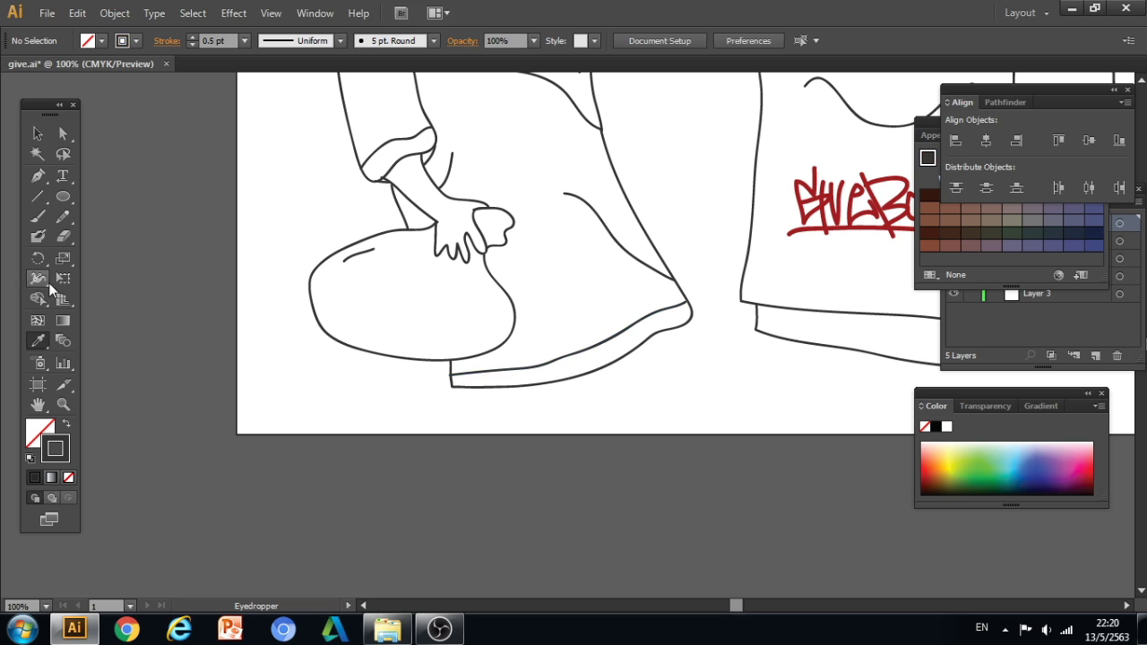
pyautogui.click(38, 216)
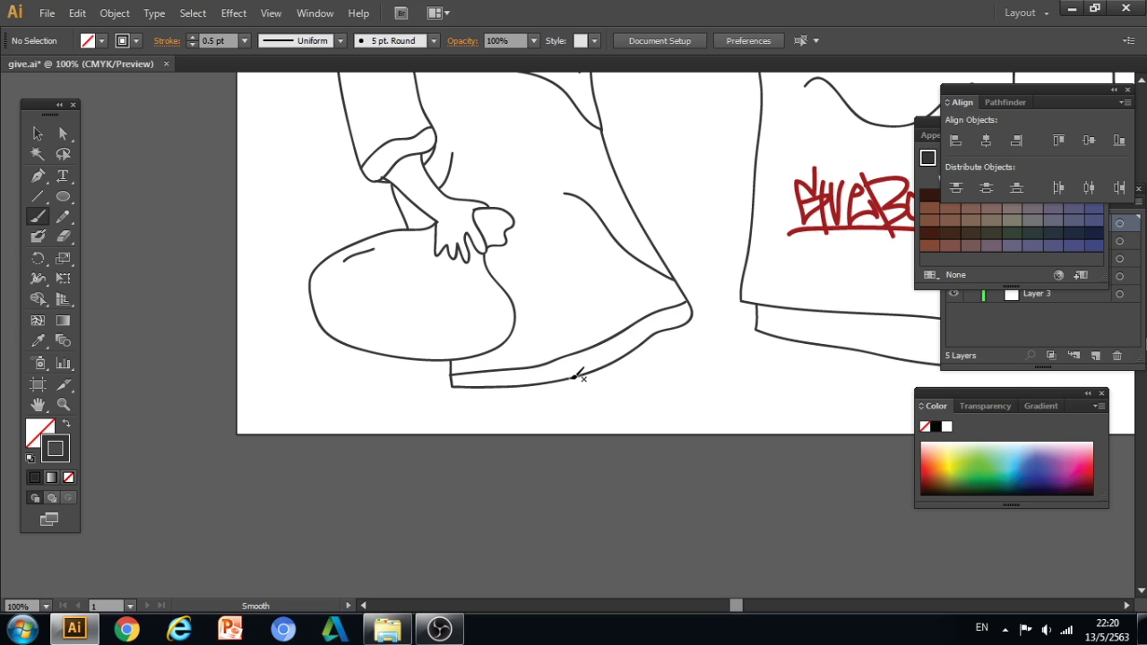
pyautogui.moveTo(492, 388); pyautogui.dragTo(506, 389)
pyautogui.hotkey('ctrl', 'z')
# Paint a slightly sloping dark grey ground line beneath the sack, ending just before the robe's hem.
pyautogui.click(38, 341)
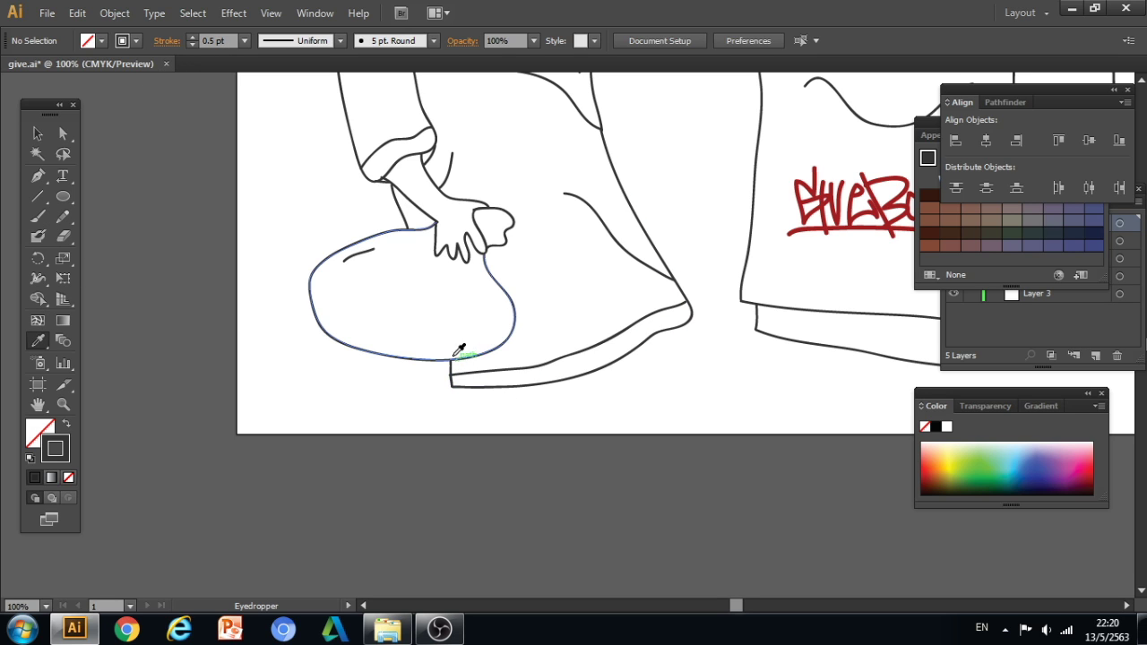
pyautogui.click(38, 216)
pyautogui.moveTo(287, 347); pyautogui.dragTo(420, 367)
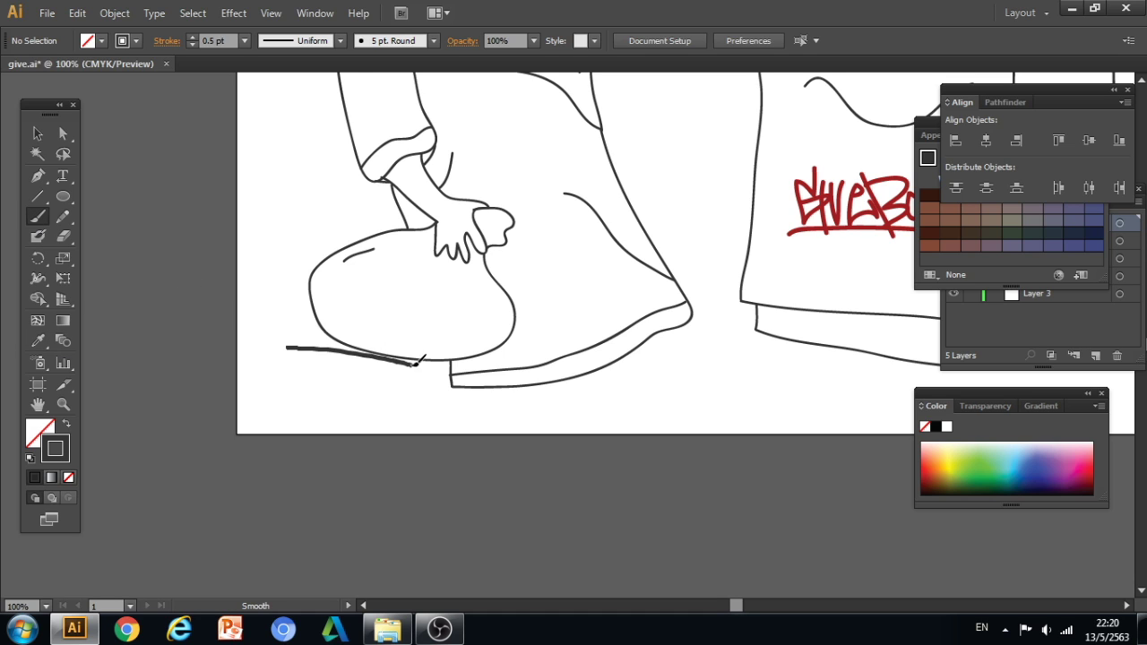
pyautogui.click(38, 132)
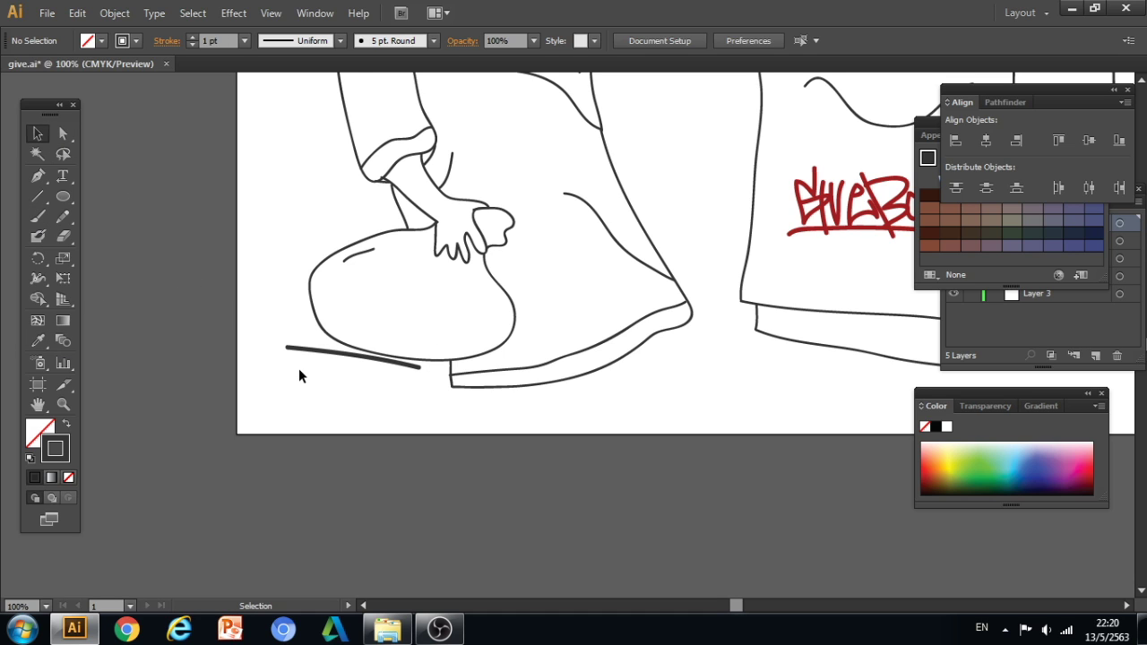
# Set the stroke weight of the ground line beneath the sack to 0.5 pt.
pyautogui.moveTo(298, 368); pyautogui.dragTo(266, 182)
pyautogui.click(244, 40)
pyautogui.click(248, 73)
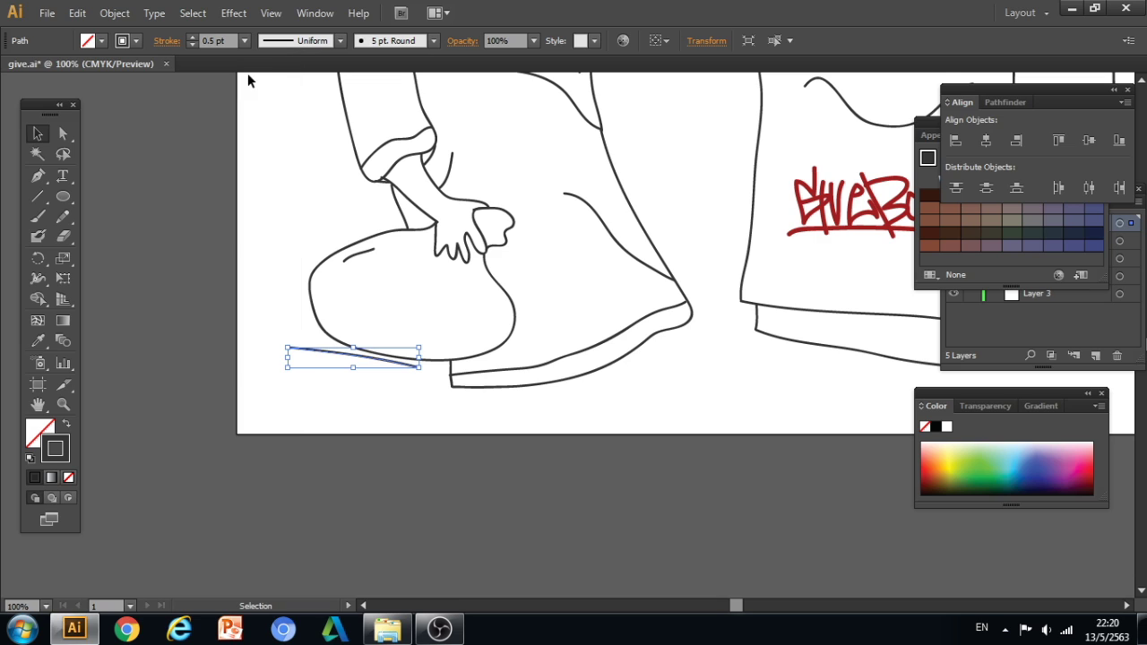
# Try to paint a jagged shadow outline with the Paintbrush along the ground below the robe's hem.
pyautogui.click(37, 217)
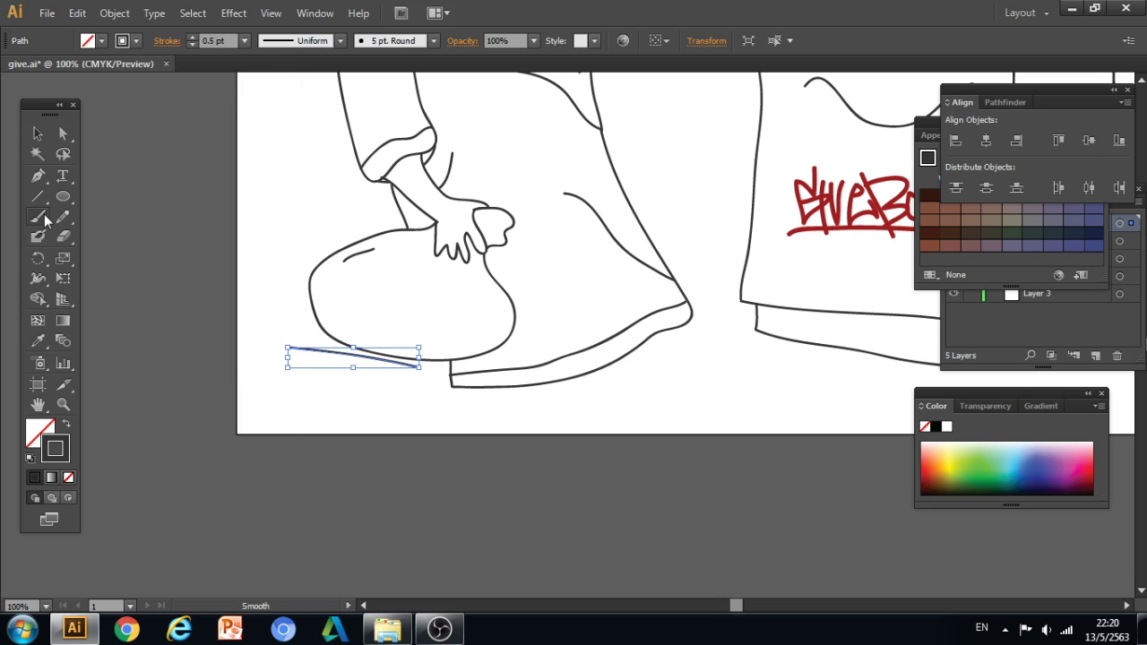
pyautogui.hotkey('ctrl', 'shift', 'a')
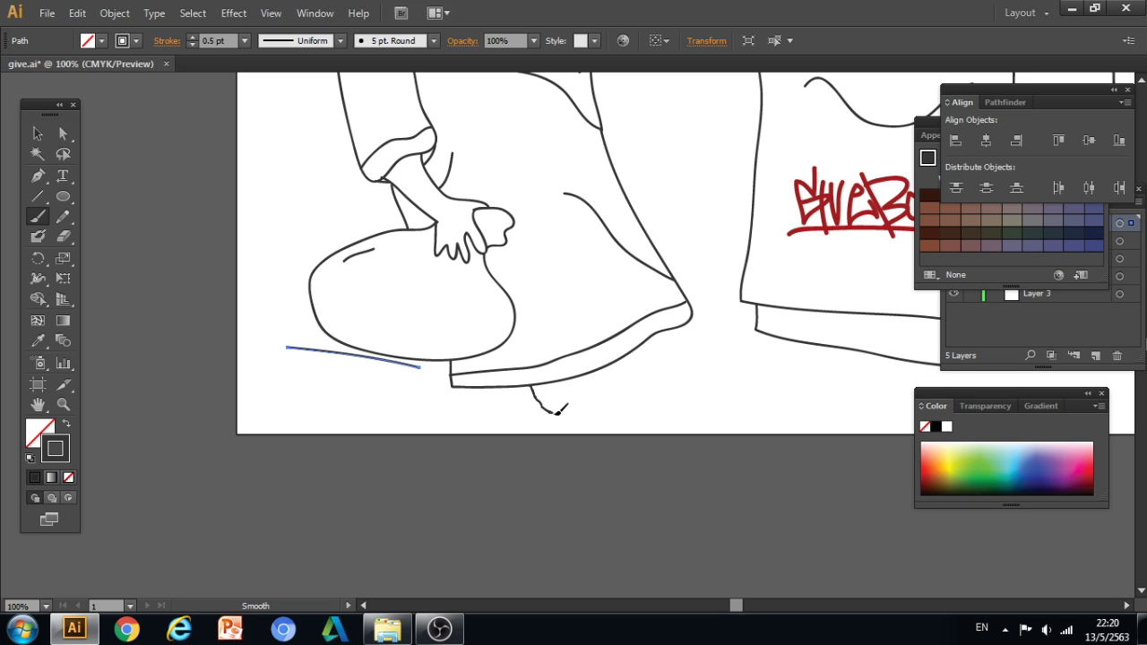
pyautogui.moveTo(588, 409)
pyautogui.mouseDown()
pyautogui.moveTo(762, 405)
pyautogui.moveTo(675, 379)
pyautogui.moveTo(739, 365)
pyautogui.moveTo(654, 336)
pyautogui.mouseUp()
pyautogui.keyDown('ctrl'); pyautogui.keyDown('alt'); pyautogui.click(743, 364); pyautogui.keyUp('alt'); pyautogui.keyUp('ctrl')
pyautogui.keyDown('ctrl'); pyautogui.keyDown('alt'); pyautogui.click(743, 364); pyautogui.keyUp('alt'); pyautogui.keyUp('ctrl')
pyautogui.moveTo(551, 276)
pyautogui.mouseDown()
pyautogui.moveTo(621, 487)
pyautogui.moveTo(597, 423)
pyautogui.mouseUp()
pyautogui.keyDown('ctrl'); pyautogui.click(554, 462); pyautogui.keyUp('ctrl')
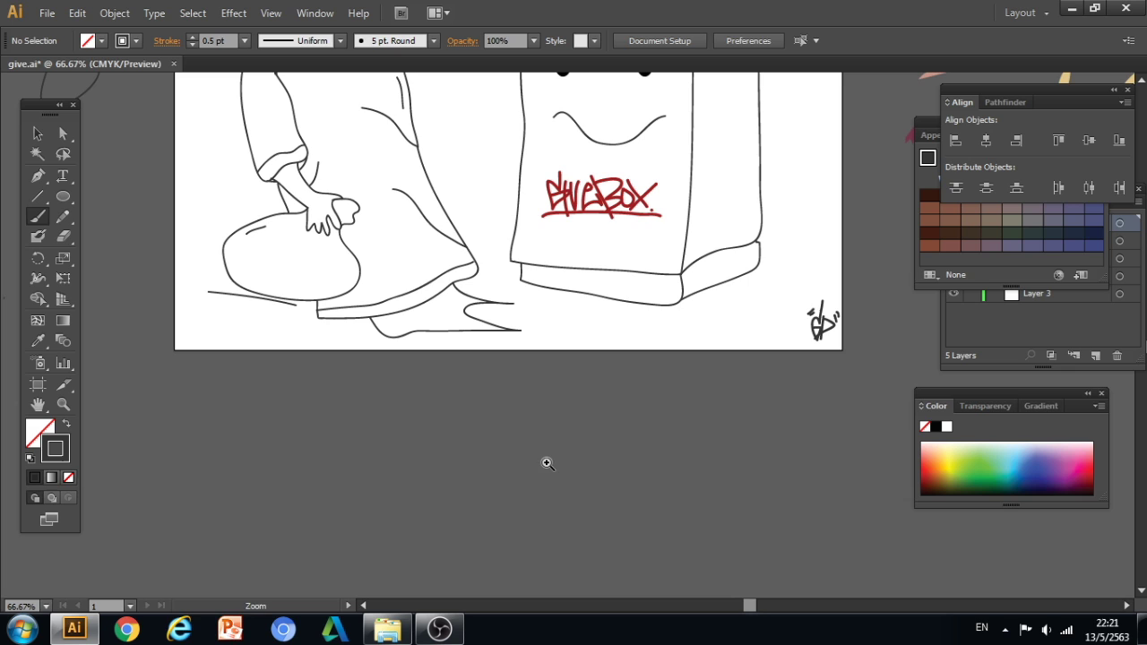
pyautogui.keyDown('ctrl'); pyautogui.click(508, 246); pyautogui.keyUp('ctrl')
pyautogui.hotkey('ctrl', 'z')
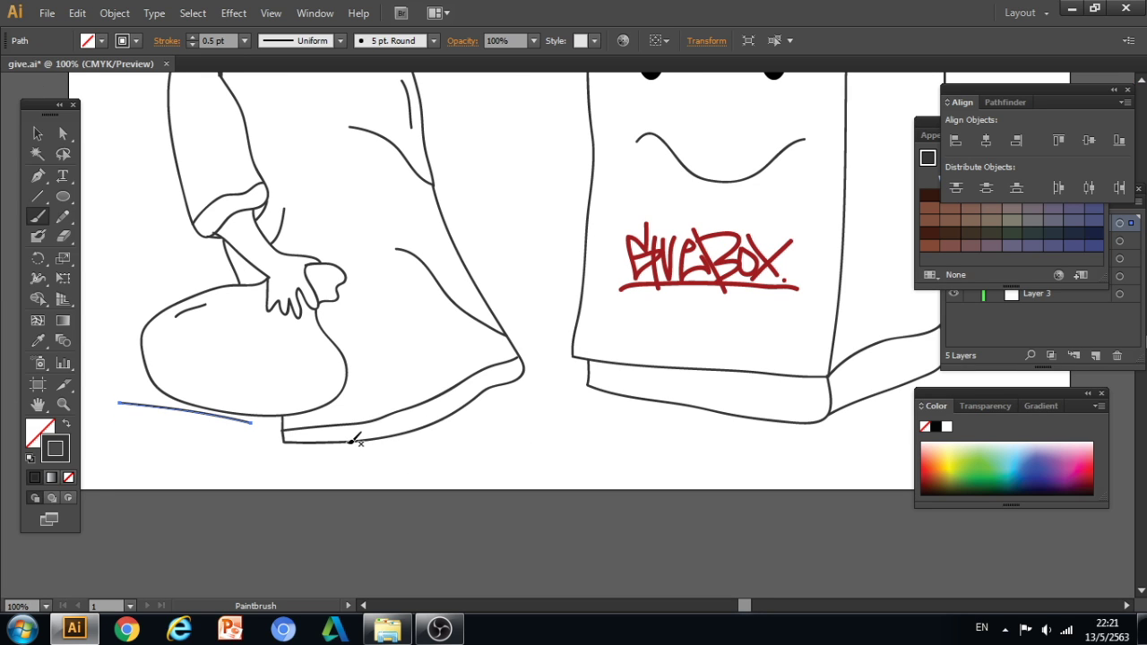
# Paint a jagged shadow outline from beneath the robe's hem to its front corner and remove the ground line beneath the sack.
pyautogui.moveTo(355, 453)
pyautogui.mouseDown()
pyautogui.moveTo(419, 463)
pyautogui.moveTo(401, 455)
pyautogui.moveTo(417, 450)
pyautogui.moveTo(516, 464)
pyautogui.moveTo(481, 444)
pyautogui.moveTo(505, 442)
pyautogui.moveTo(566, 454)
pyautogui.moveTo(531, 429)
pyautogui.mouseUp()
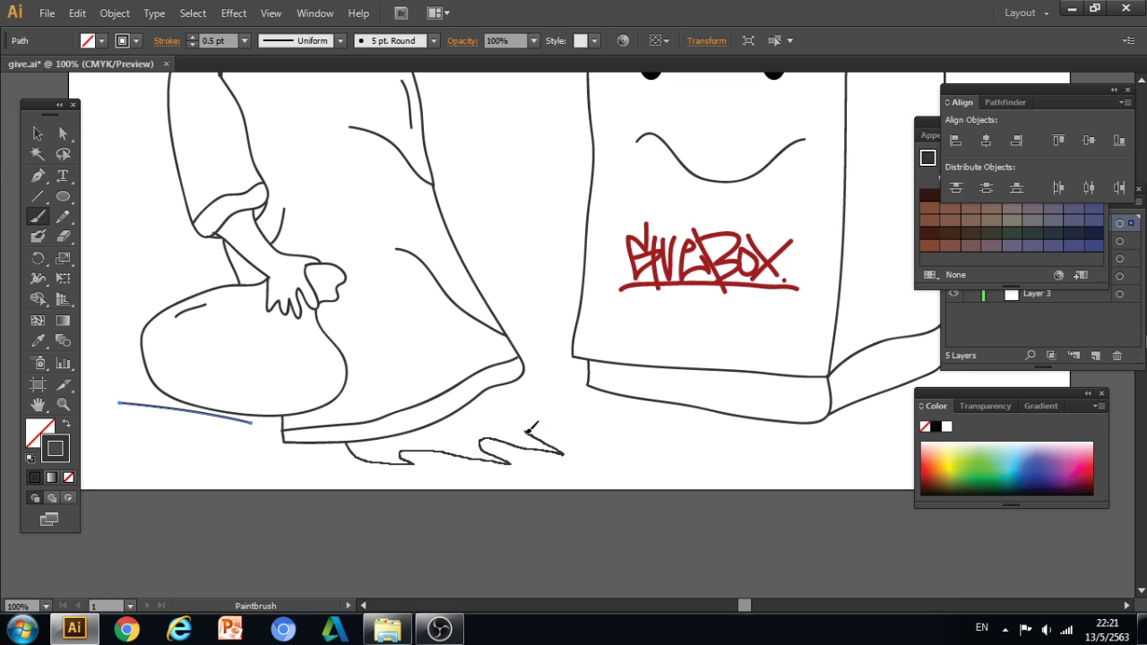
pyautogui.moveTo(514, 381); pyautogui.dragTo(516, 378)
pyautogui.keyDown('ctrl'); pyautogui.keyDown('alt'); pyautogui.click(509, 382); pyautogui.keyUp('alt'); pyautogui.keyUp('ctrl')
pyautogui.keyDown('ctrl'); pyautogui.keyDown('alt'); pyautogui.click(504, 337); pyautogui.keyUp('alt'); pyautogui.keyUp('ctrl')
pyautogui.moveTo(504, 337)
pyautogui.mouseDown()
pyautogui.moveTo(456, 410)
pyautogui.moveTo(378, 413)
pyautogui.mouseUp()
pyautogui.click(38, 133)
pyautogui.click(606, 508)
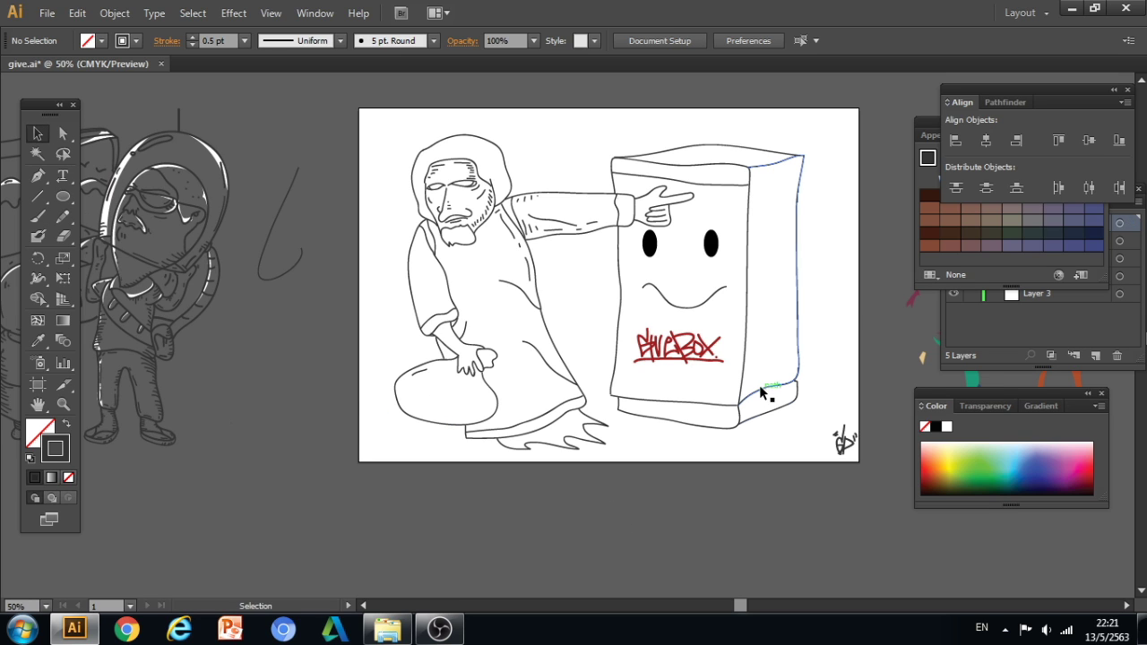
# Paint a thin, gently rising horizon line from the artboard's left edge to the man's forearm above the sack.
pyautogui.click(38, 217)
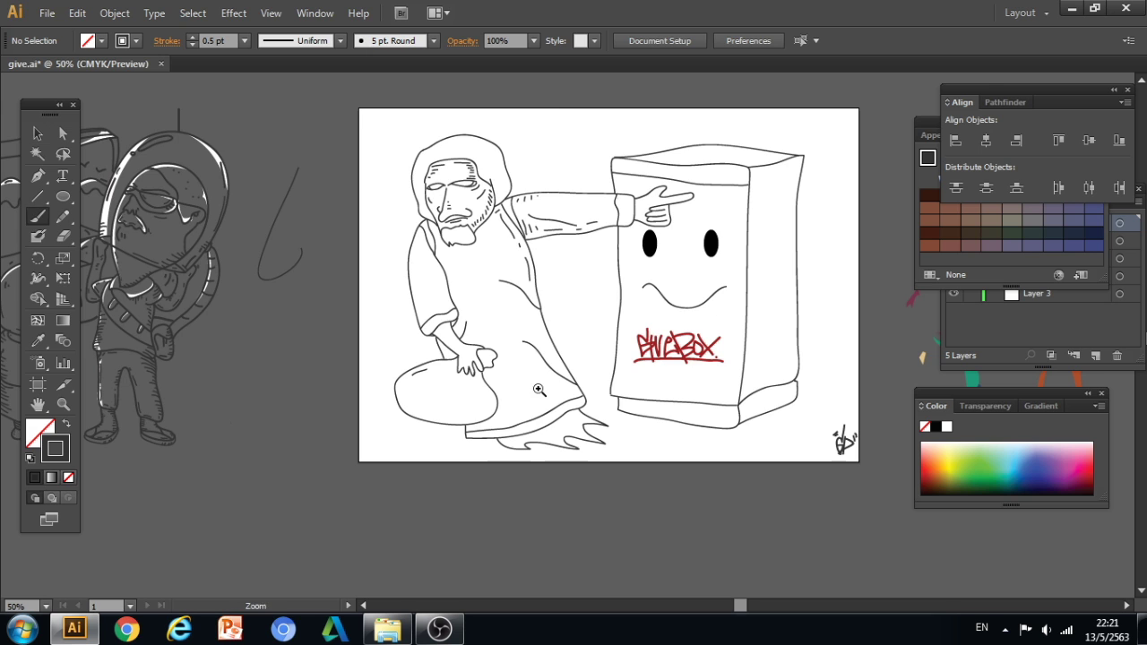
pyautogui.keyDown('ctrl'); pyautogui.click(539, 389); pyautogui.keyUp('ctrl')
pyautogui.moveTo(675, 404); pyautogui.dragTo(581, 449)
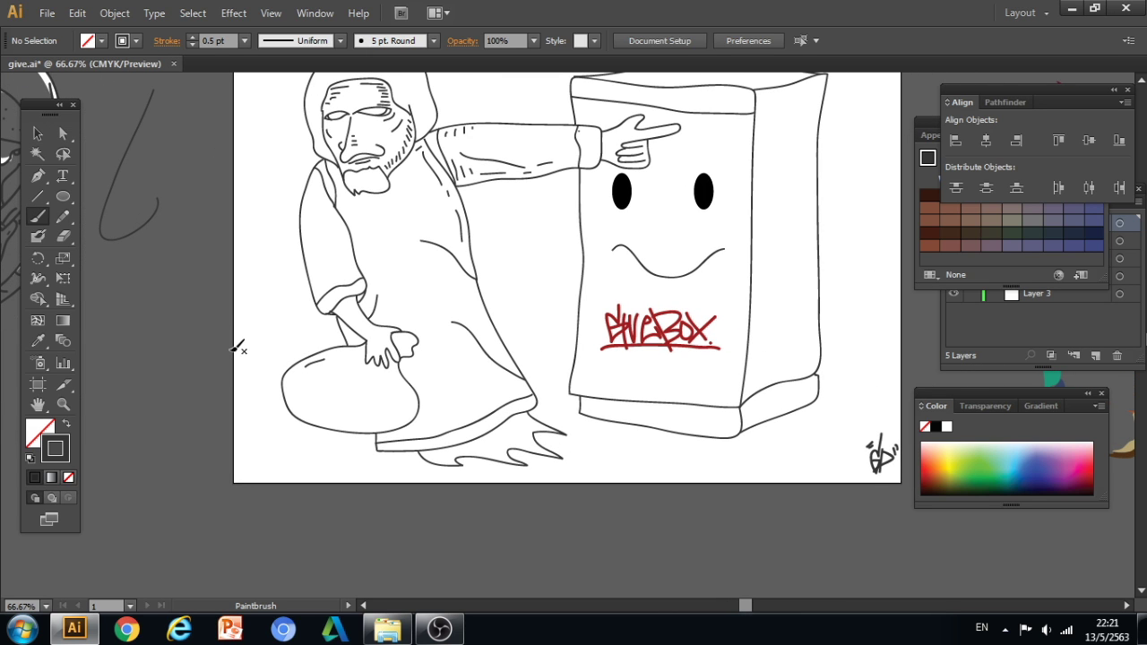
pyautogui.moveTo(237, 351); pyautogui.dragTo(862, 349)
pyautogui.press('v')
pyautogui.hotkey('ctrl', 'z')
pyautogui.moveTo(239, 342)
pyautogui.mouseDown()
pyautogui.moveTo(337, 315)
pyautogui.moveTo(352, 328)
pyautogui.moveTo(235, 349)
pyautogui.mouseUp()
pyautogui.hotkey('ctrl', 'z')
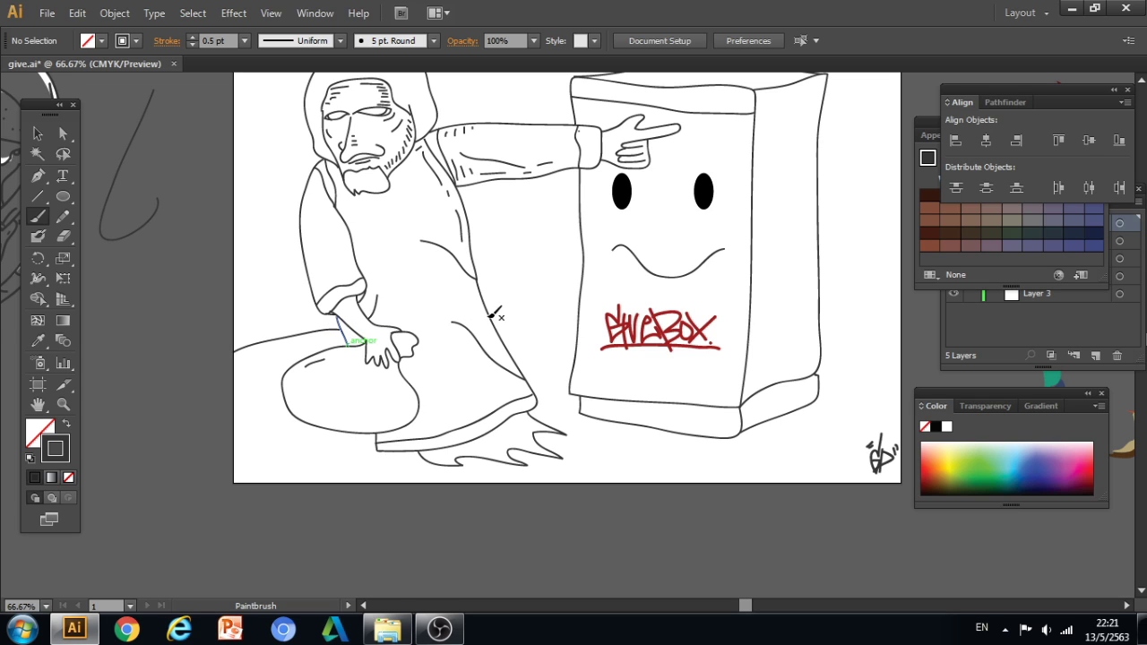
# Paint the horizon line's continuation from the robe's front edge to the box and from the box to the artboard's right edge.
pyautogui.moveTo(490, 316); pyautogui.dragTo(588, 328)
pyautogui.hotkey('ctrl', '=')
pyautogui.hotkey('ctrl', '=')
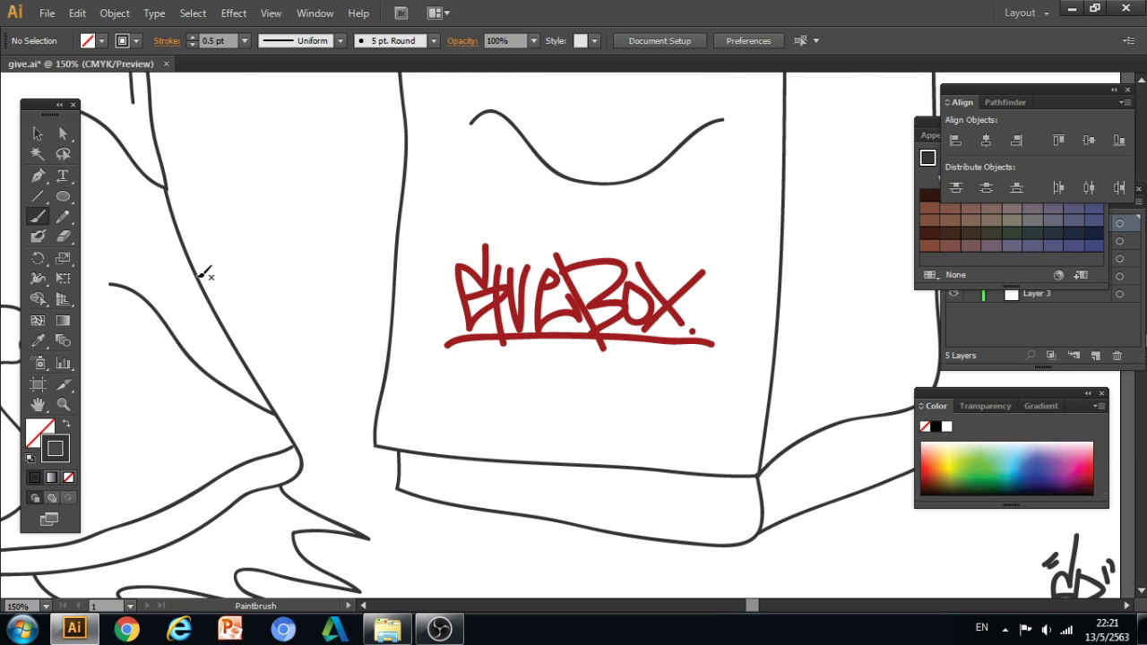
pyautogui.moveTo(196, 281); pyautogui.dragTo(395, 297)
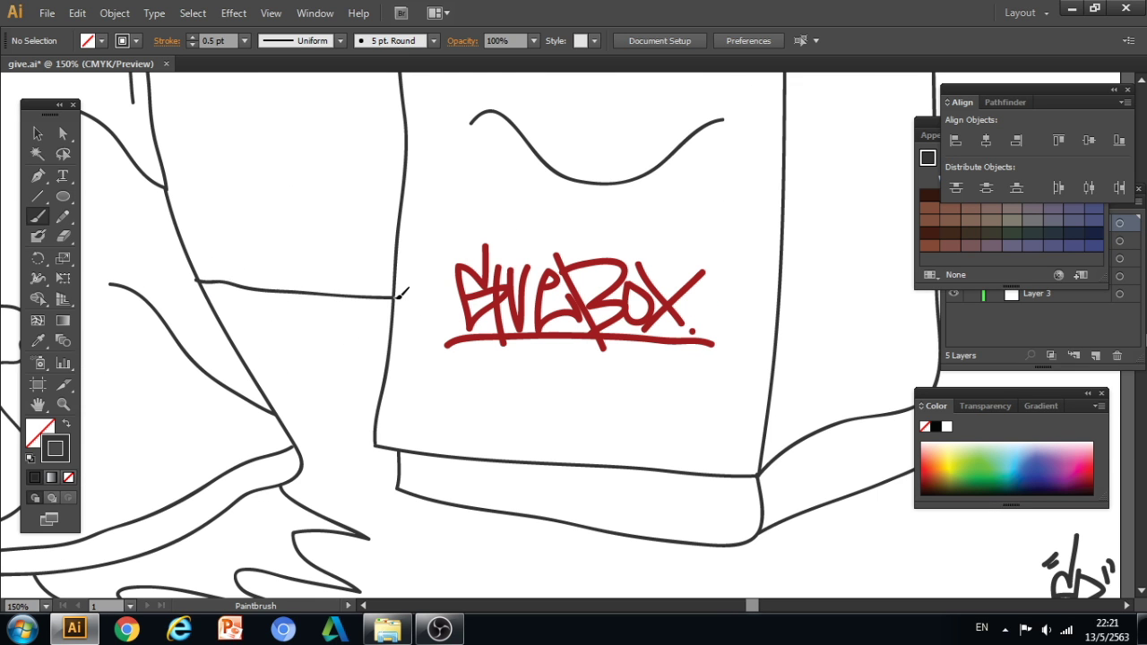
pyautogui.hotkey('ctrl', 'z')
pyautogui.moveTo(203, 284)
pyautogui.mouseDown()
pyautogui.moveTo(399, 299)
pyautogui.moveTo(242, 308)
pyautogui.moveTo(591, 326)
pyautogui.mouseUp()
pyautogui.hscroll(10, 377, 357)
pyautogui.keyDown('alt'); pyautogui.scroll(-3, 584, 397); pyautogui.keyUp('alt')
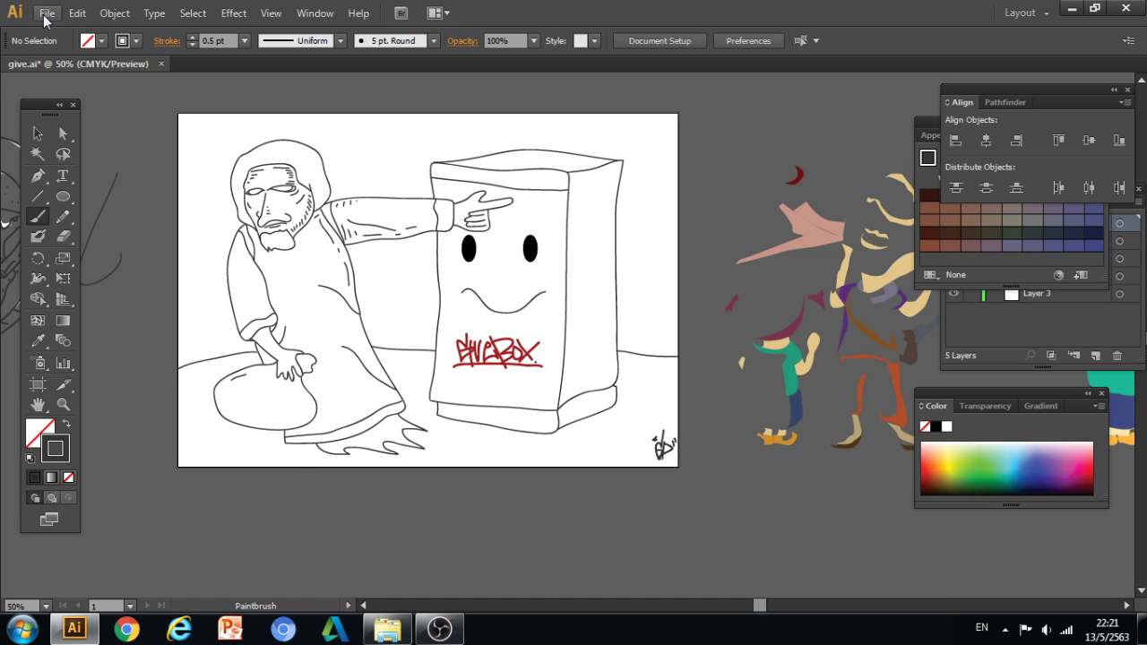
# Save the give.ai document.
pyautogui.click(47, 14)
pyautogui.click(99, 154)
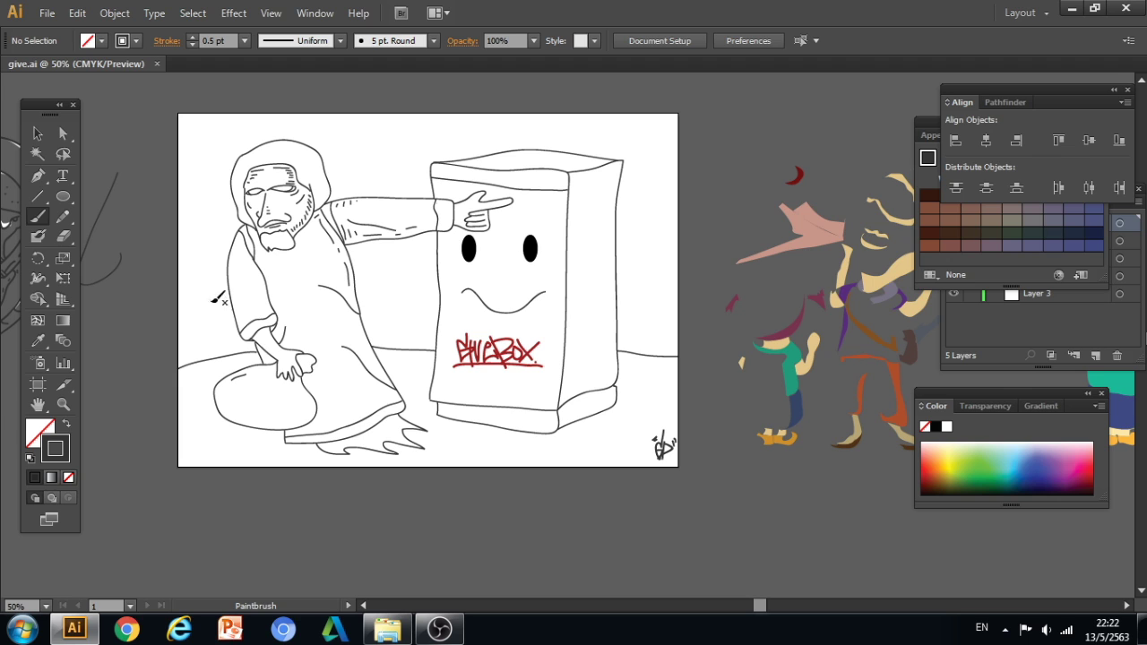
# Adjust the end anchor point of the left horizon segment where it meets the man's forearm.
pyautogui.click(63, 133)
pyautogui.click(260, 355)
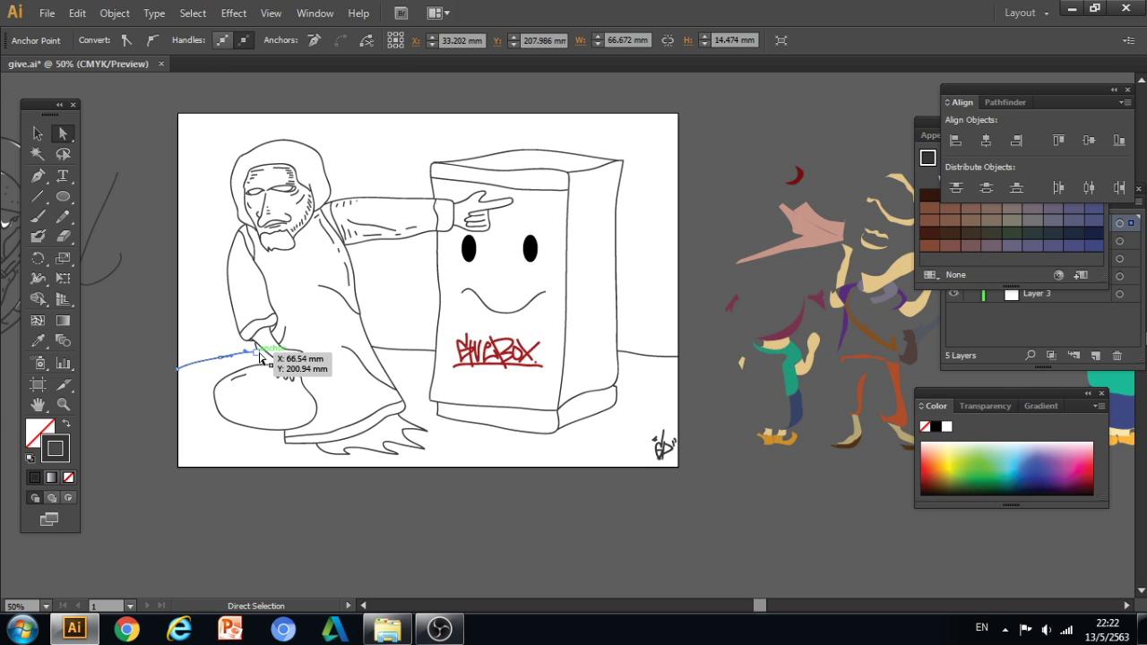
pyautogui.moveTo(259, 355)
pyautogui.mouseDown()
pyautogui.moveTo(253, 363)
pyautogui.moveTo(263, 360)
pyautogui.mouseUp()
pyautogui.click(192, 302)
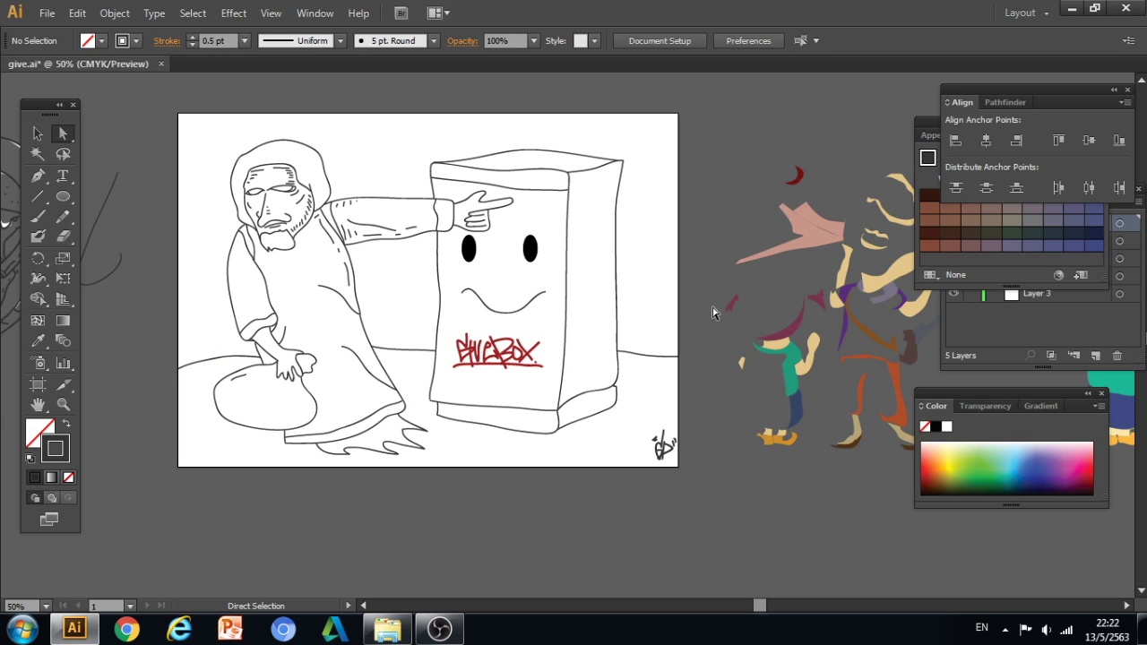
pyautogui.click(148, 624)
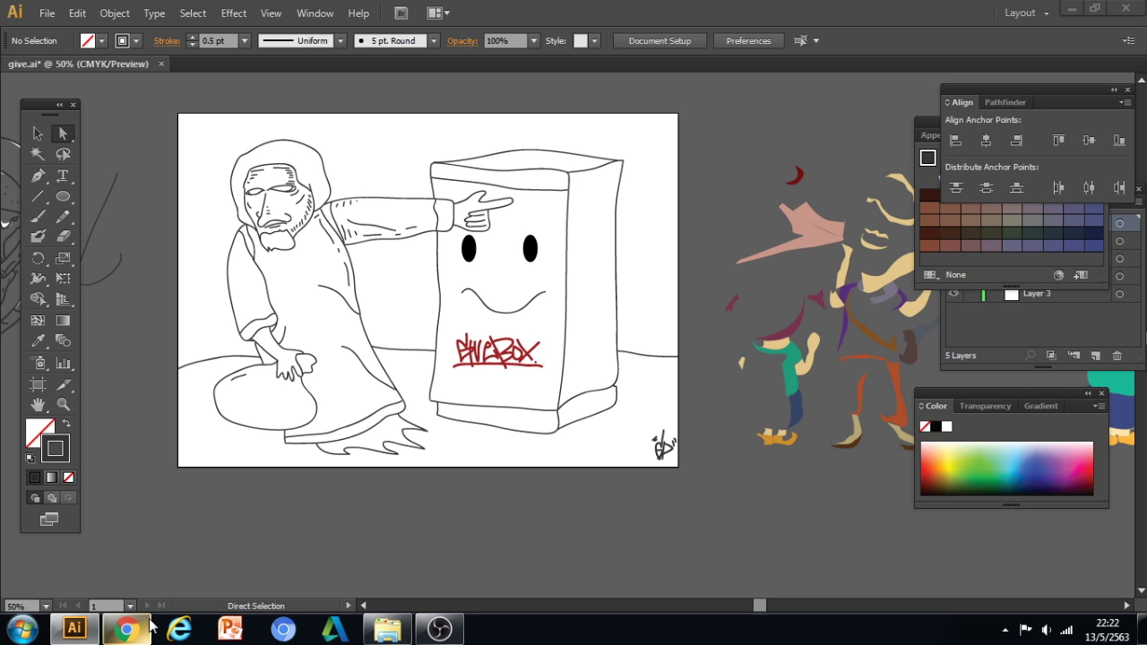
pyautogui.click(563, 540)
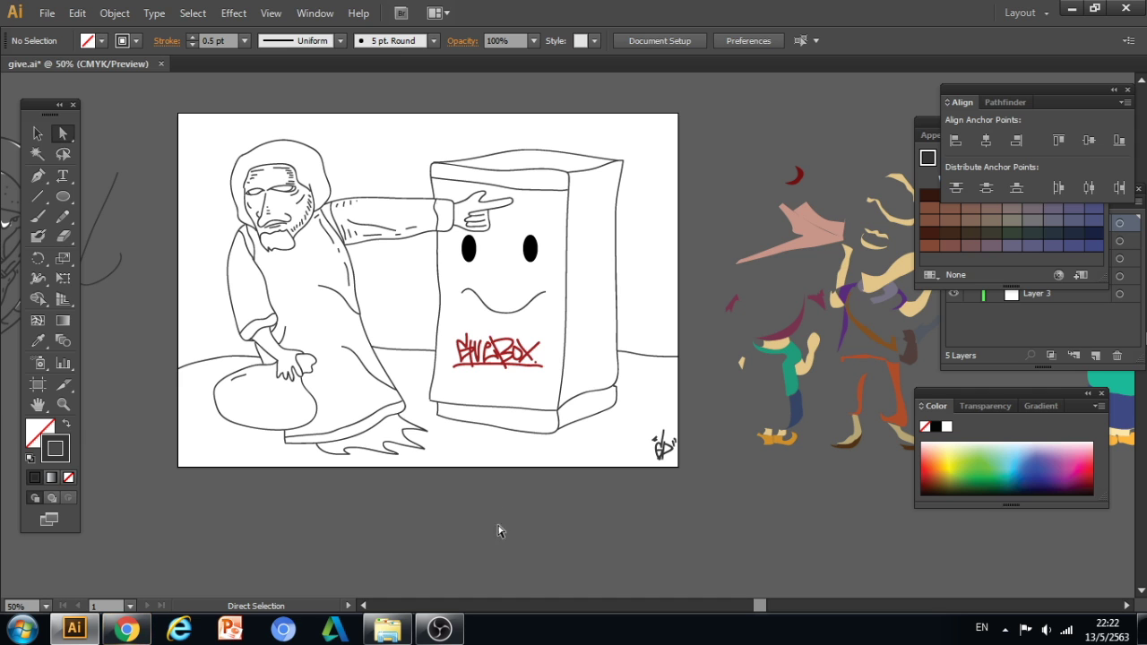
pyautogui.press('z')
pyautogui.click(408, 399)
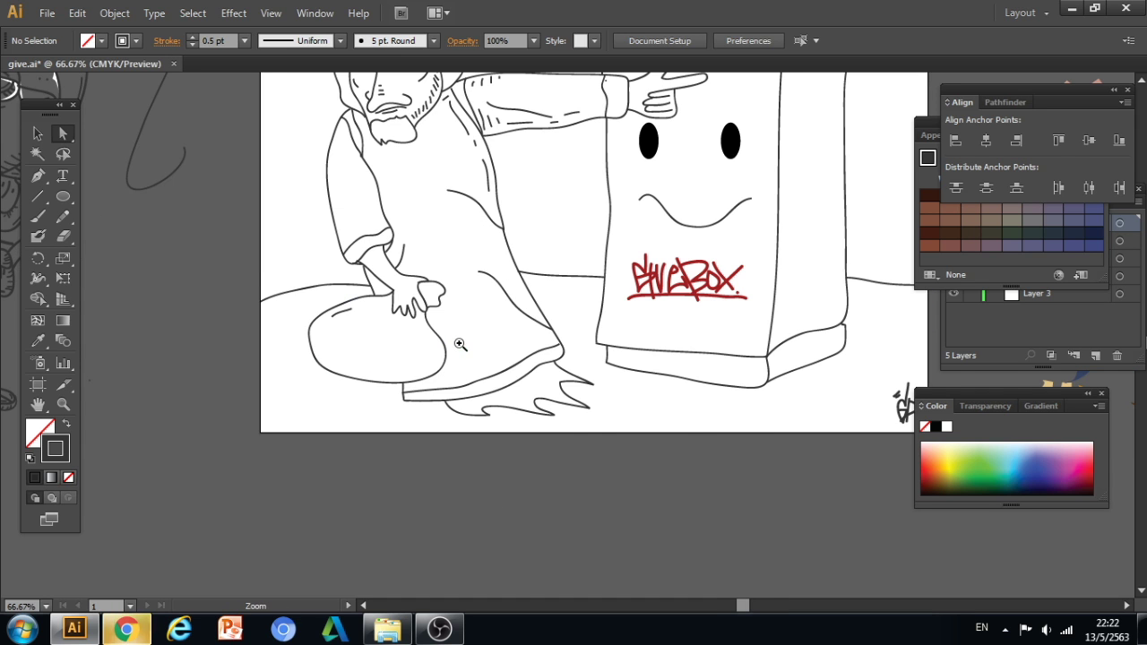
pyautogui.click(388, 386)
pyautogui.scroll(5, 510, 392)
pyautogui.hscroll(3, 510, 391)
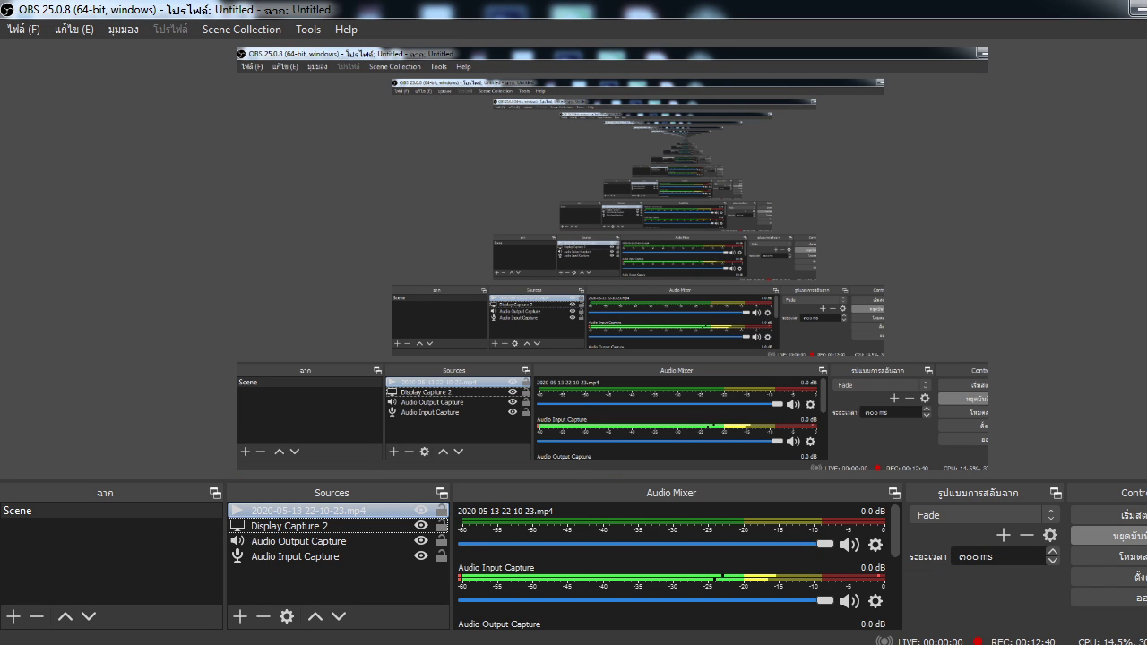
pyautogui.click(1117, 538)
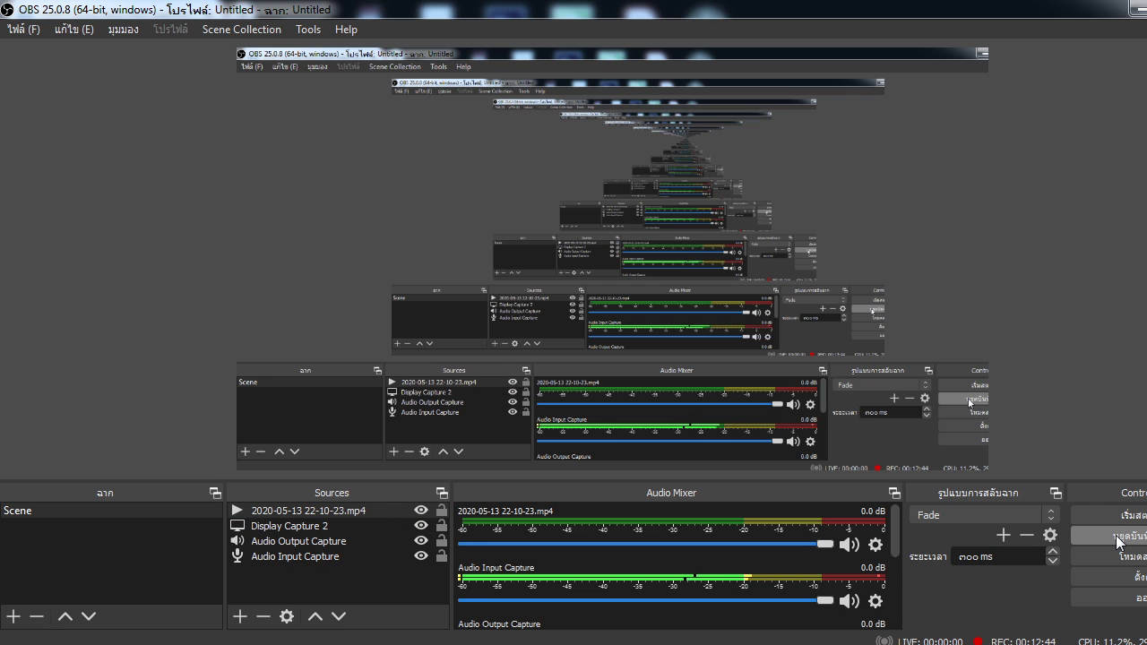